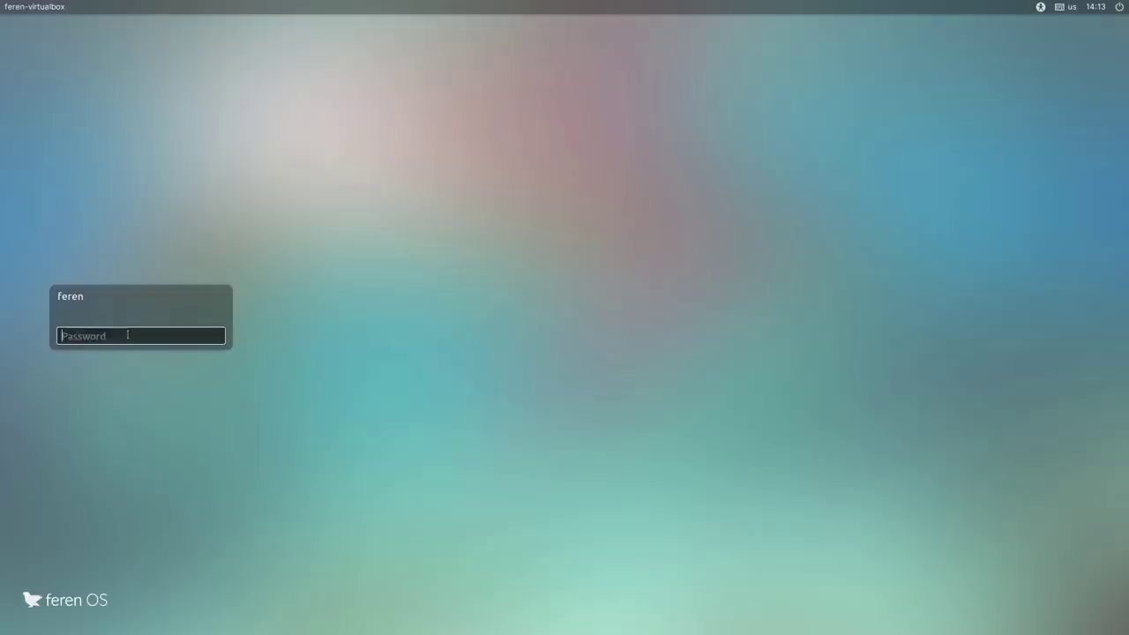
Step: Enter the account password at the login screen to reach the Feren OS desktop
key("Return")
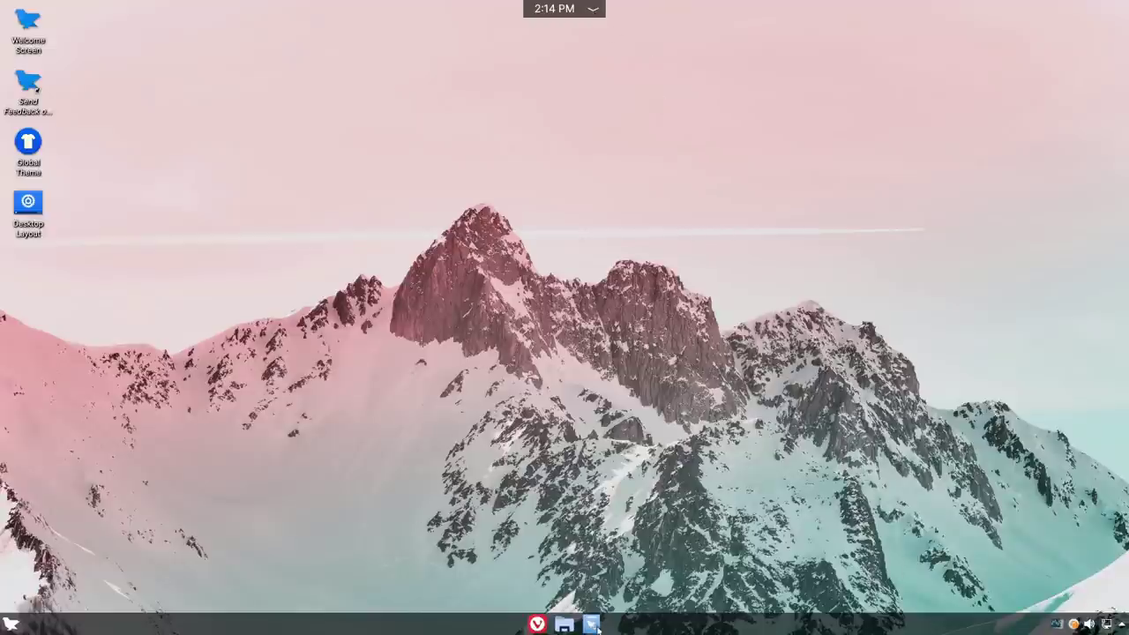
left_click(7, 622)
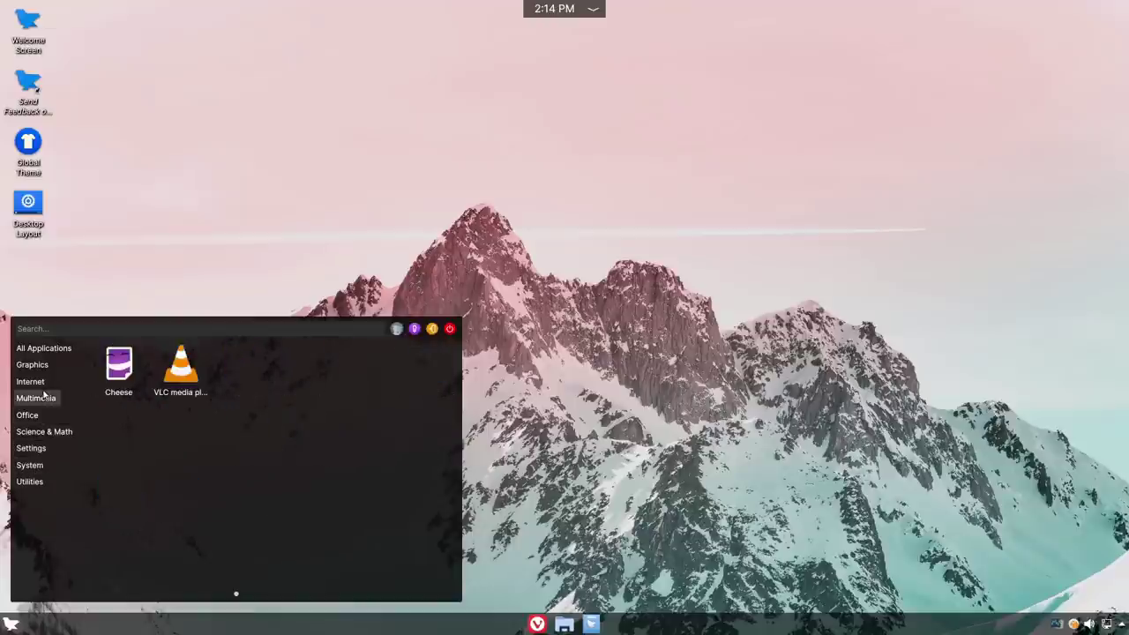
left_click(259, 185)
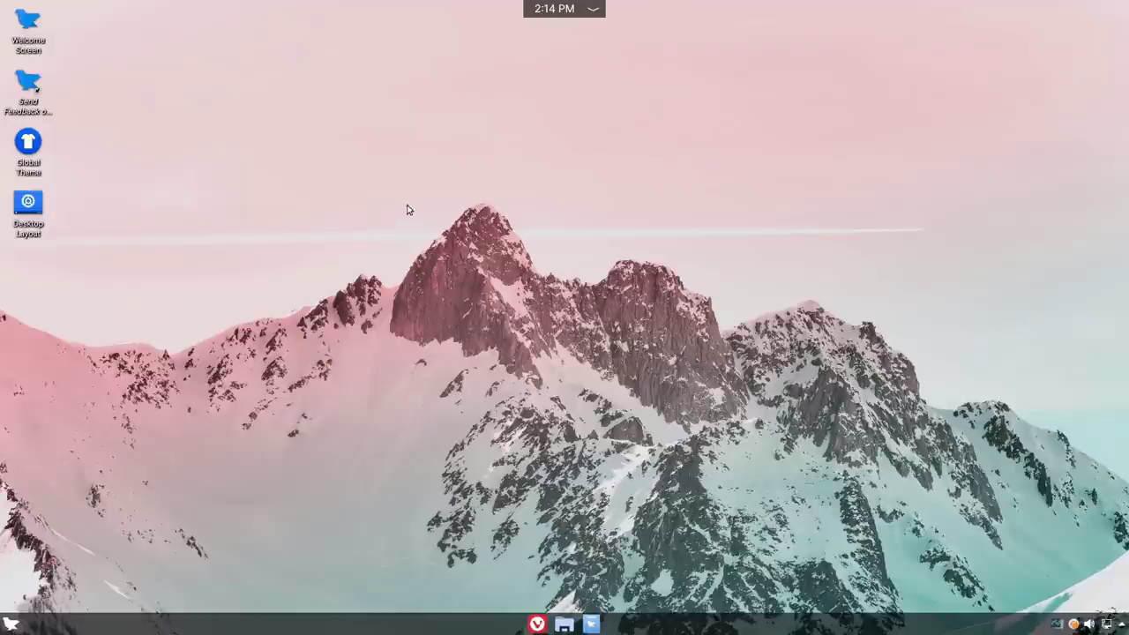
left_click(590, 9)
left_click(593, 9)
left_click(592, 9)
left_click(593, 9)
left_click(539, 7)
left_click(541, 5)
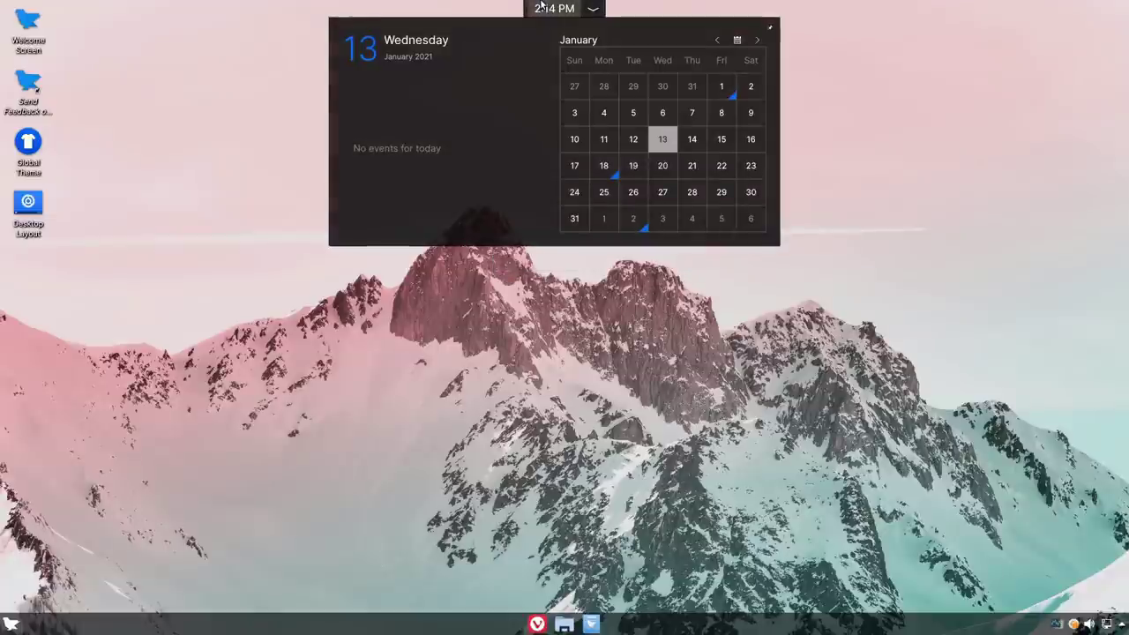
left_click(569, 335)
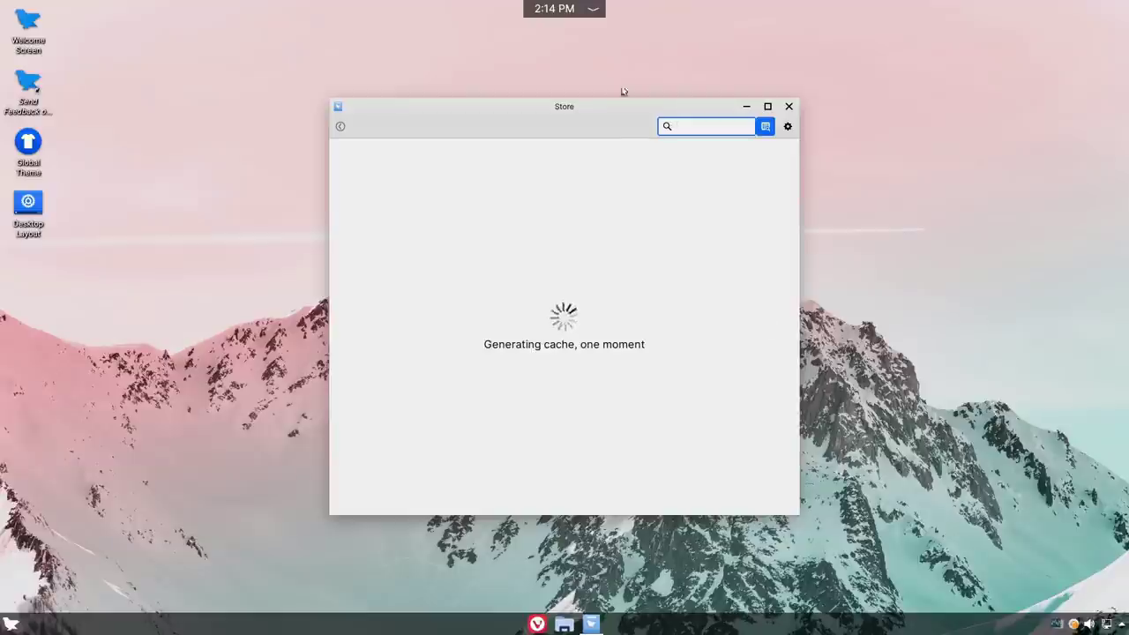
left_click_drag(588, 105, 685, 86)
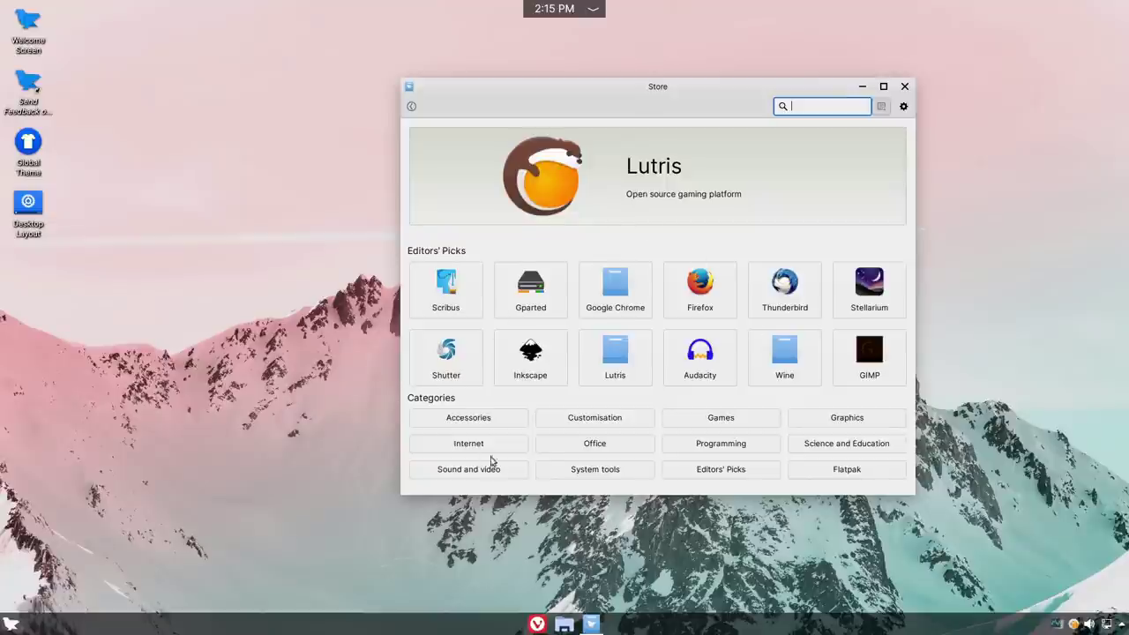
type("kdenlive")
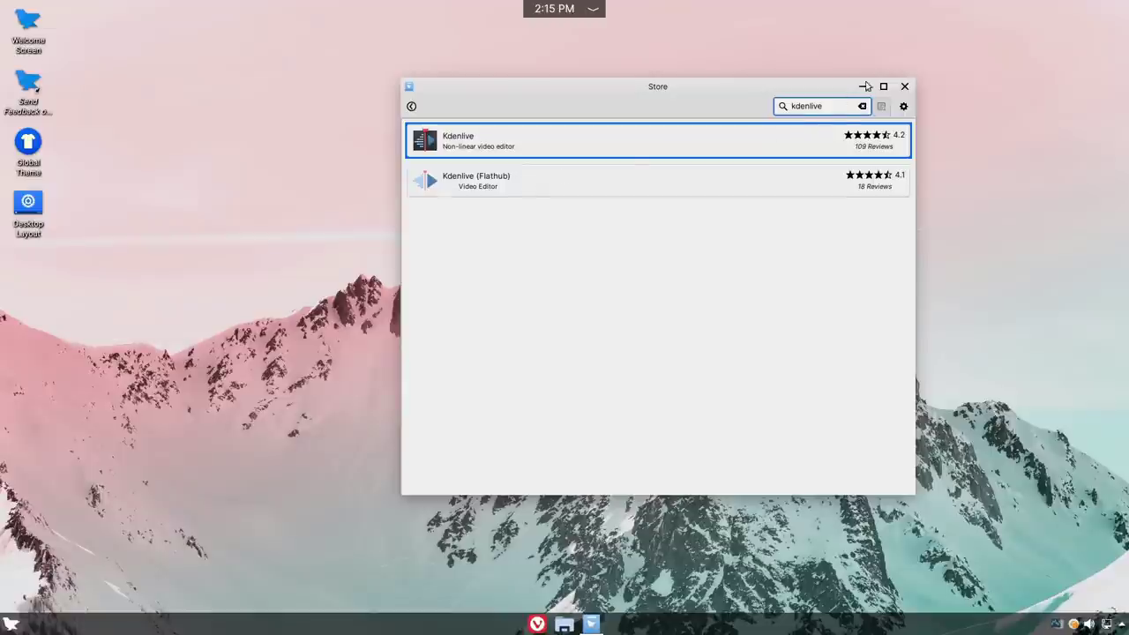
left_click(903, 86)
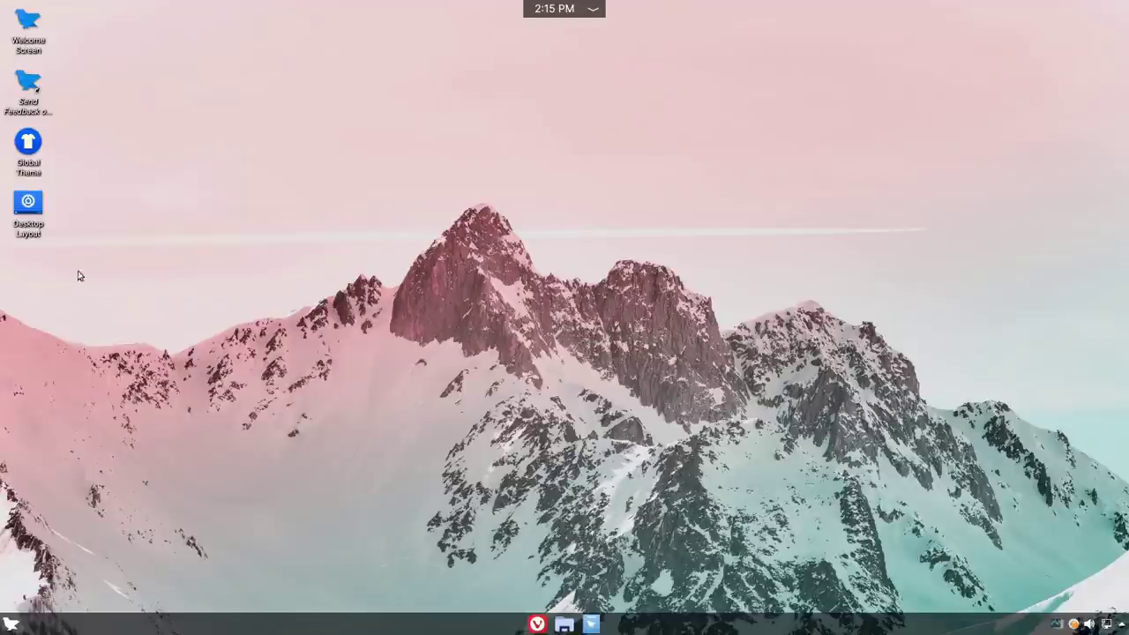
Step: Open Desktop Layout settings from the desktop icon, then select and apply the Cupertino layout
left_click(28, 216)
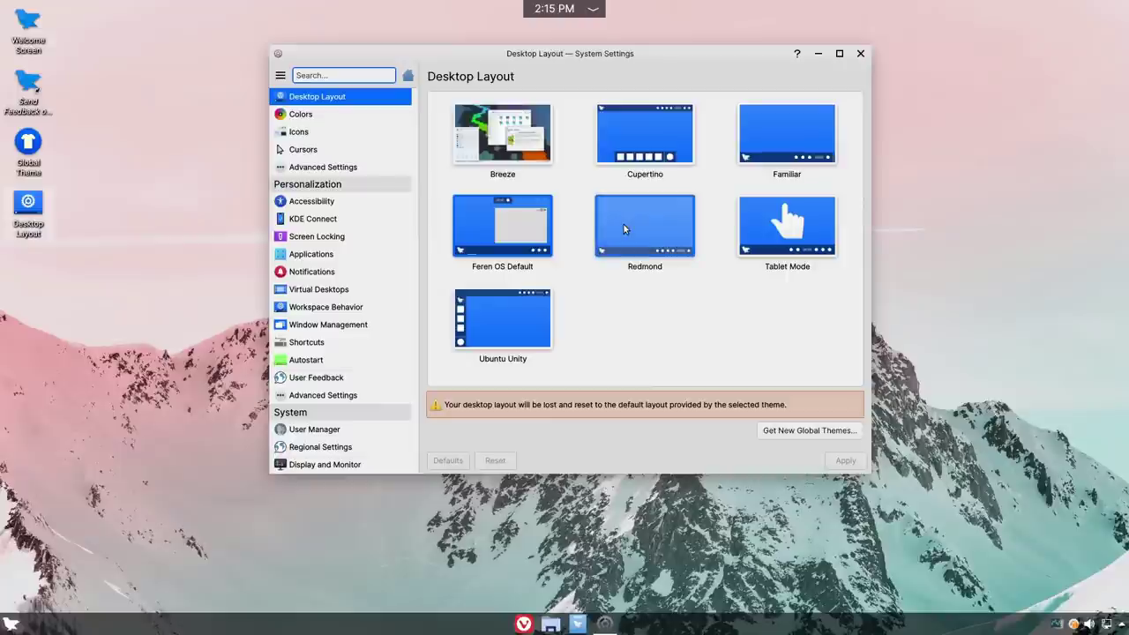
left_click(657, 133)
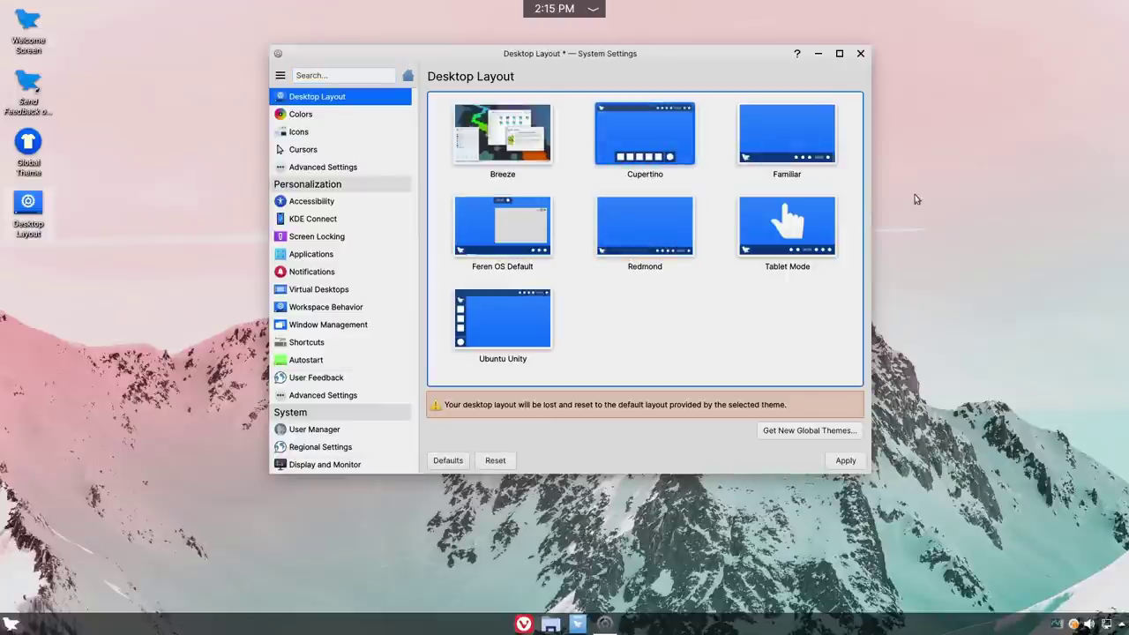
left_click(848, 459)
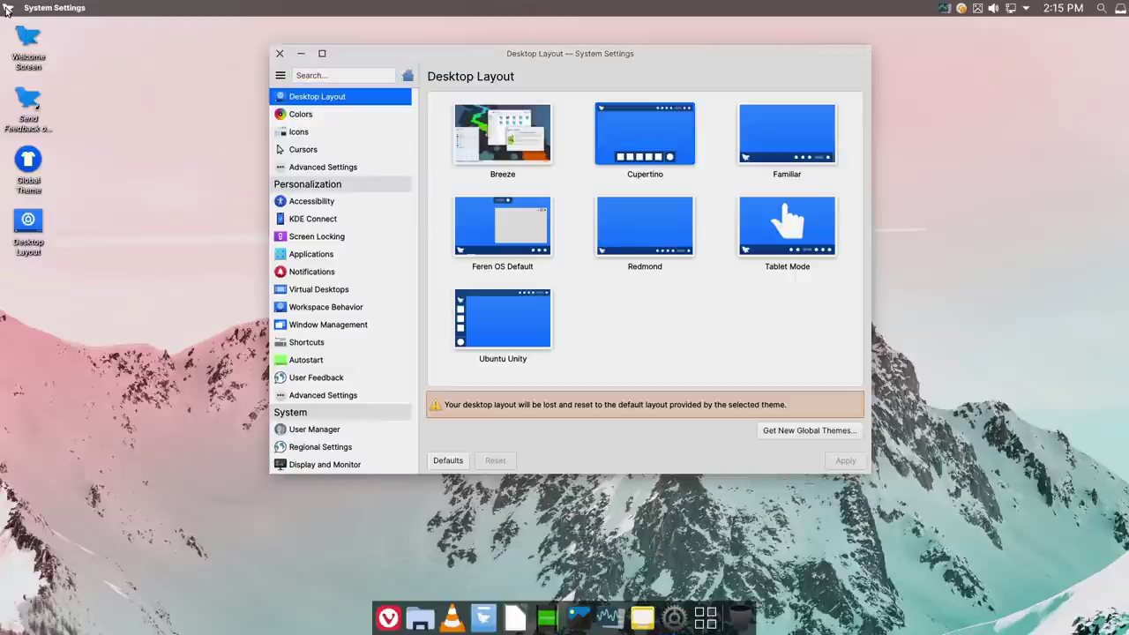
Step: Look over the Cupertino top-left system menu and the full-screen dock launcher, then close it
left_click(8, 8)
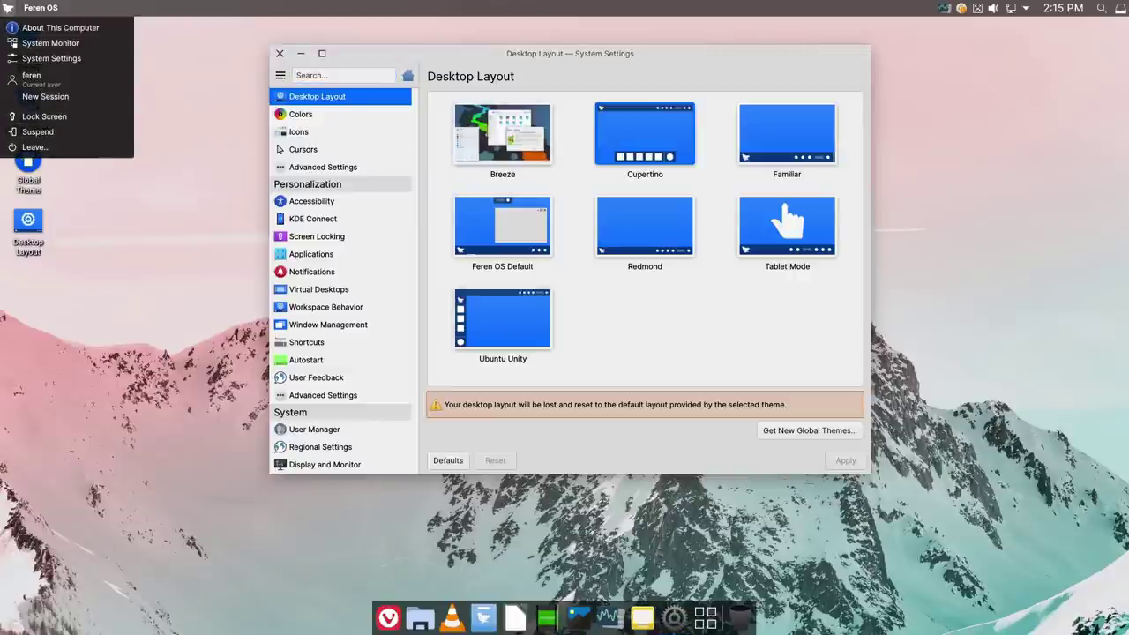
left_click(688, 620)
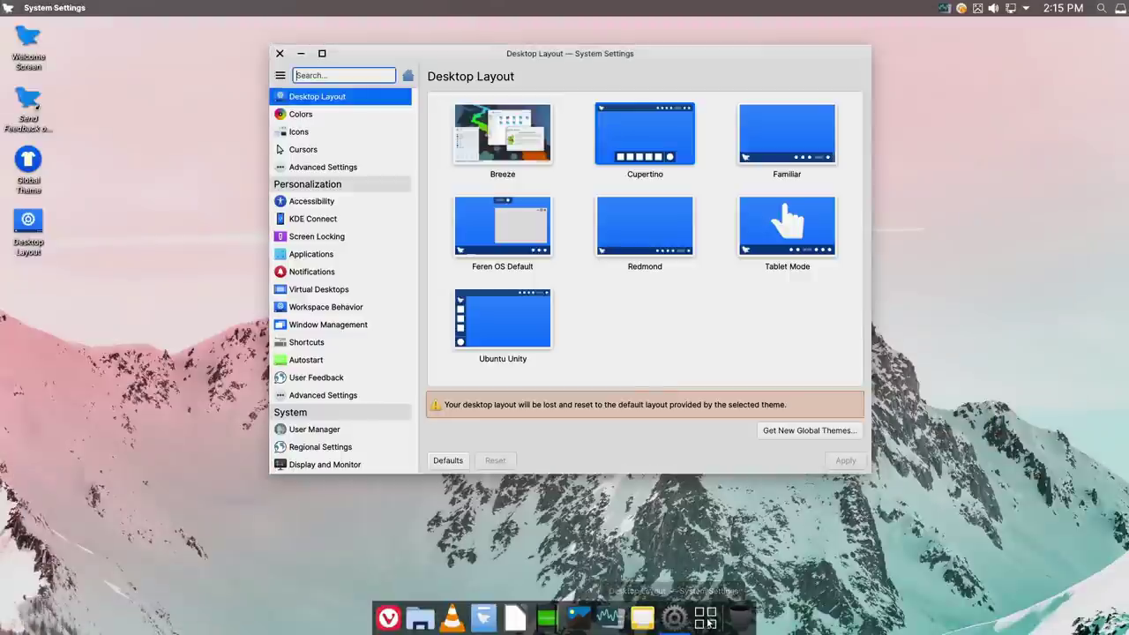
left_click(707, 618)
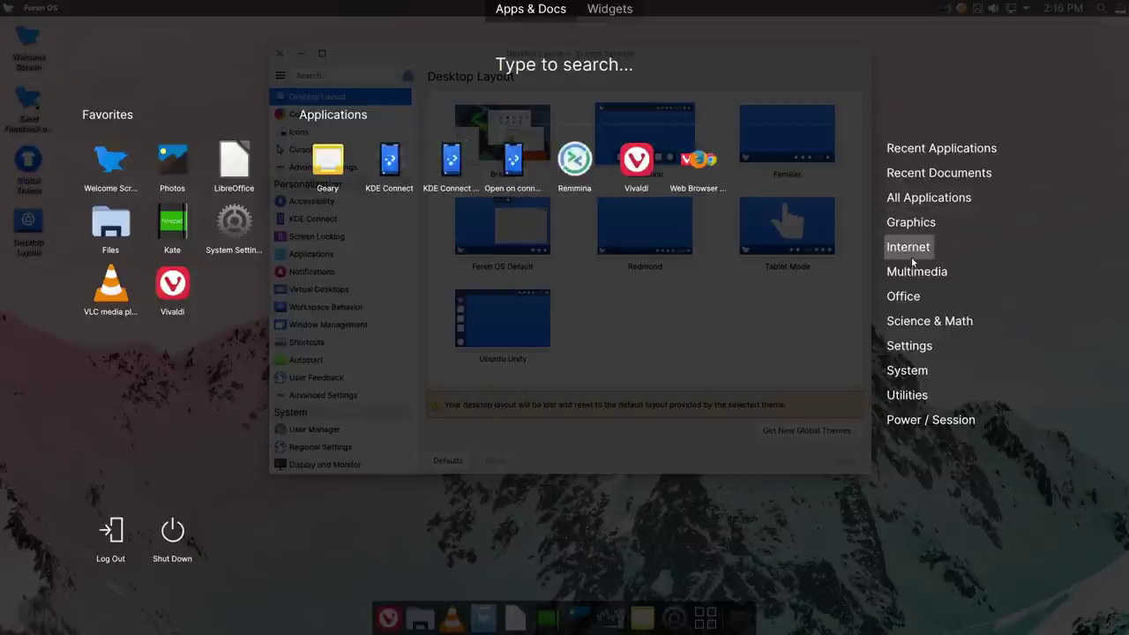
mouse_move(914, 299)
mouse_move(912, 337)
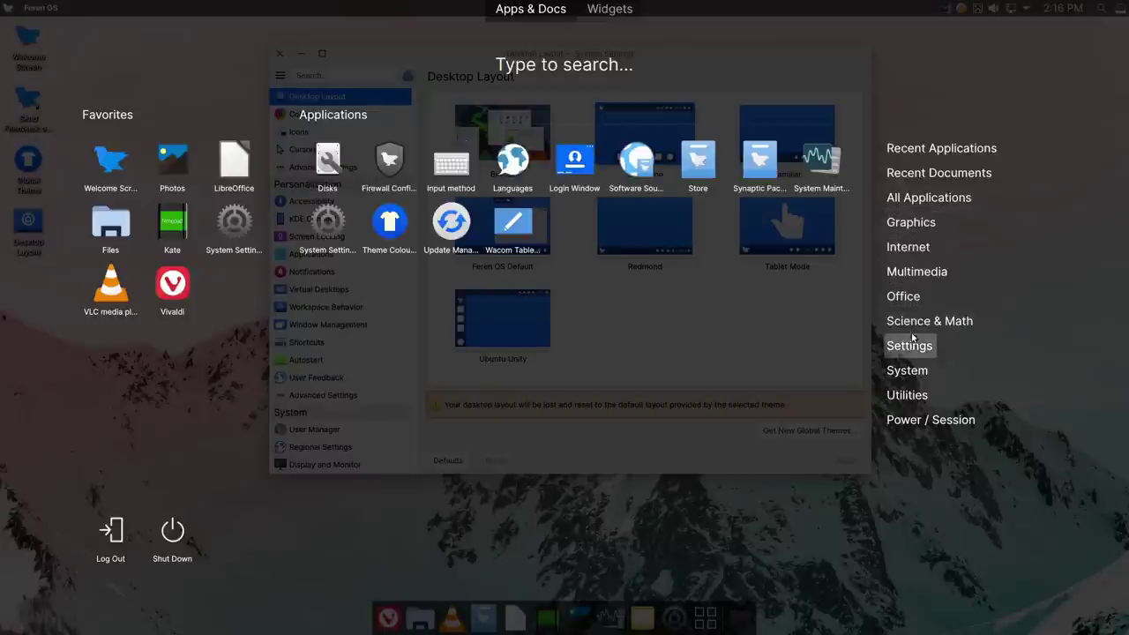
mouse_move(910, 429)
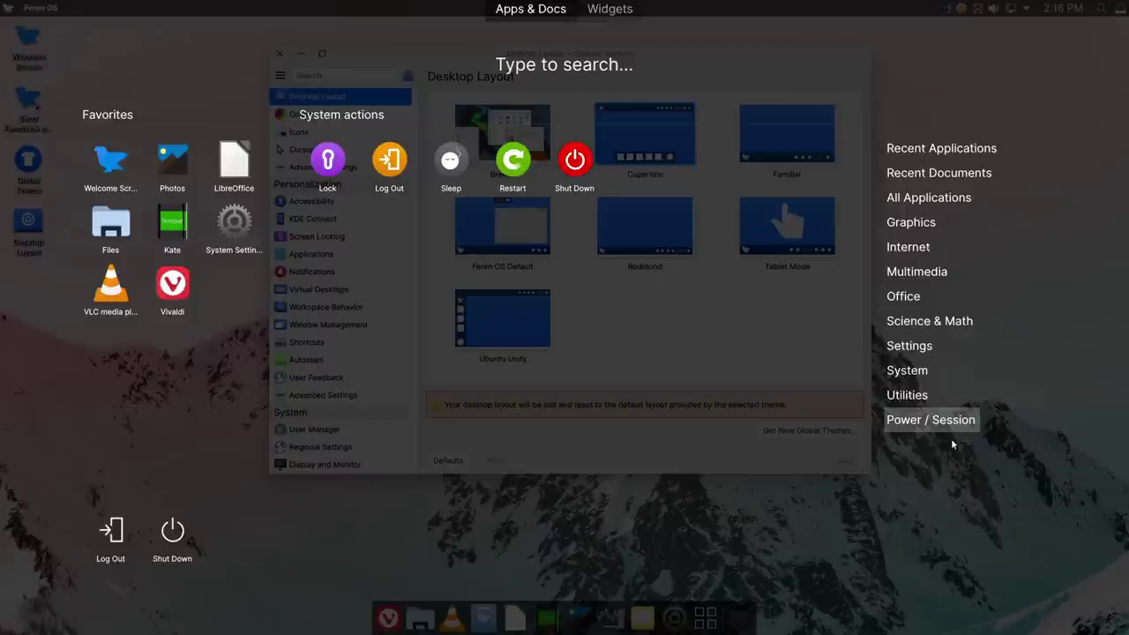
left_click(225, 411)
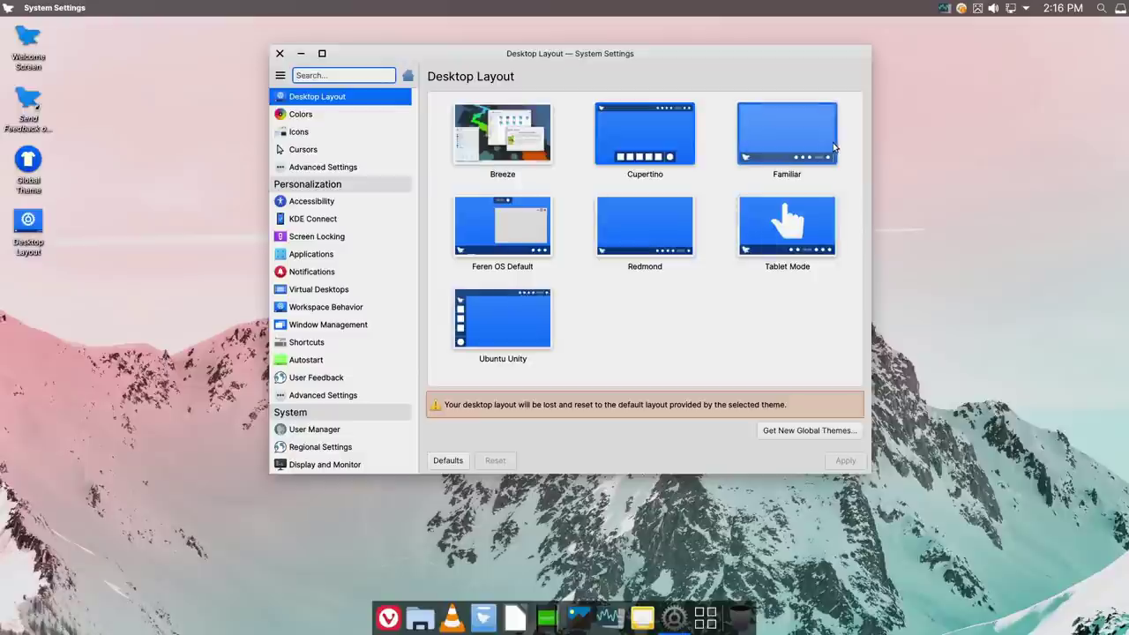
Step: Select the Familiar tile in Desktop Layout and apply it
left_click(766, 98)
left_click(779, 129)
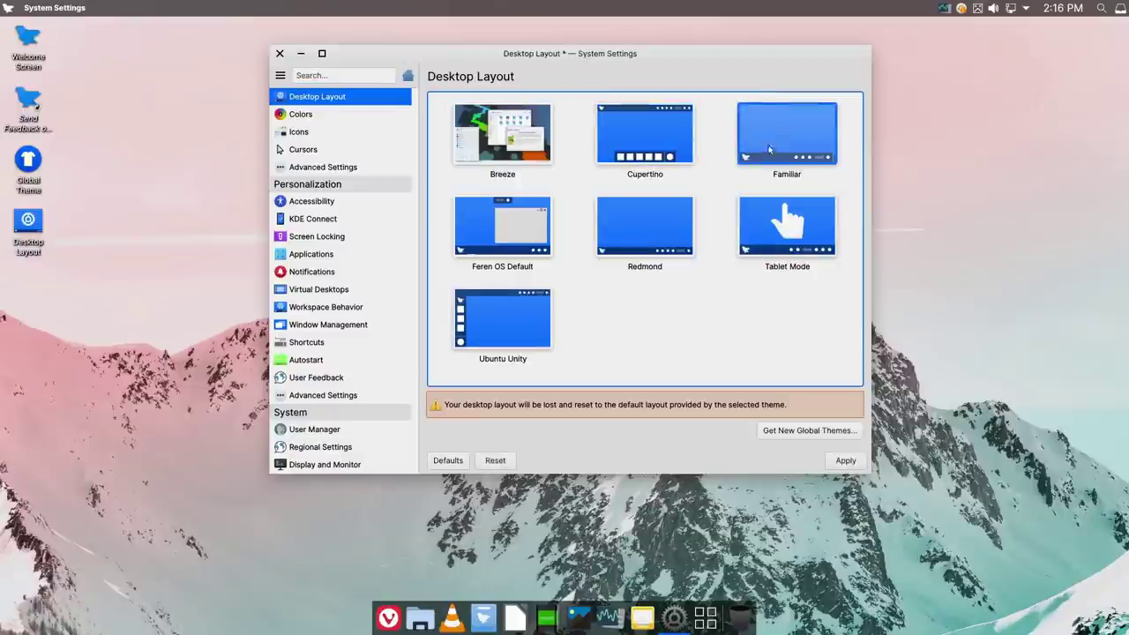
left_click(845, 459)
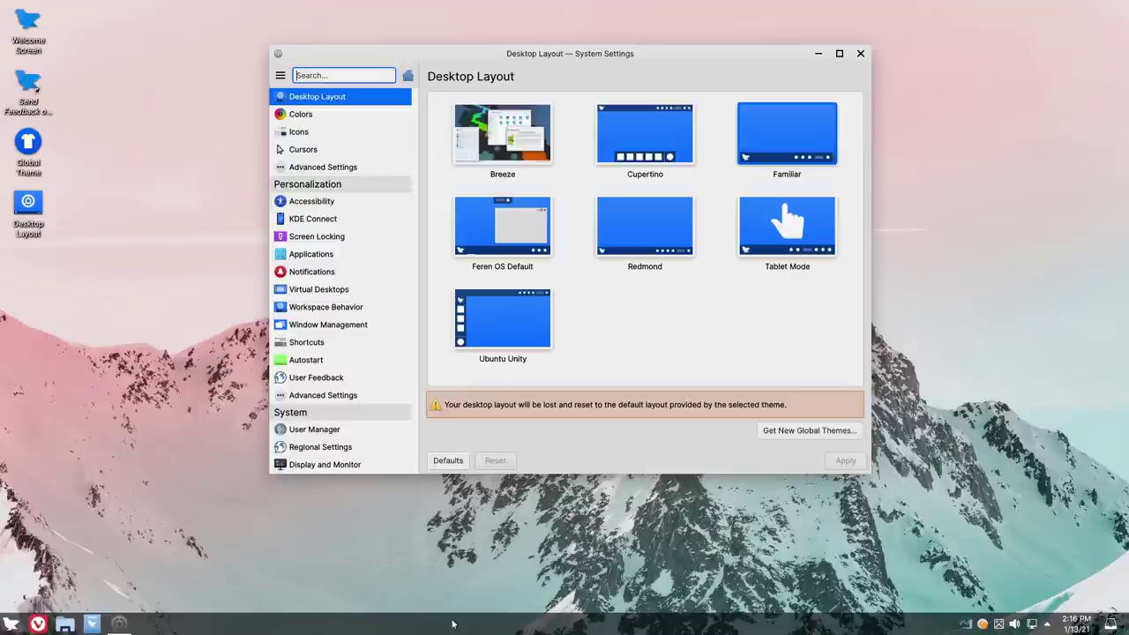
Step: Scroll through the Familiar start menu, then select and apply the Redmond layout
left_click(11, 624)
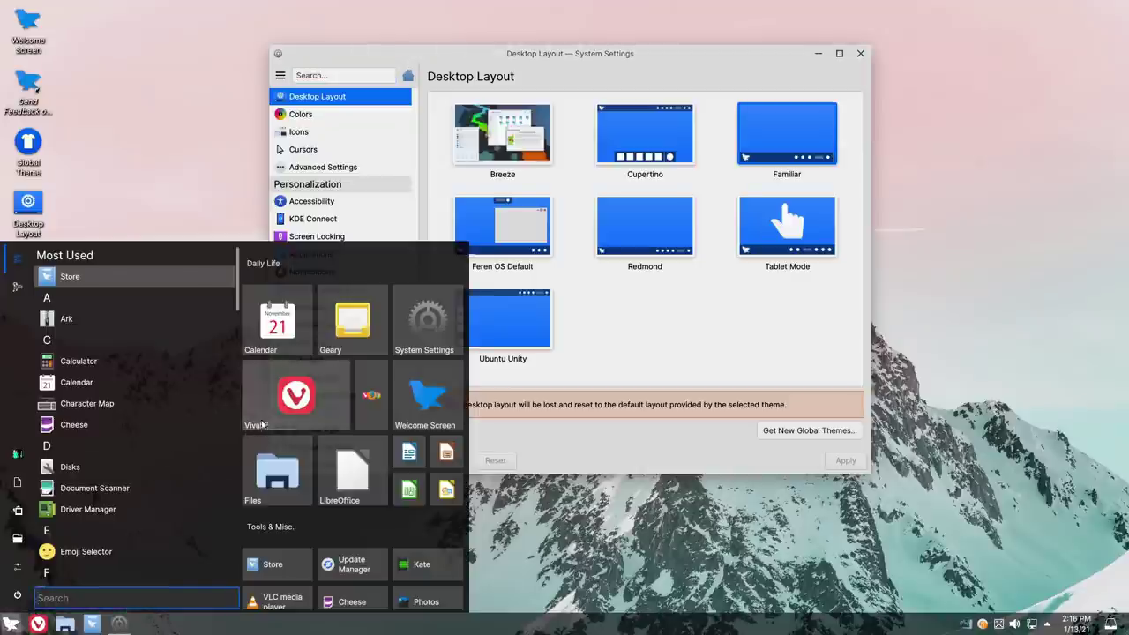
scroll(353, 432, "down", 1)
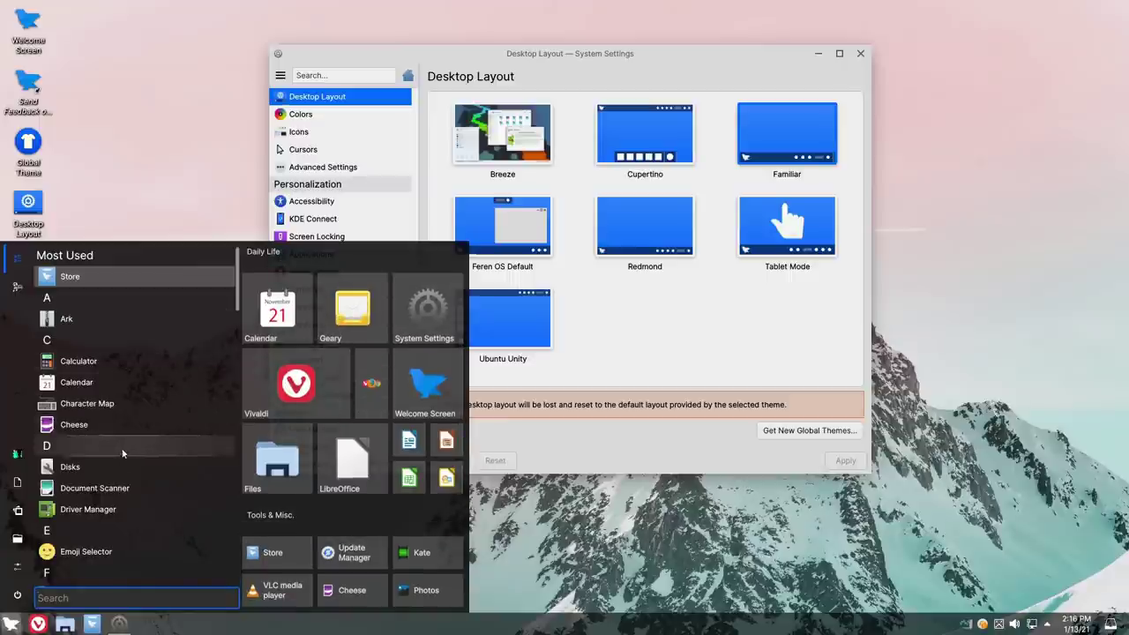
scroll(132, 494, "down", 2)
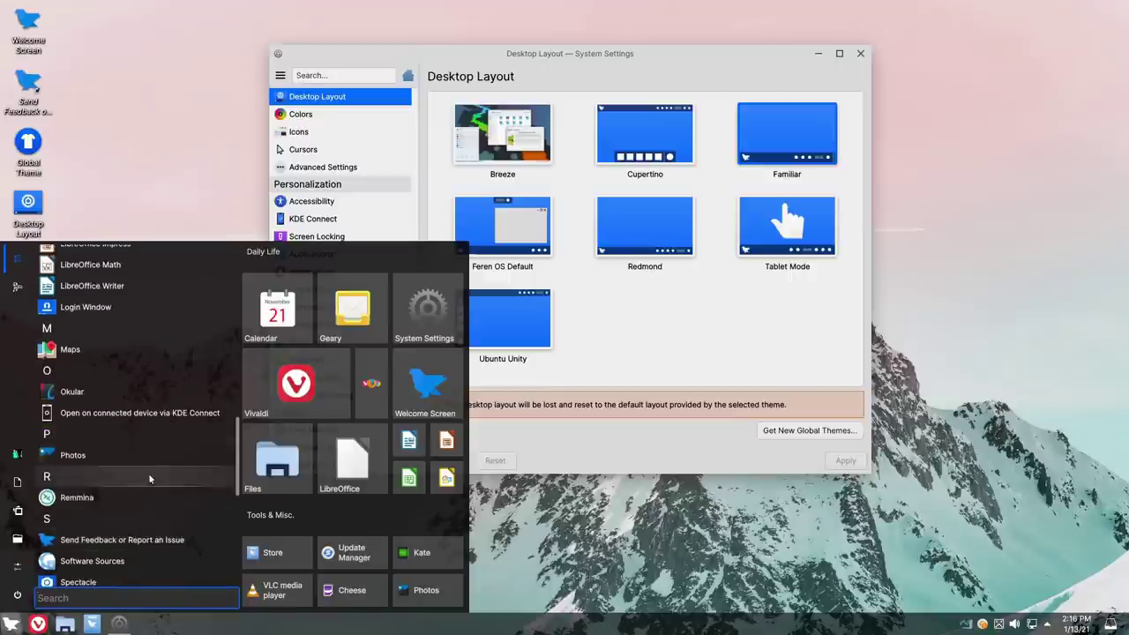
left_click(128, 83)
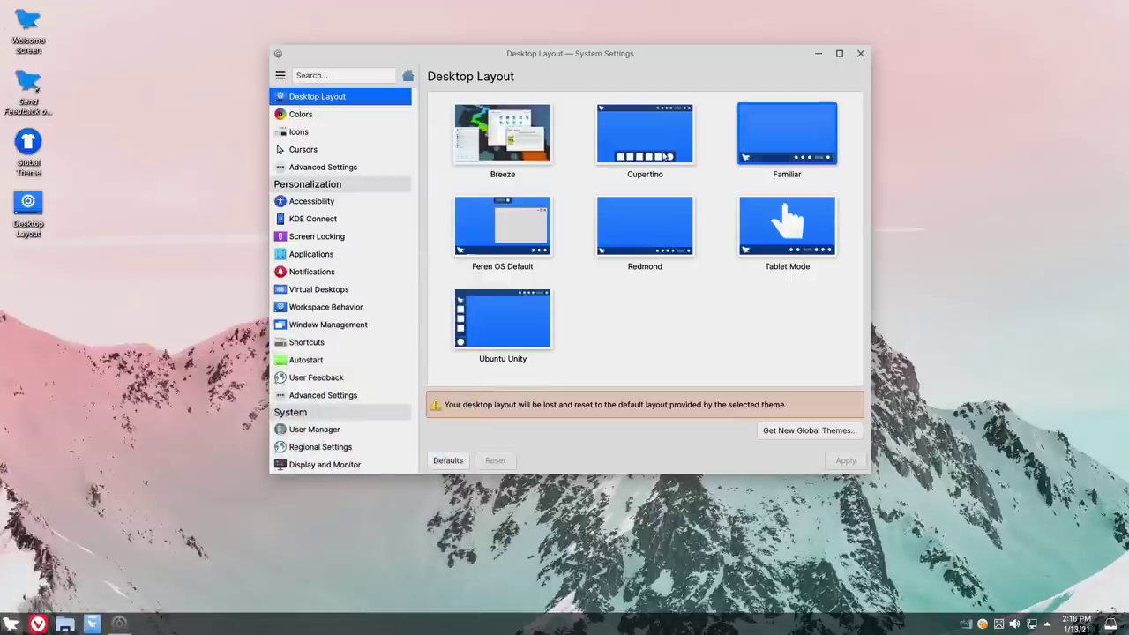
left_click(643, 226)
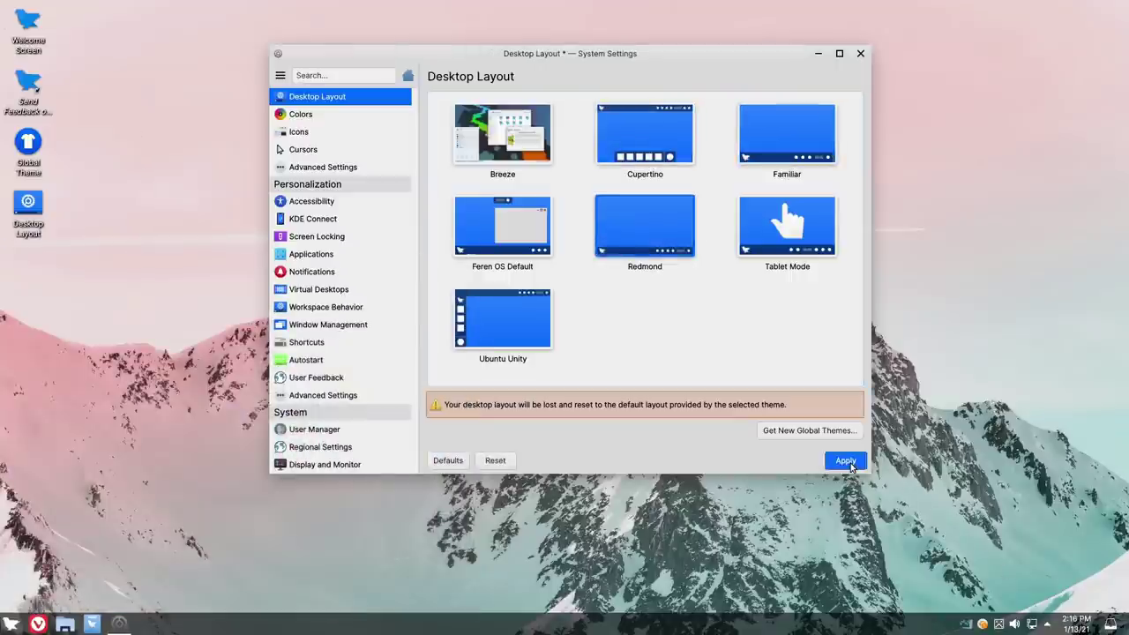
left_click(845, 460)
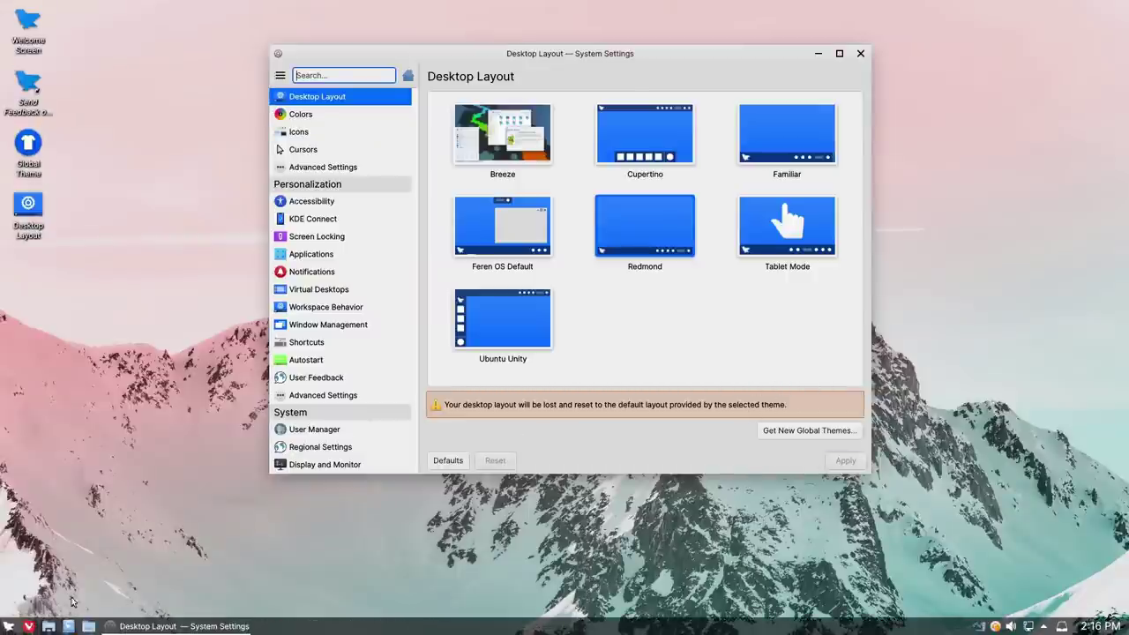
Step: Look at the Redmond start menu and close the System Settings window
left_click(8, 626)
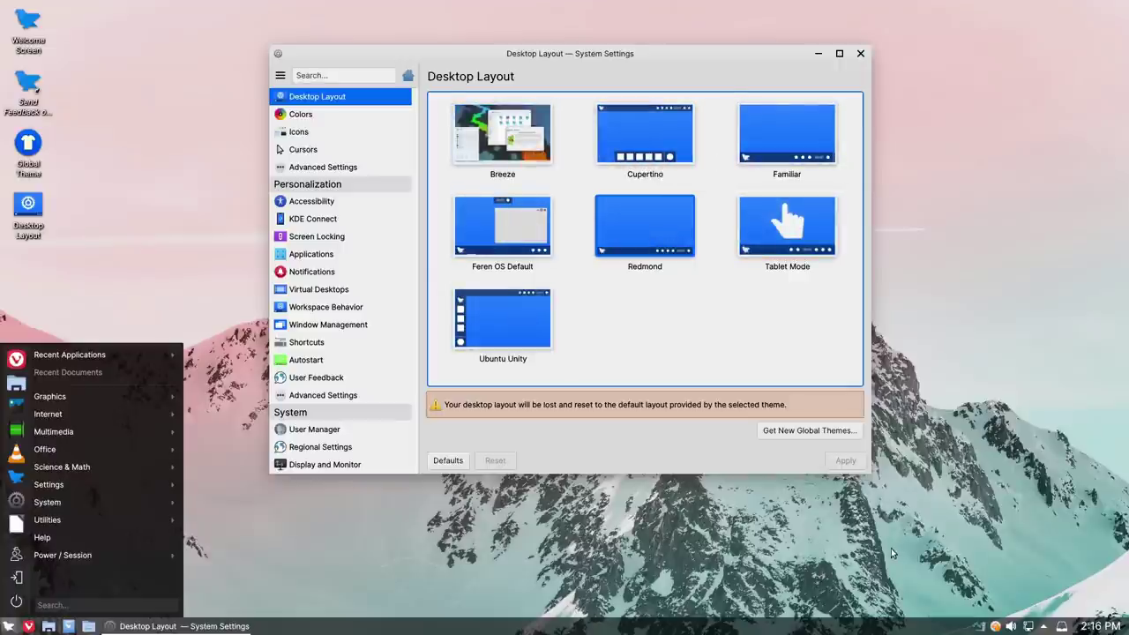
left_click(860, 53)
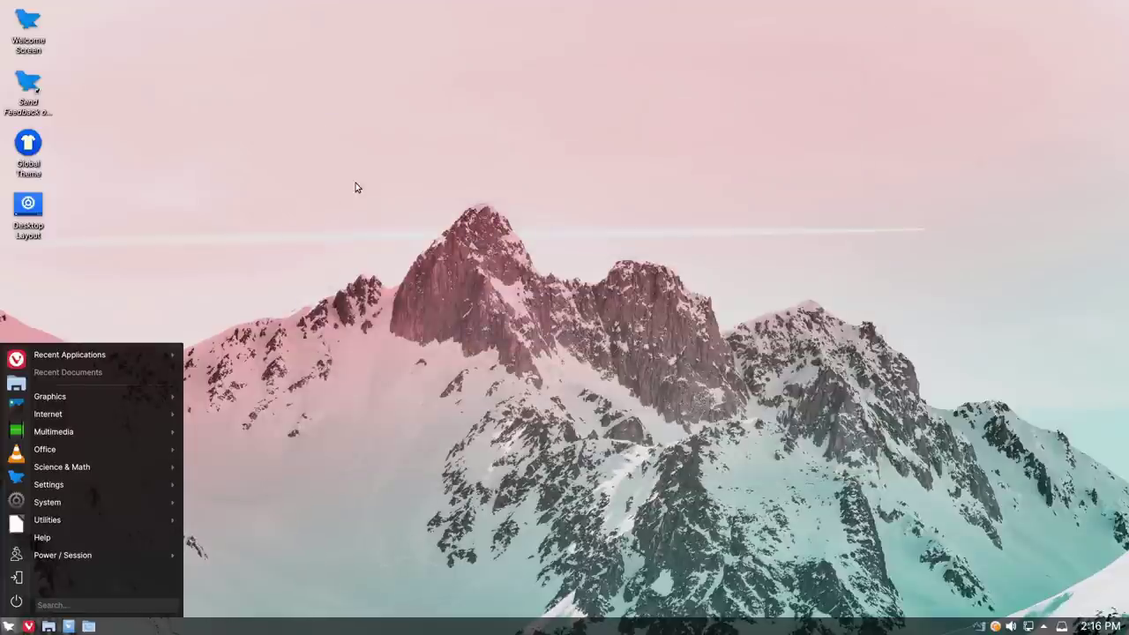
key("Escape")
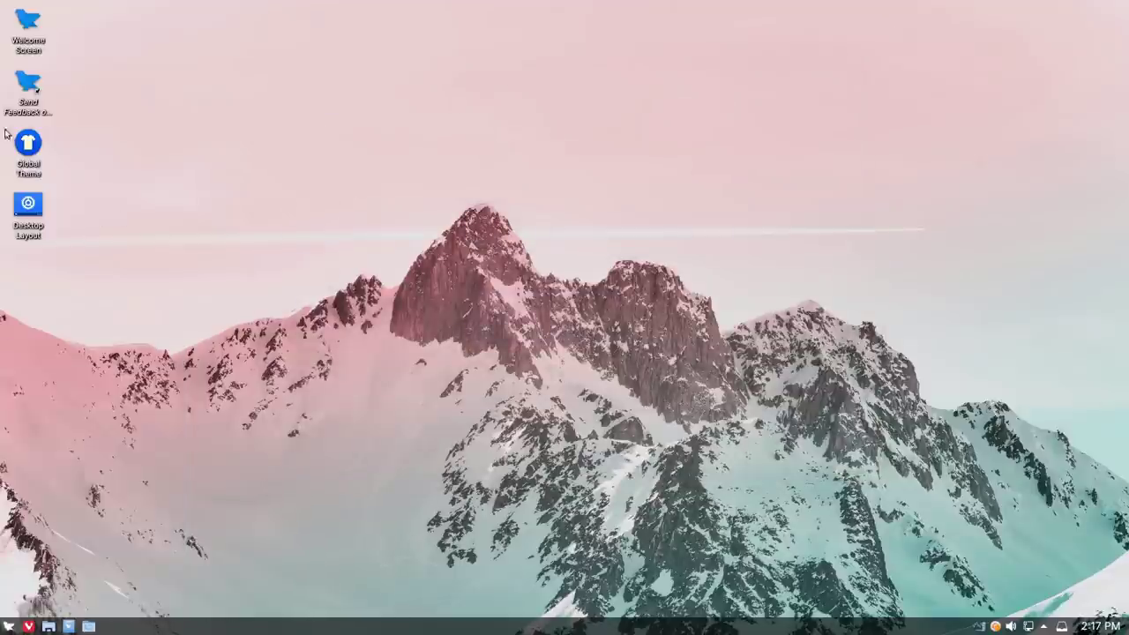
Step: Open Global Theme settings, then select and apply the FerenPink theme
left_click(27, 166)
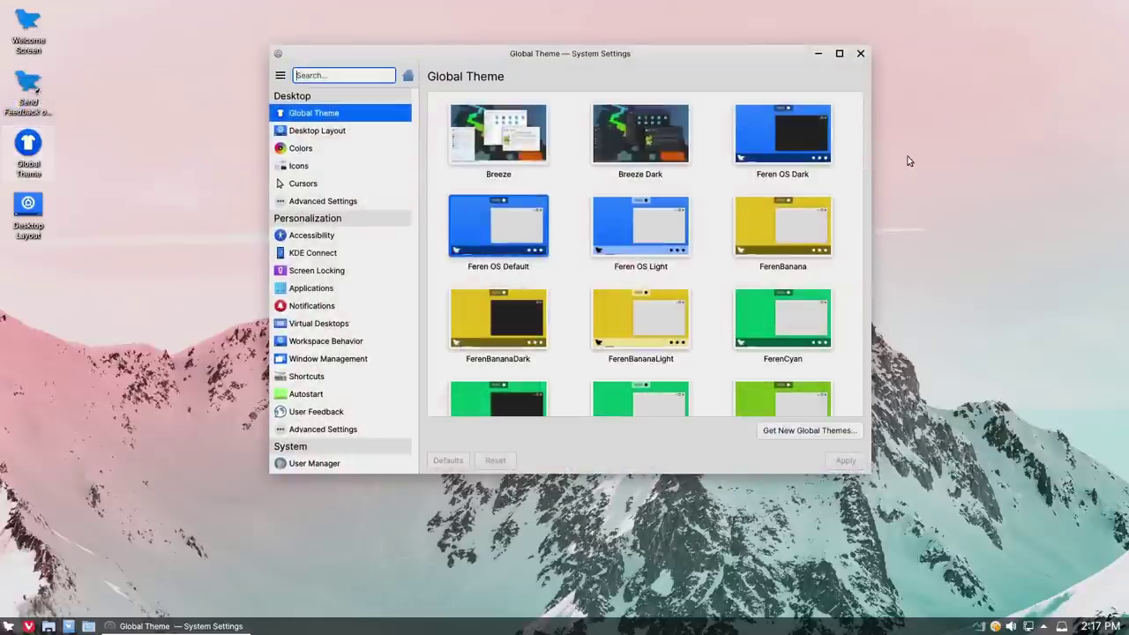
scroll(839, 262, "down", 5)
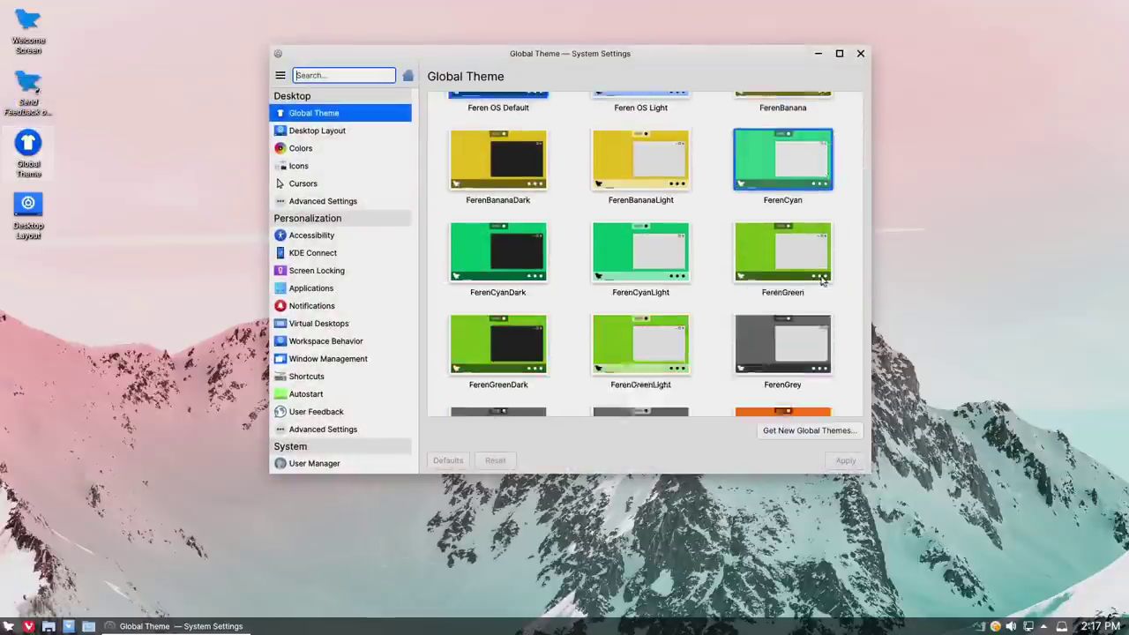
left_click(788, 308)
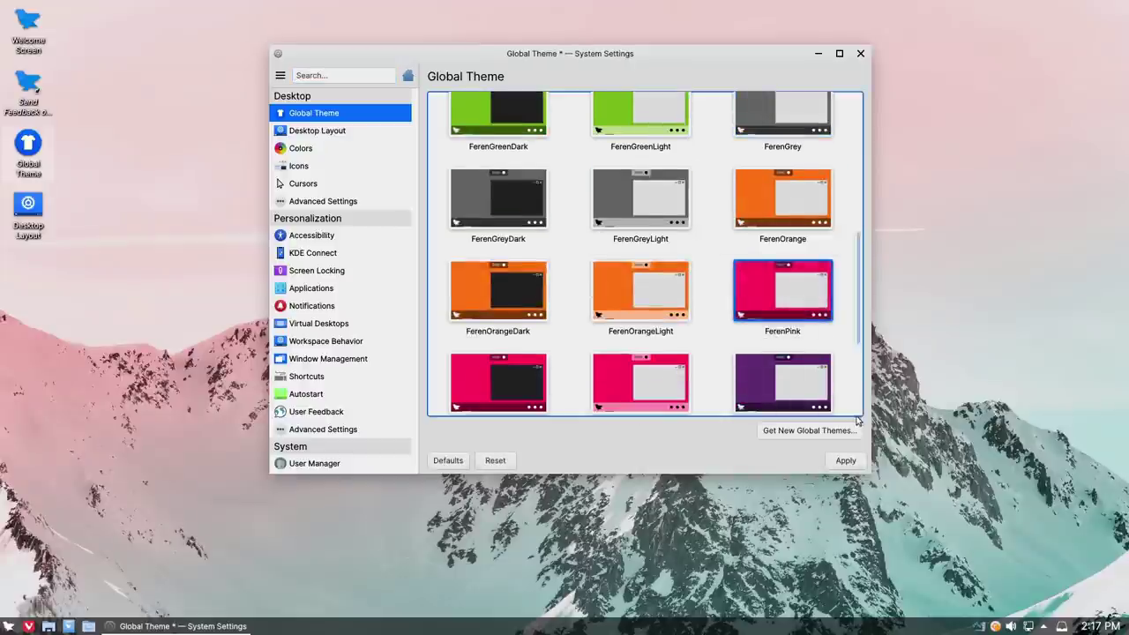
left_click(849, 461)
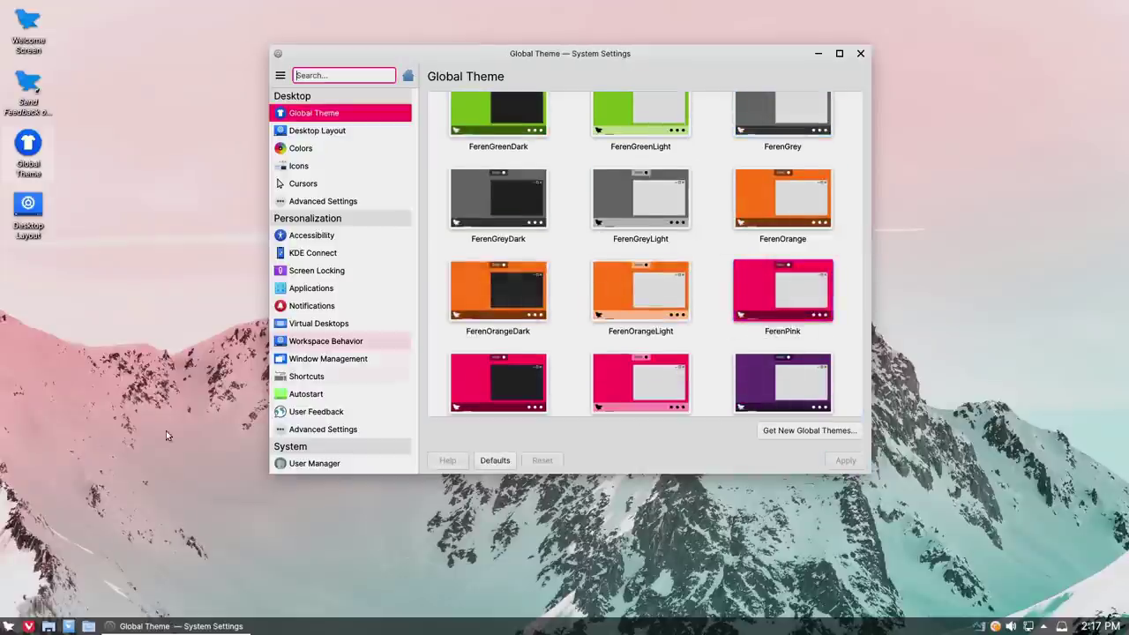
Step: Check the FerenPink-themed start menu, then open the Colors page and scroll its schemes
left_click(9, 625)
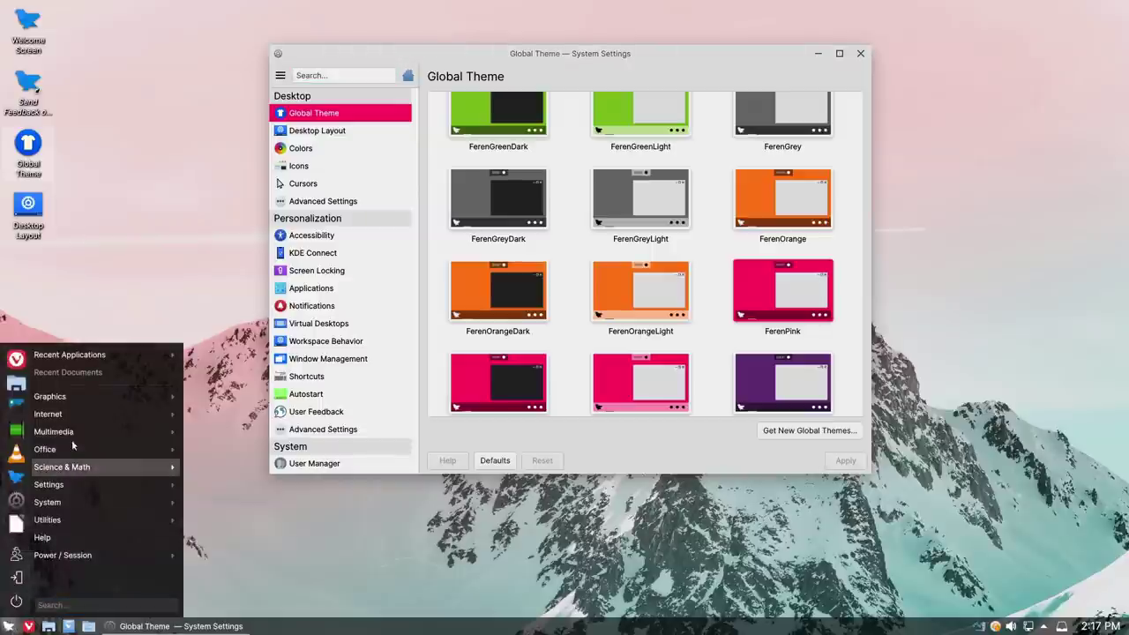
mouse_move(88, 431)
left_click(258, 104)
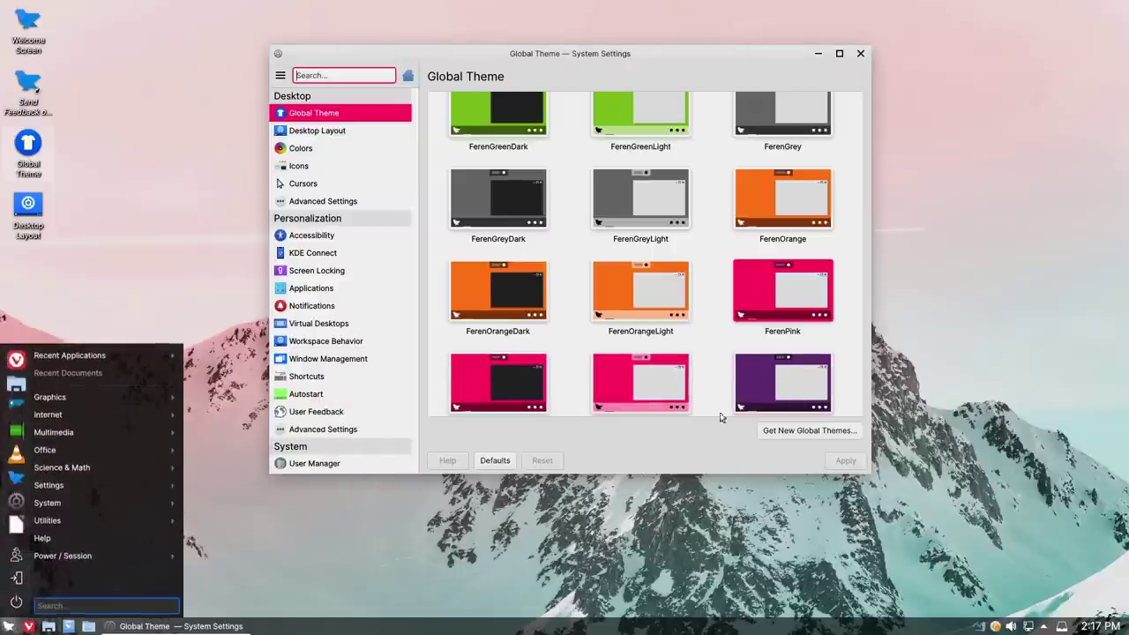
left_click(300, 148)
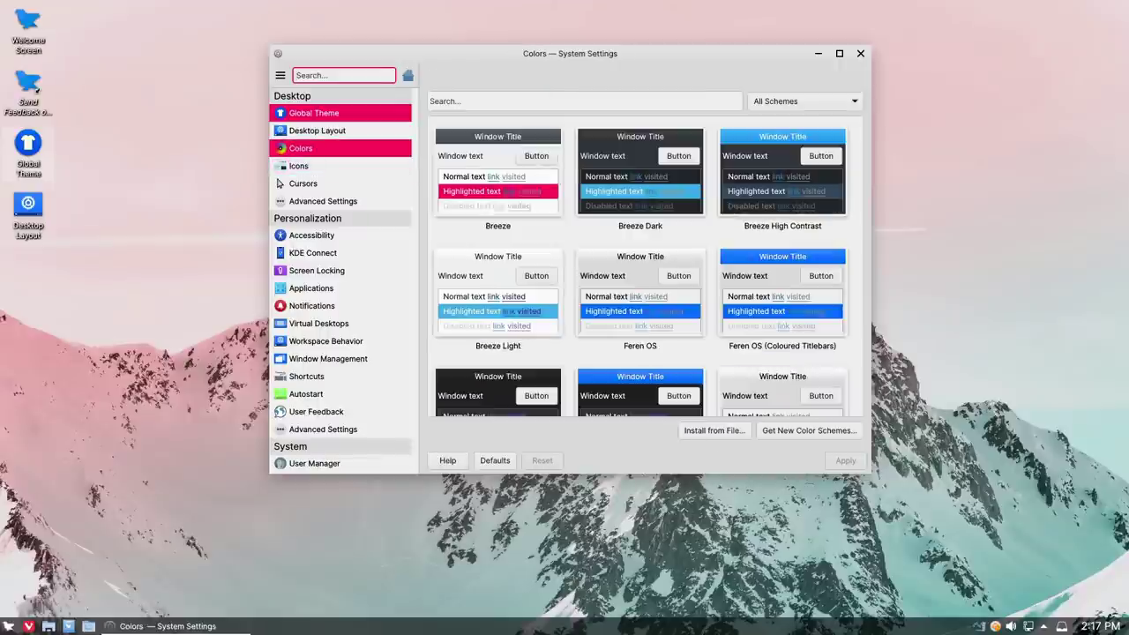
scroll(590, 271, "down", 1)
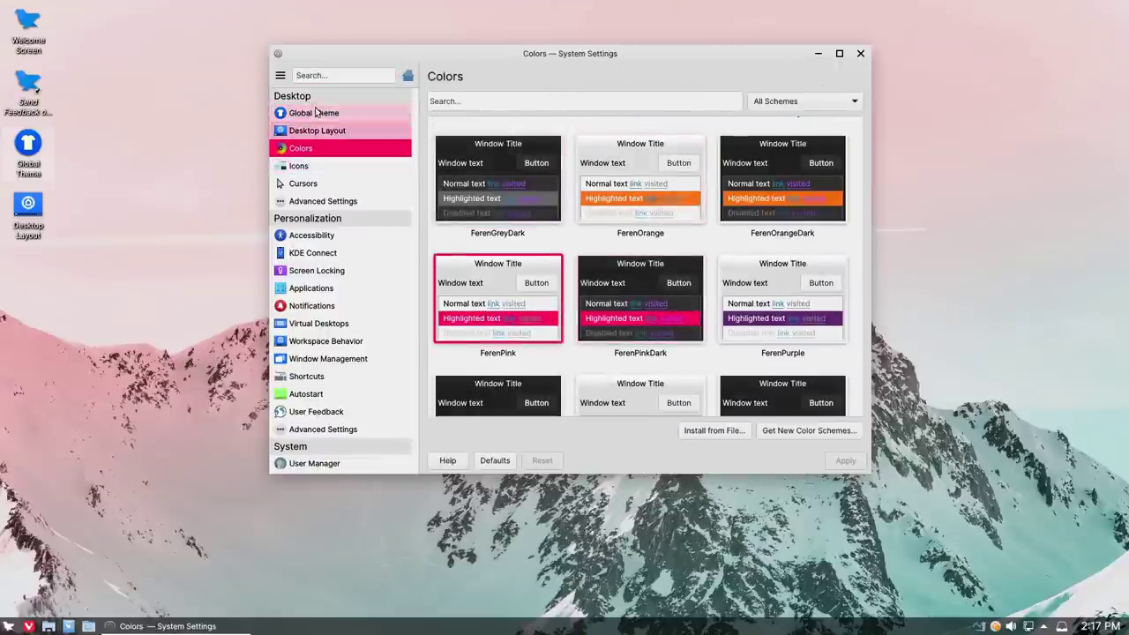
Step: Check the start menu once more and close System Settings
left_click(8, 626)
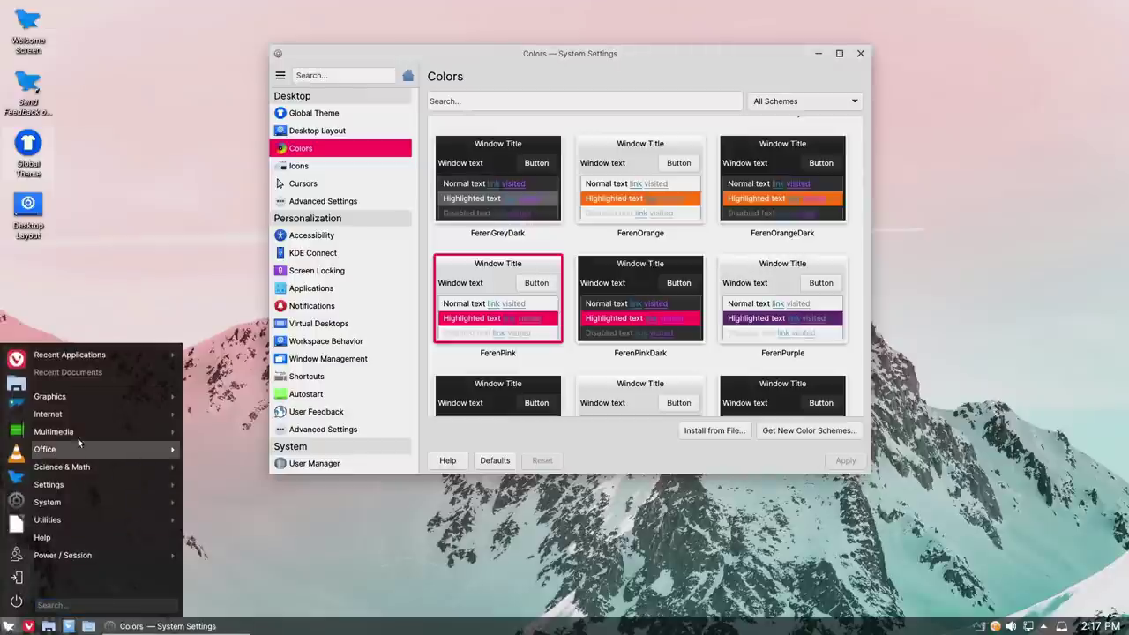
mouse_move(53, 431)
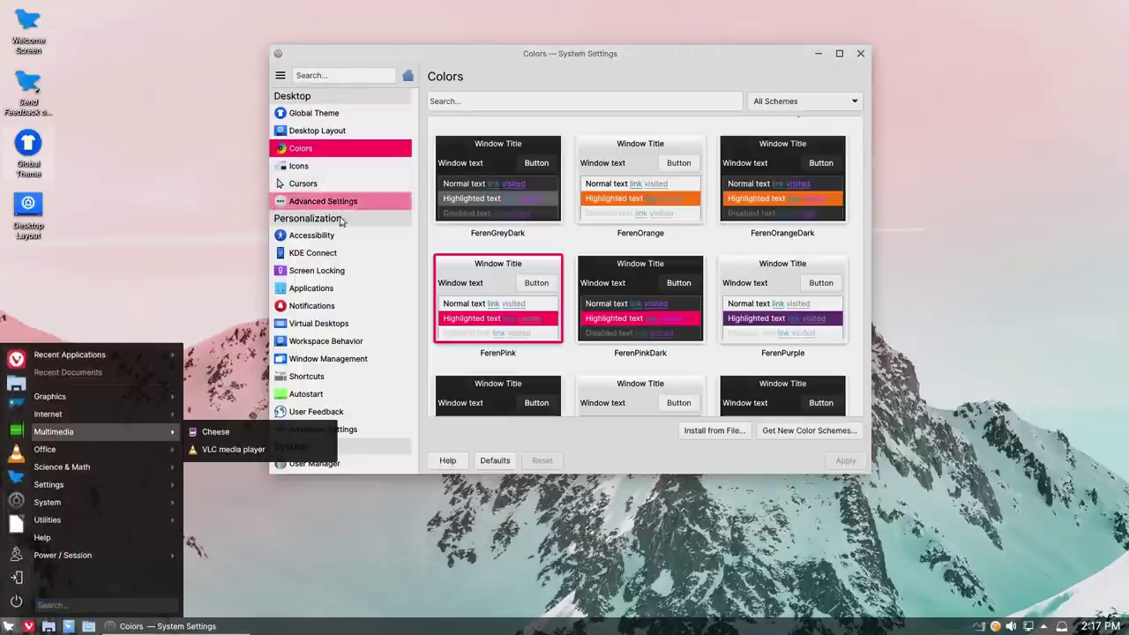
left_click(206, 228)
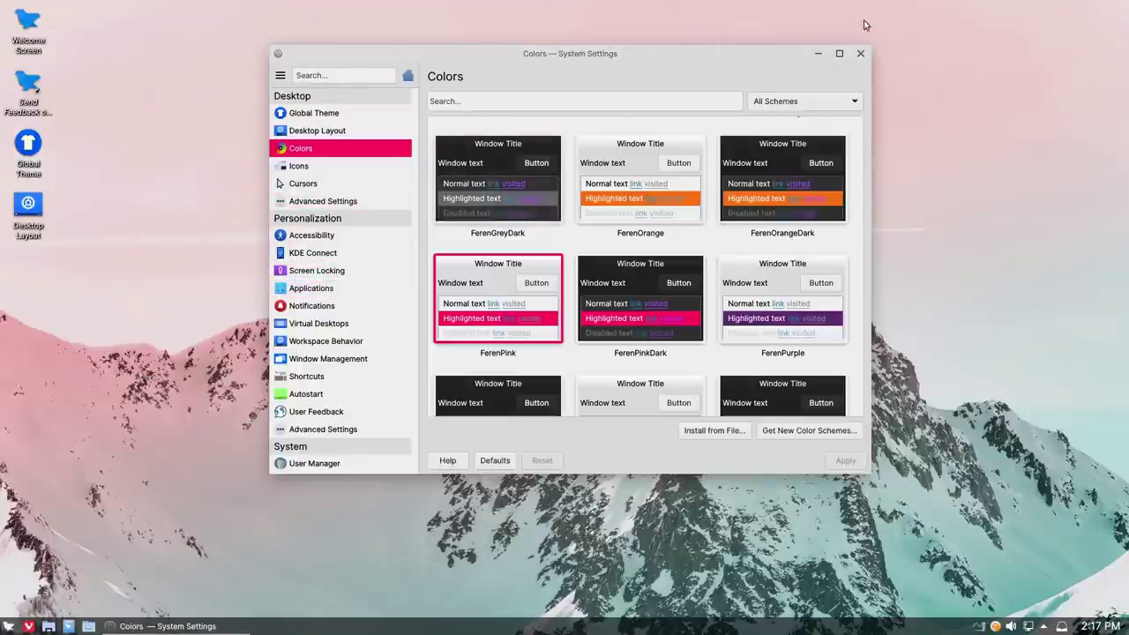
left_click(860, 53)
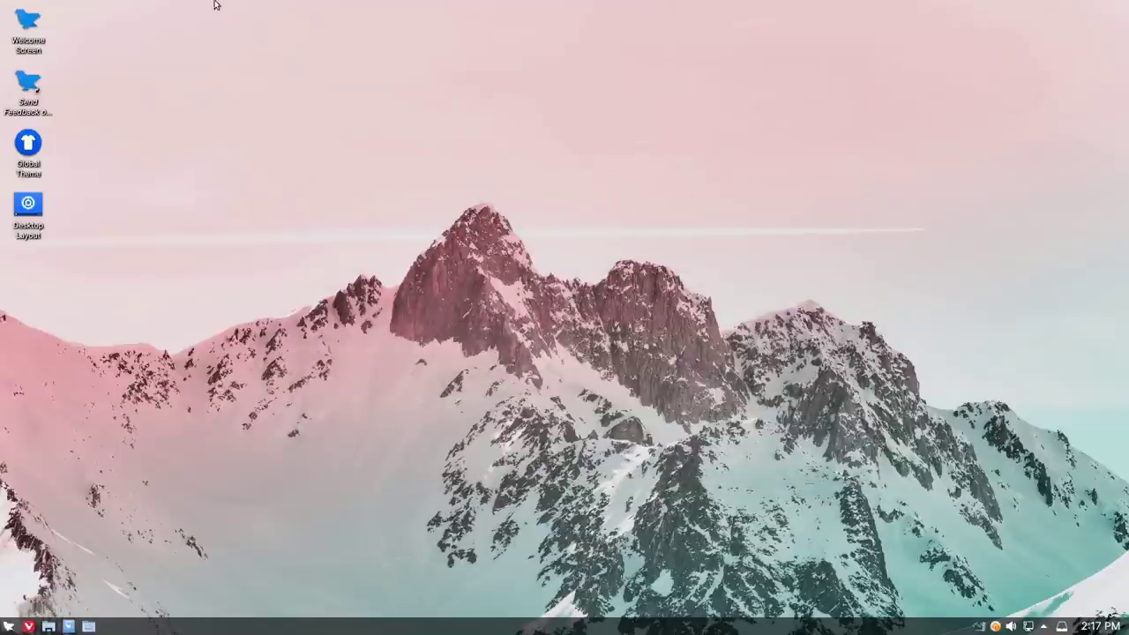
Step: From Welcome Screen's Install Software, choose Snap Apps, confirm Yes and authorise with the password
left_click(44, 23)
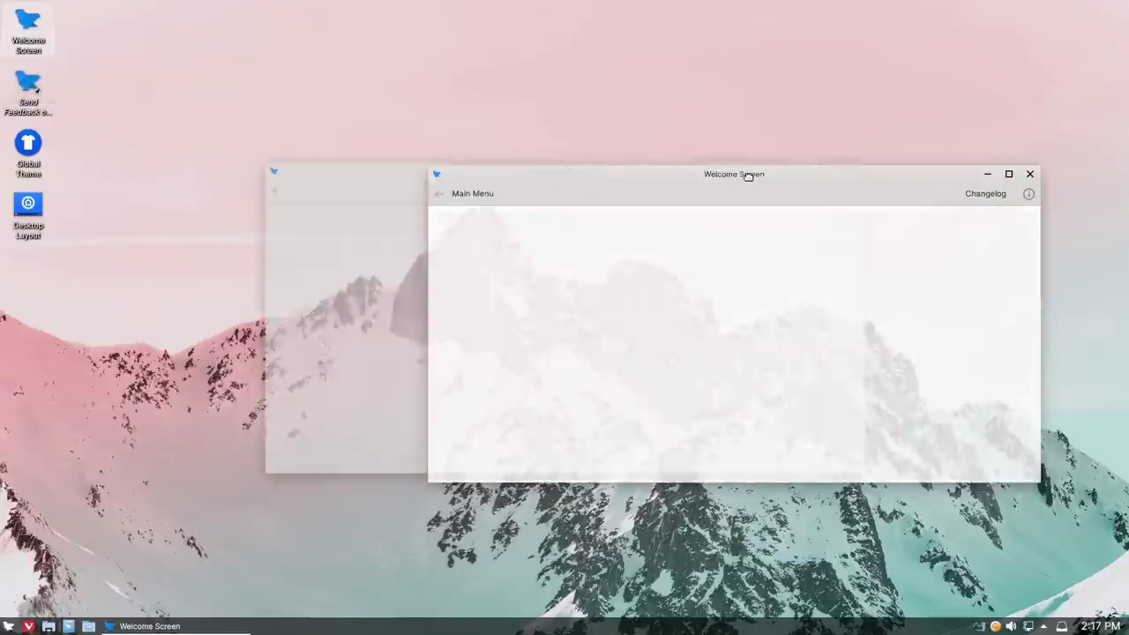
left_click(869, 157)
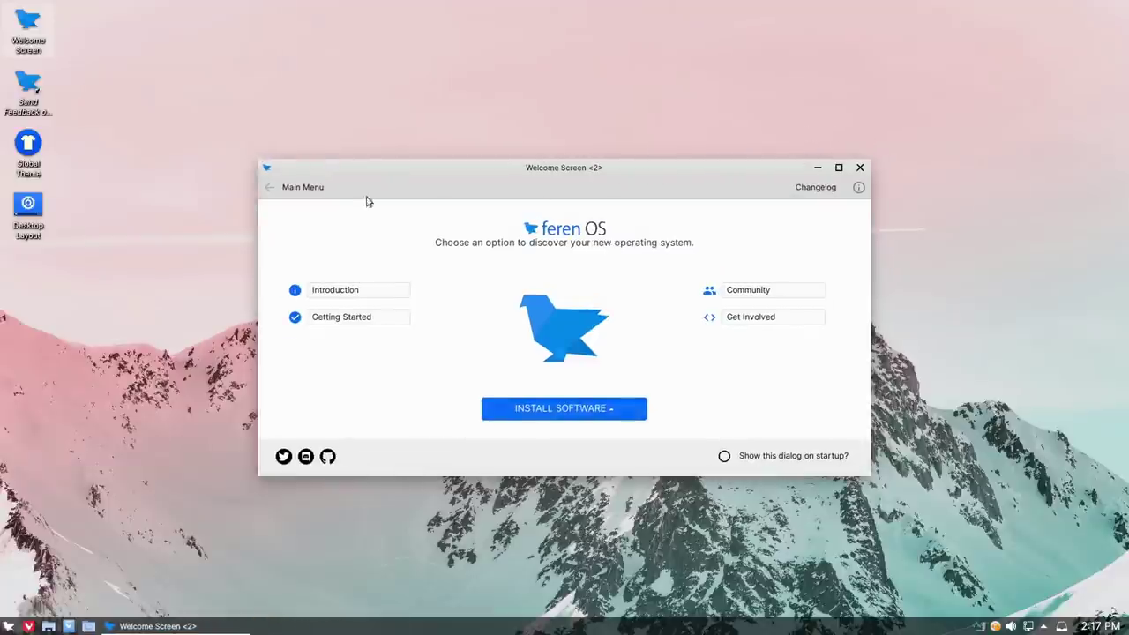
left_click(619, 412)
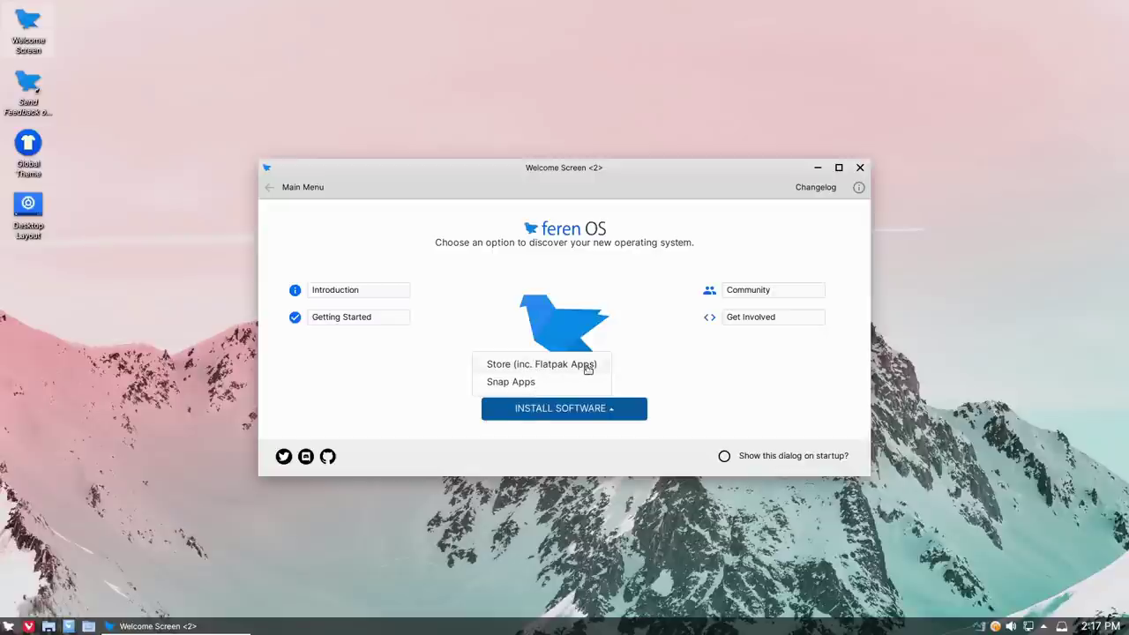
left_click(528, 384)
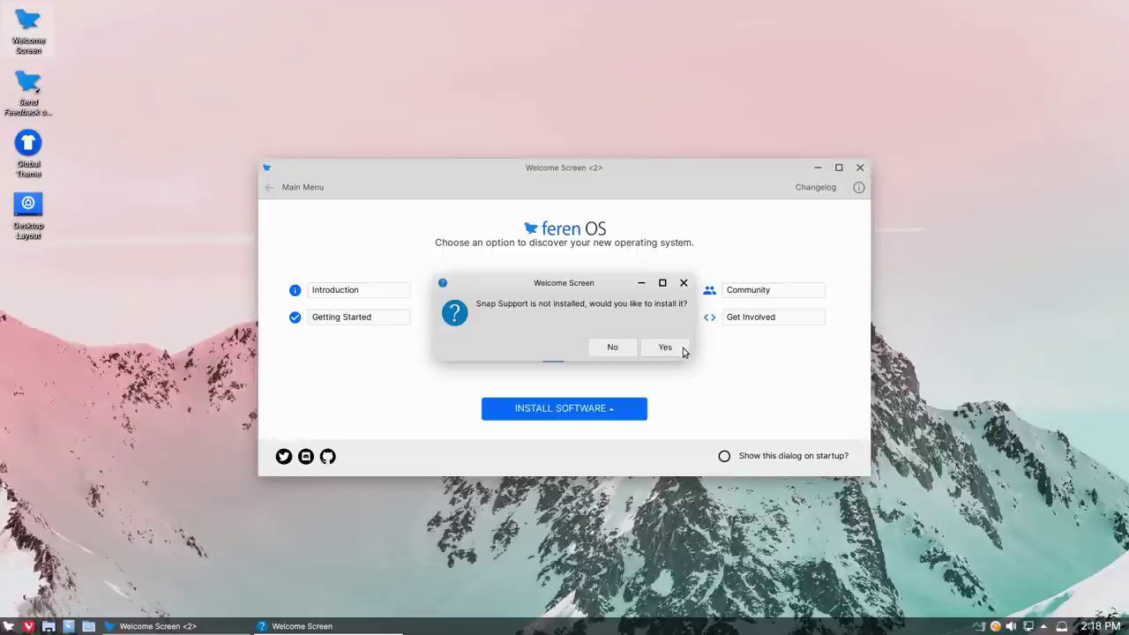
left_click(683, 350)
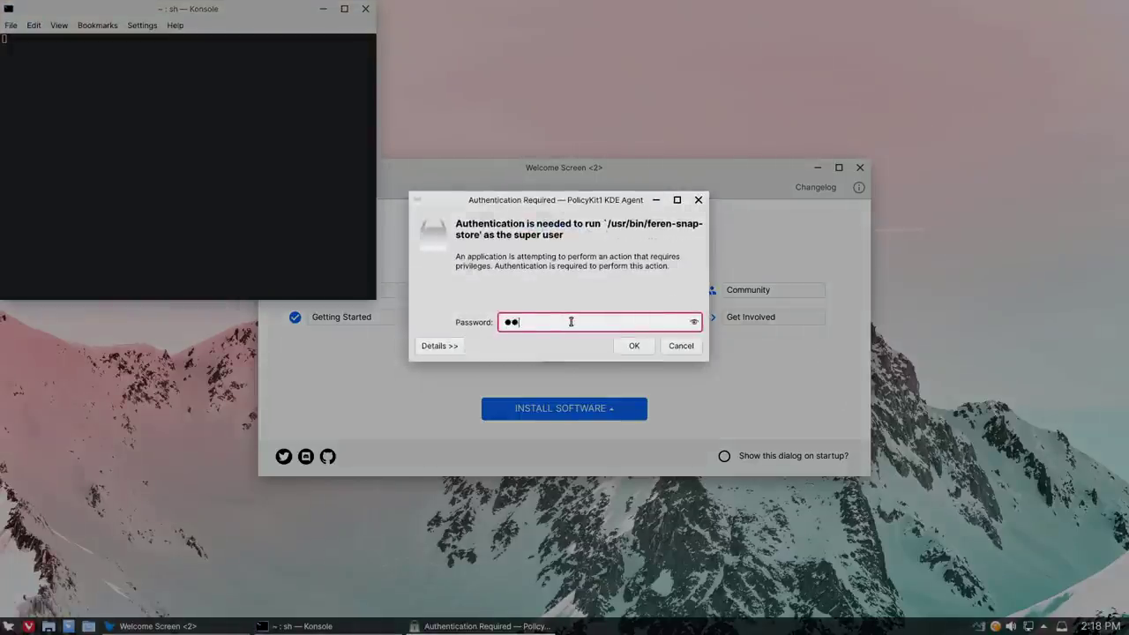
left_click(634, 345)
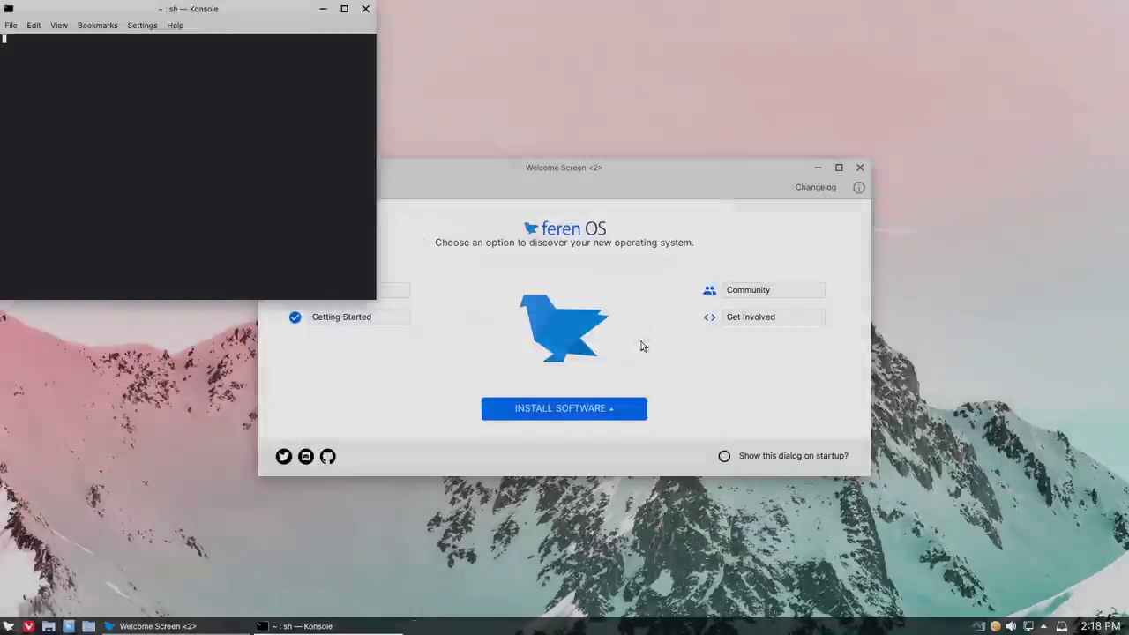
Step: Rearrange the Konsole and Welcome Screen windows, then close Welcome Screen while snapd installs
left_click_drag(201, 15, 483, 79)
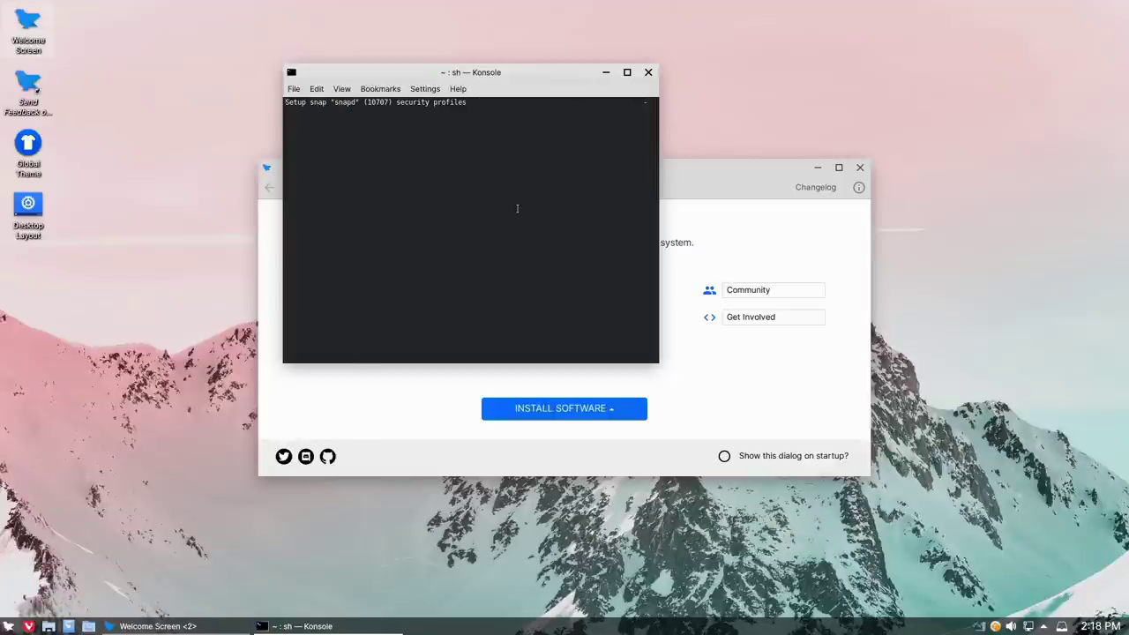
left_click_drag(706, 176, 771, 239)
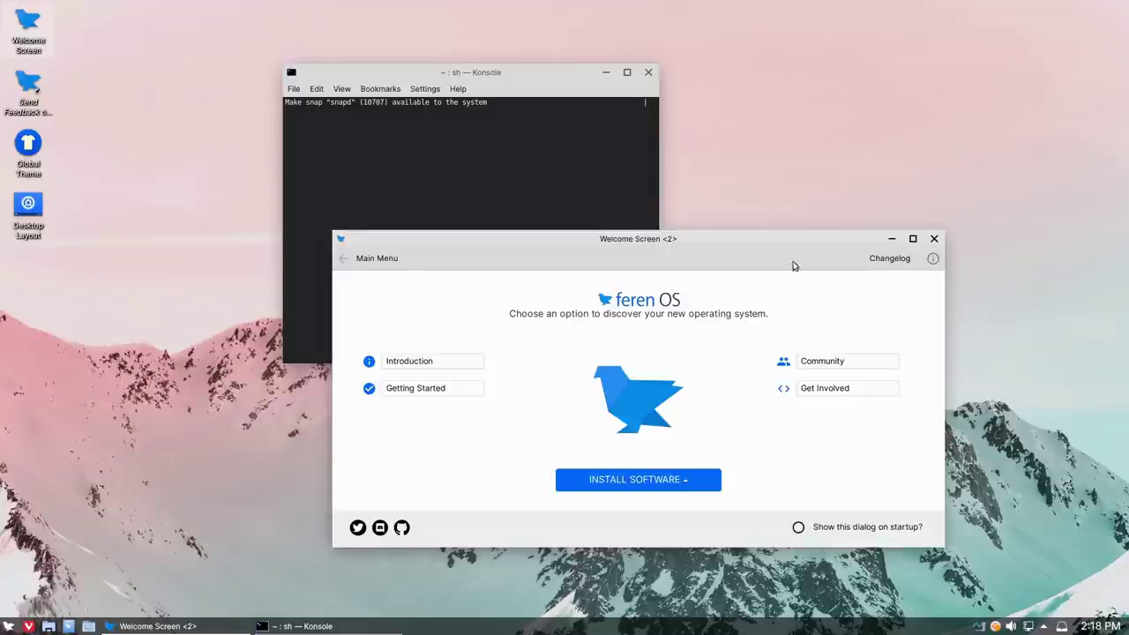
left_click_drag(501, 71, 391, 63)
left_click_drag(699, 242, 787, 179)
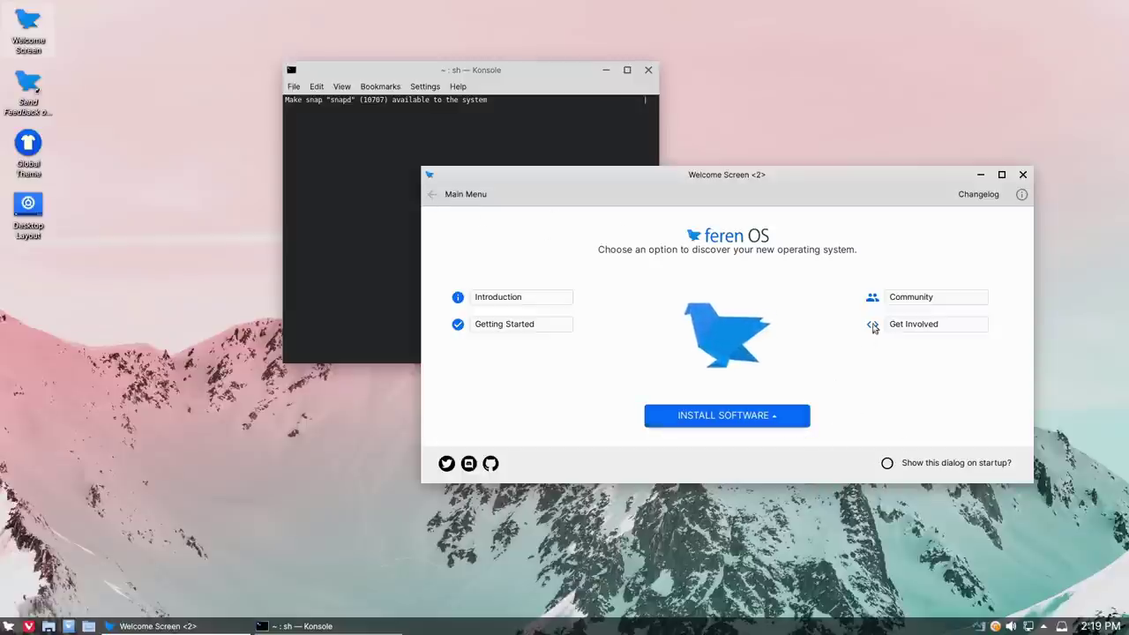
left_click(1022, 175)
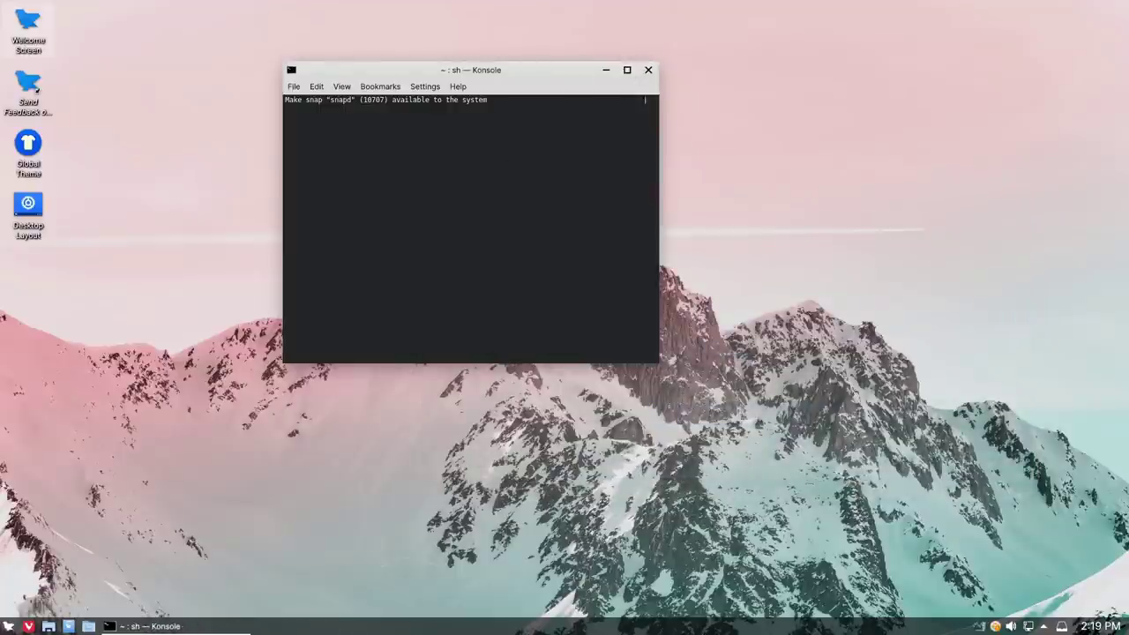
Step: Browse the application launcher menu, then dismiss it
left_click(9, 626)
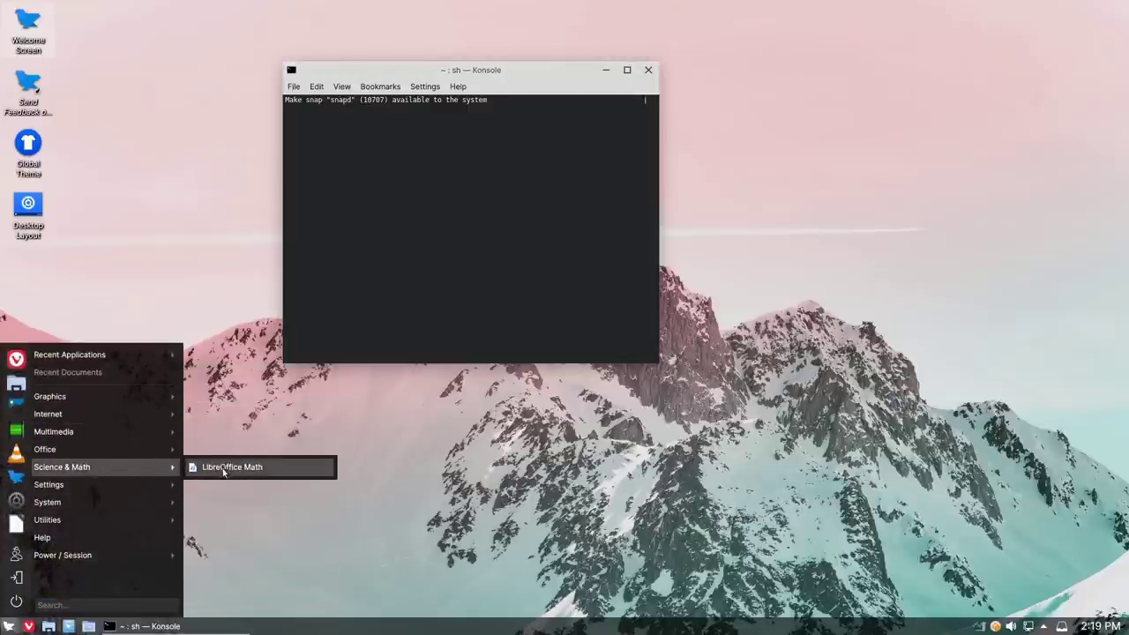
mouse_move(116, 396)
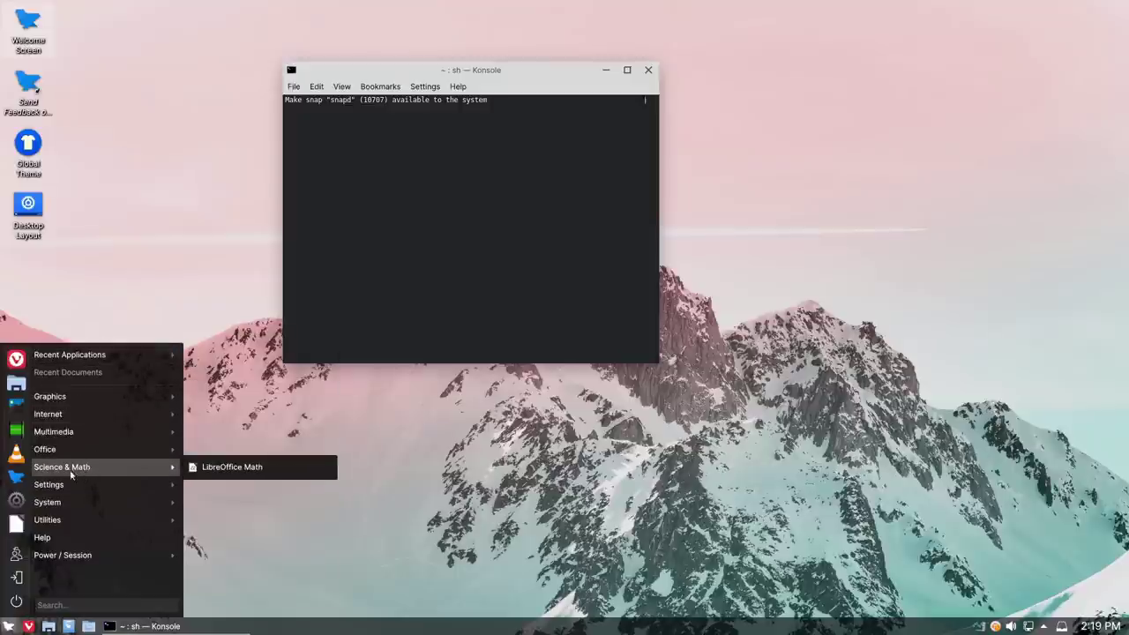
key("Escape")
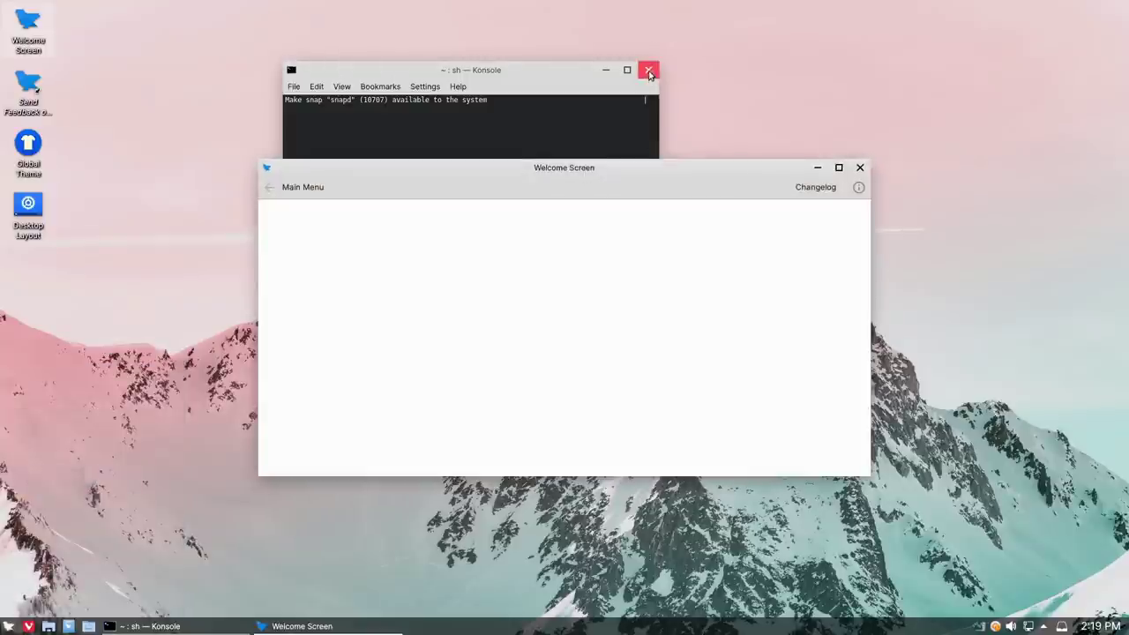
Step: Close the Konsole window, acknowledge the Snap Support failure, and close the reopened Welcome Screen
left_click(565, 78)
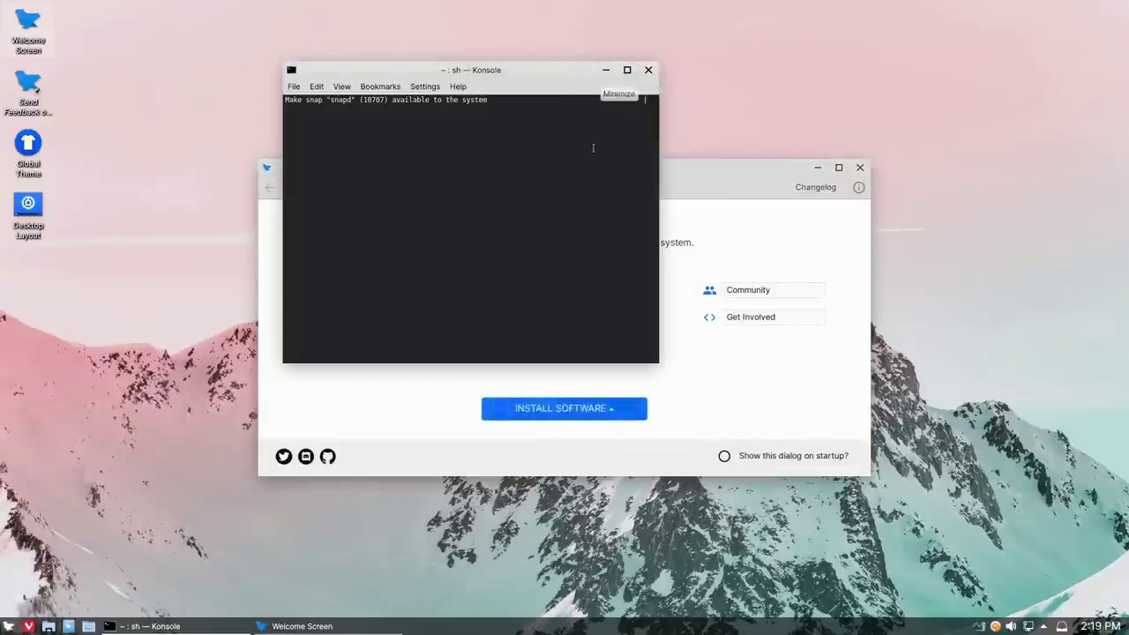
left_click(648, 70)
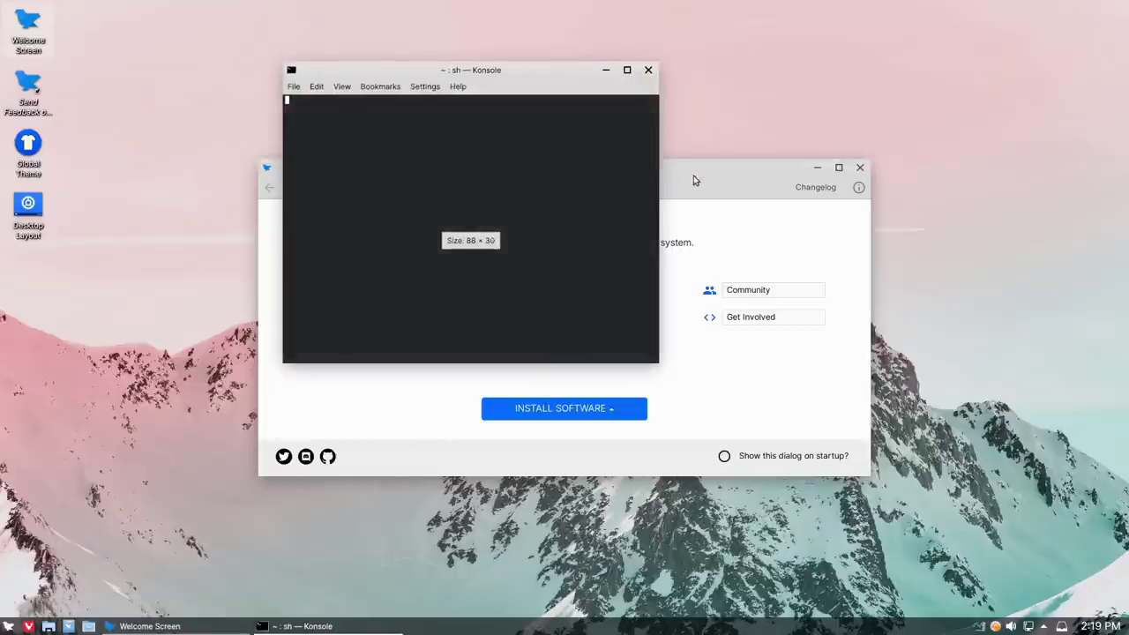
left_click(648, 71)
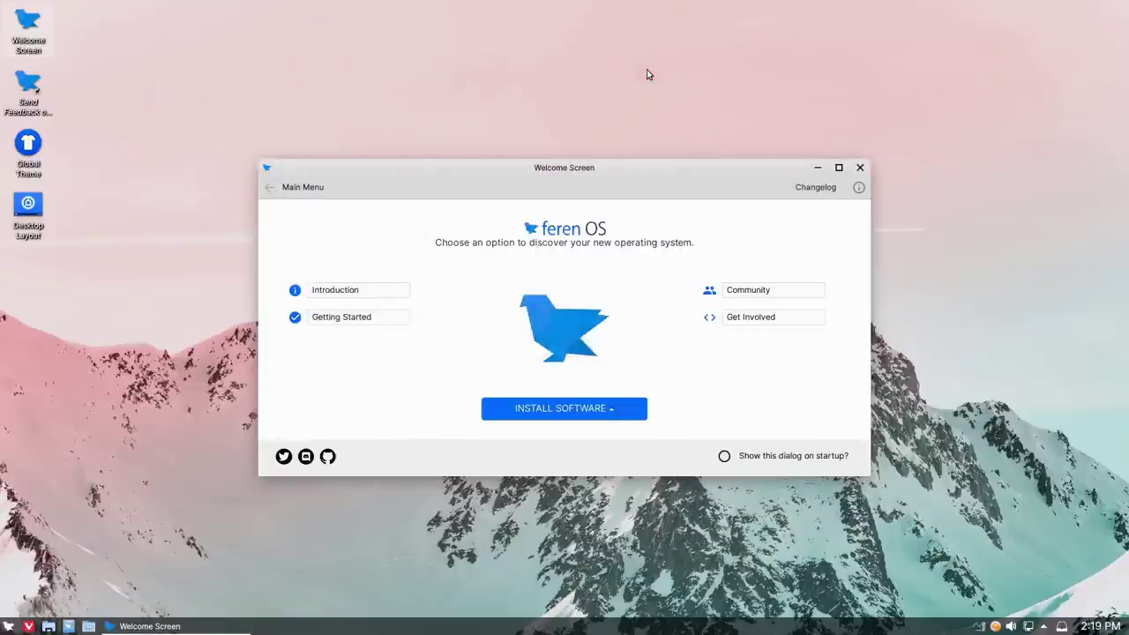
left_click(636, 352)
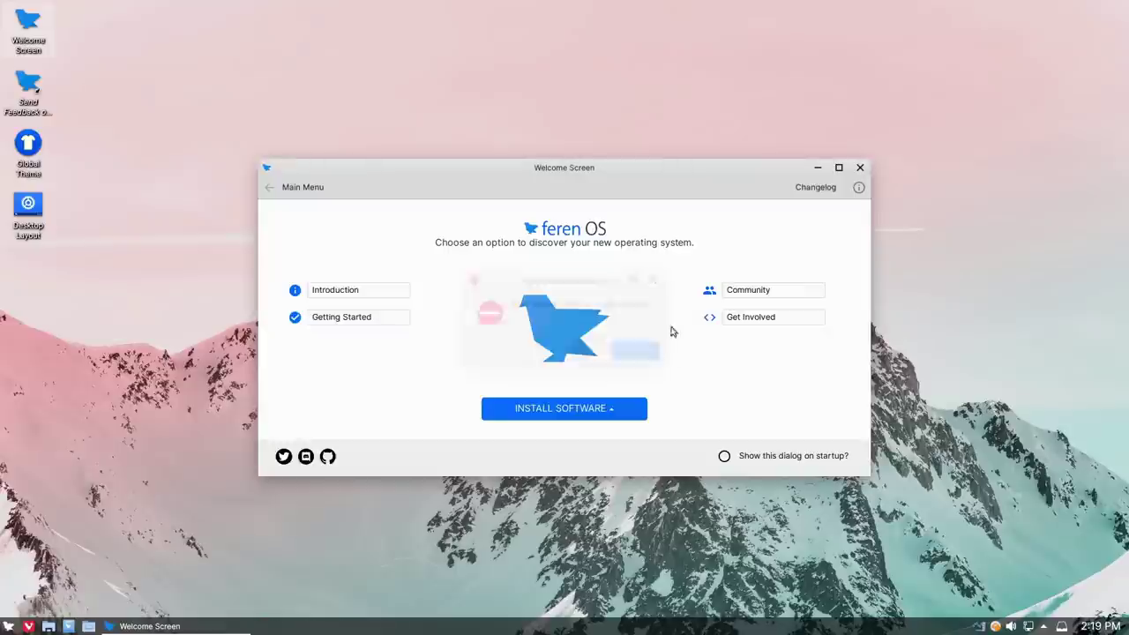
left_click(858, 168)
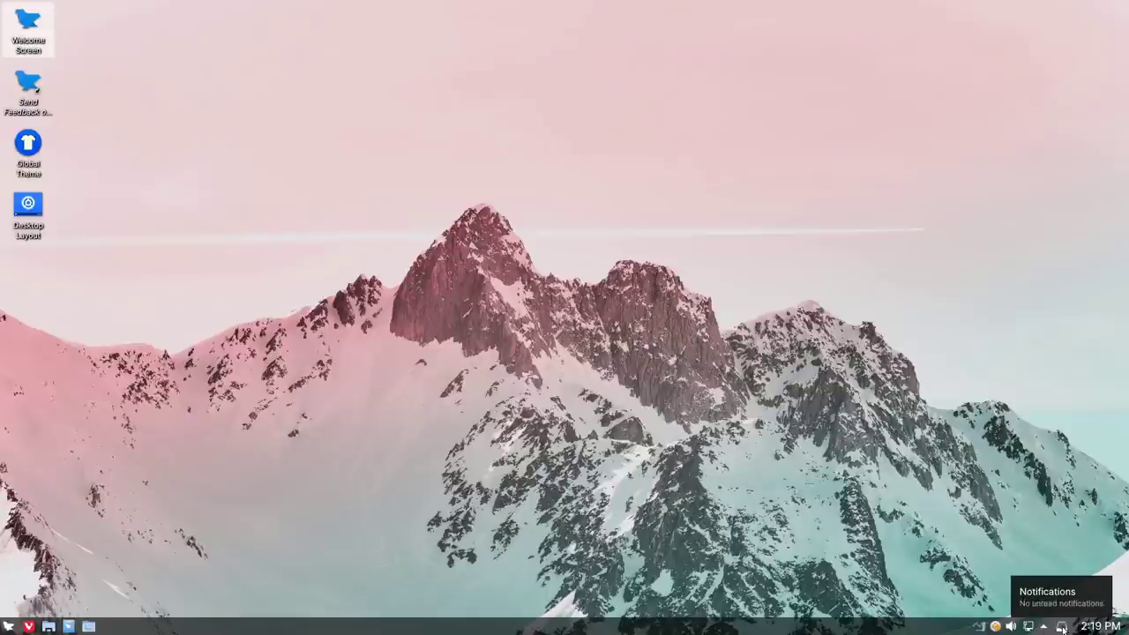
Step: Launch Update Manager from the tray notifier and dismiss its introduction
right_click(996, 626)
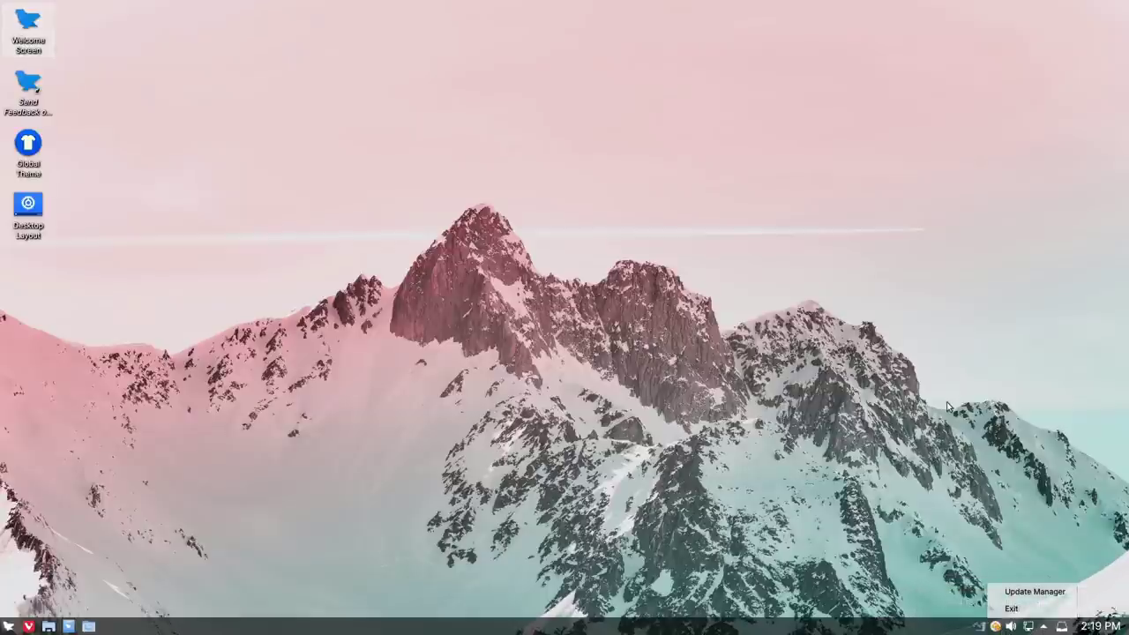
left_click(1036, 591)
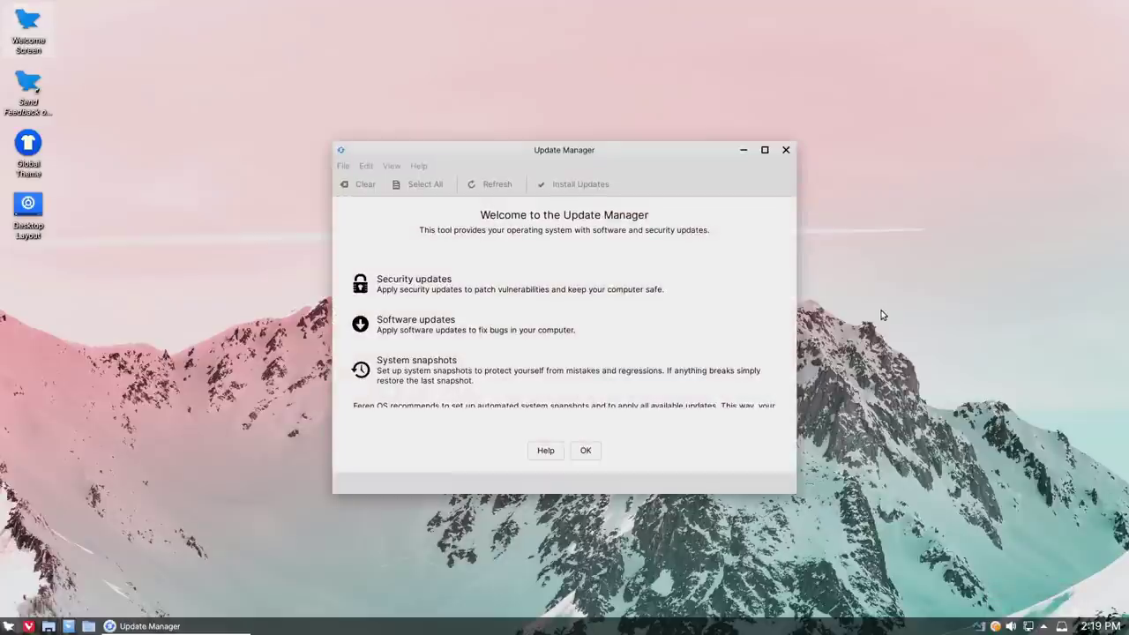
left_click_drag(597, 155, 591, 97)
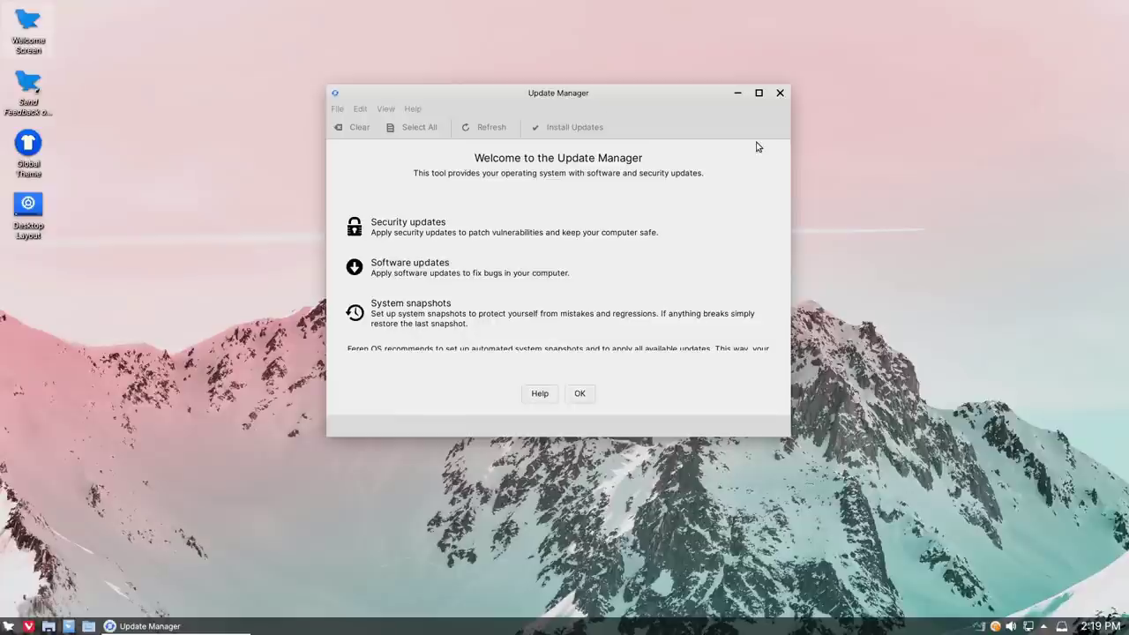
left_click(582, 394)
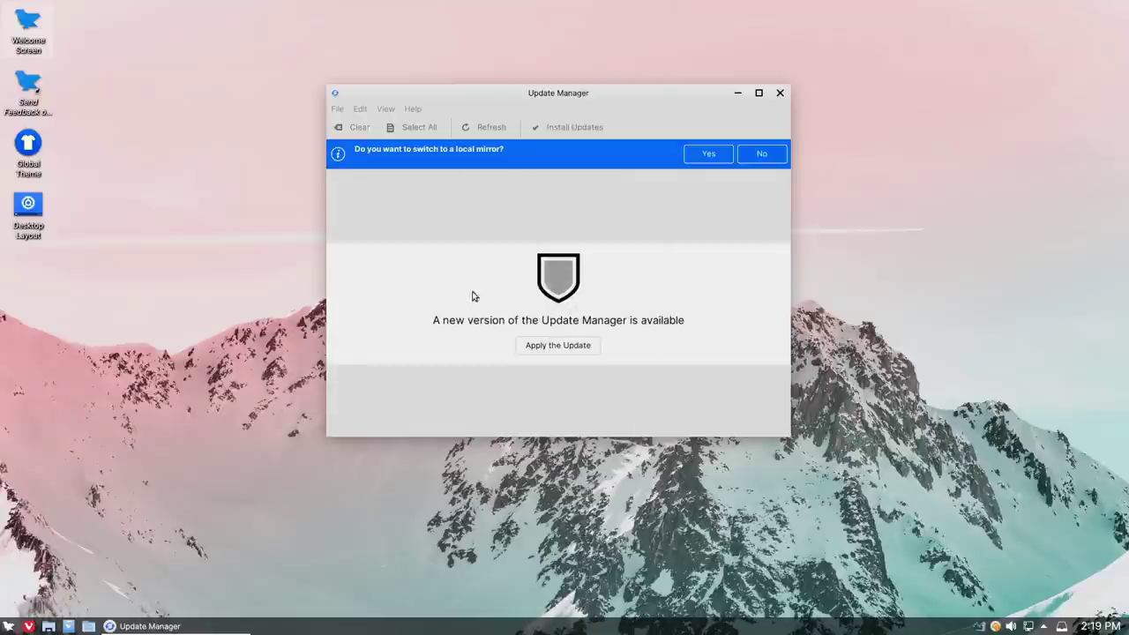
Step: Install the new Update Manager version, accepting the extra package and authorising with the password
left_click(559, 345)
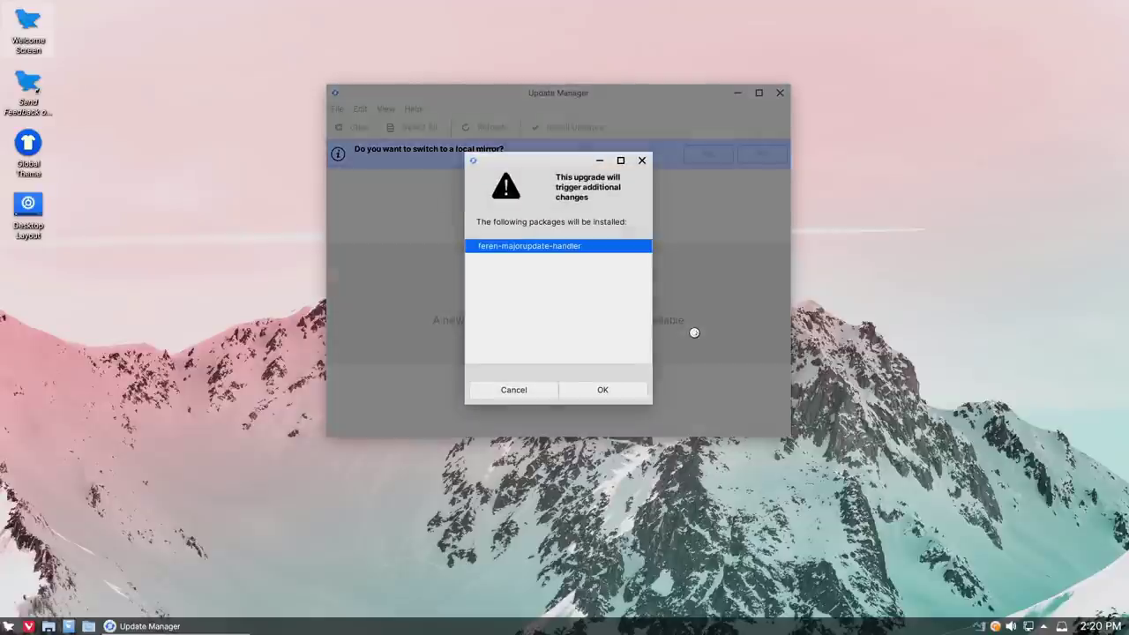
left_click(577, 390)
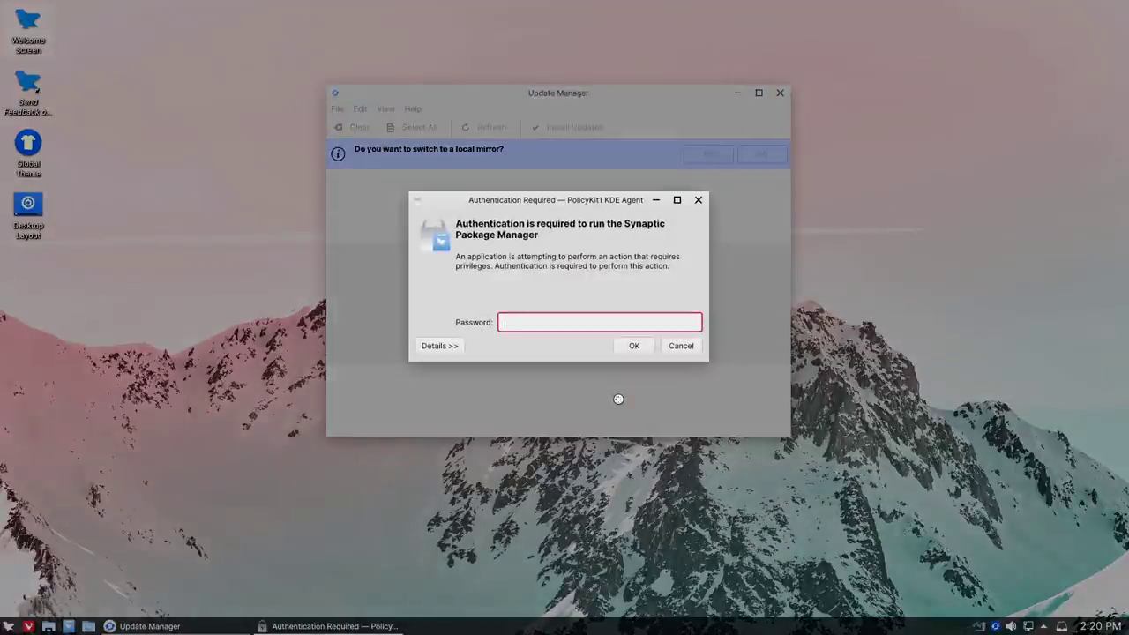
type("•••")
left_click(631, 346)
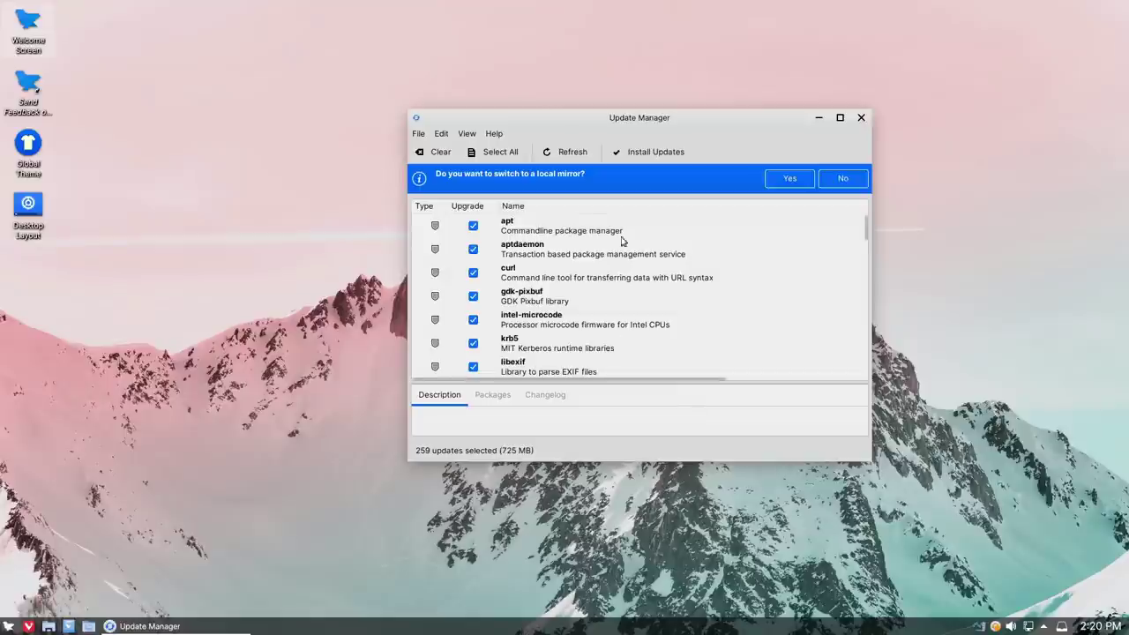
Step: Scroll through the 259 pending updates (725 MB), then close Update Manager without installing
scroll(621, 241, "down", 15)
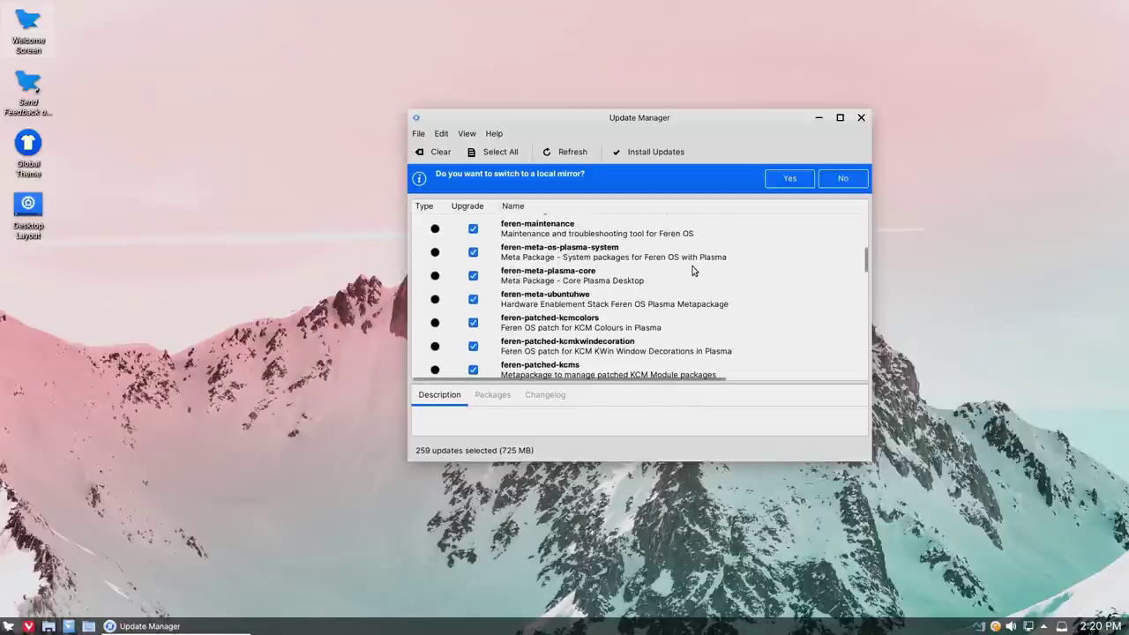
scroll(652, 269, "down", 15)
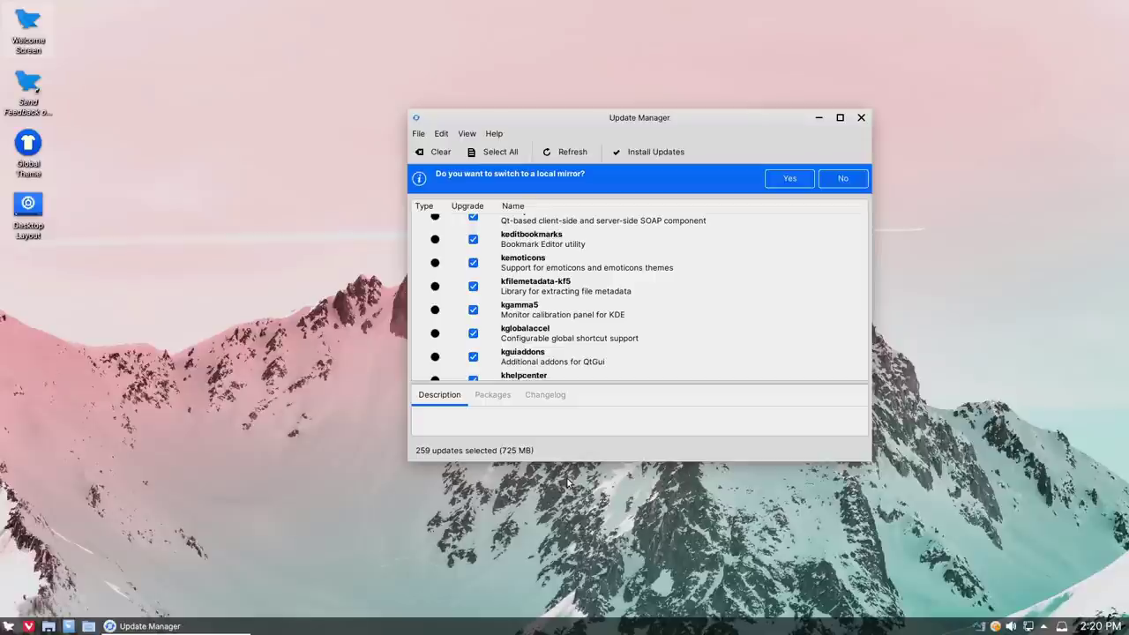
scroll(597, 264, "down", 10)
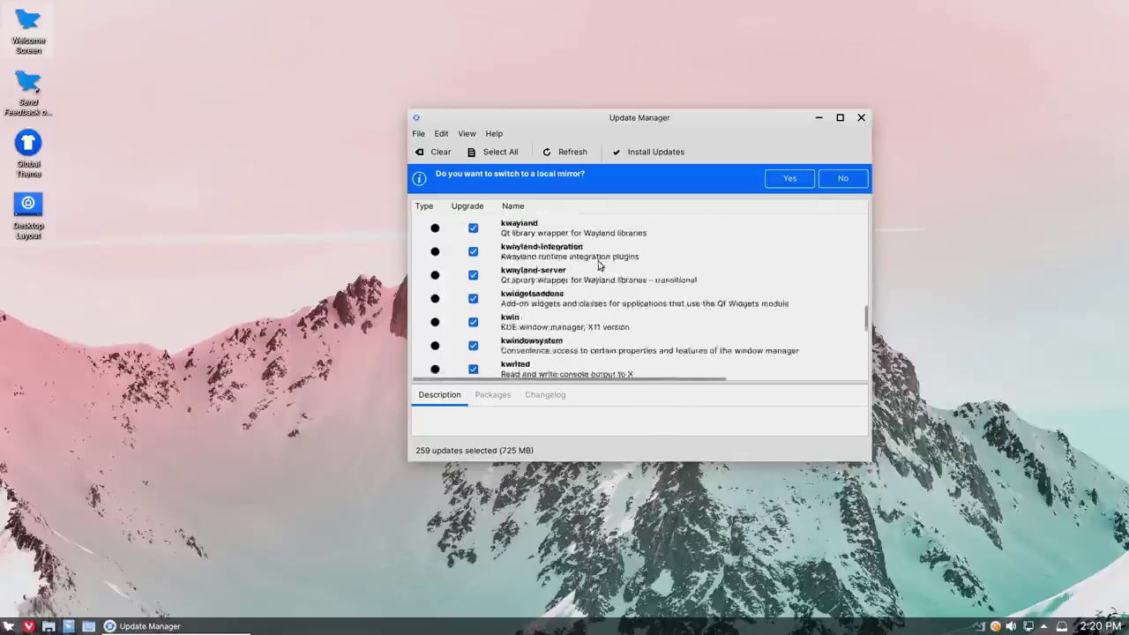
left_click(860, 117)
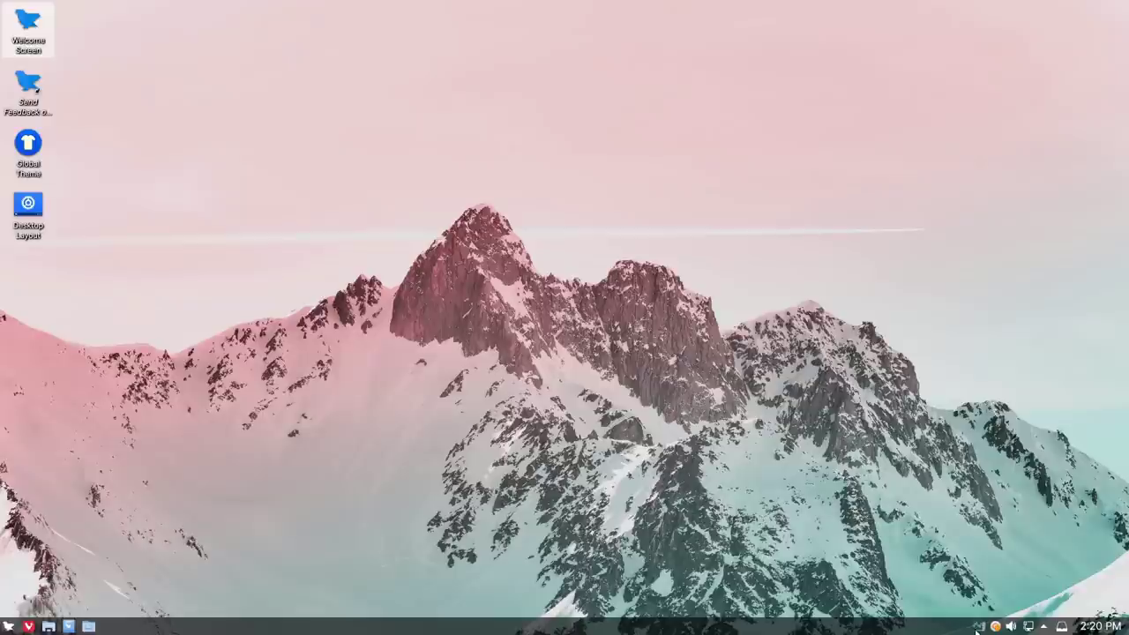
left_click(8, 626)
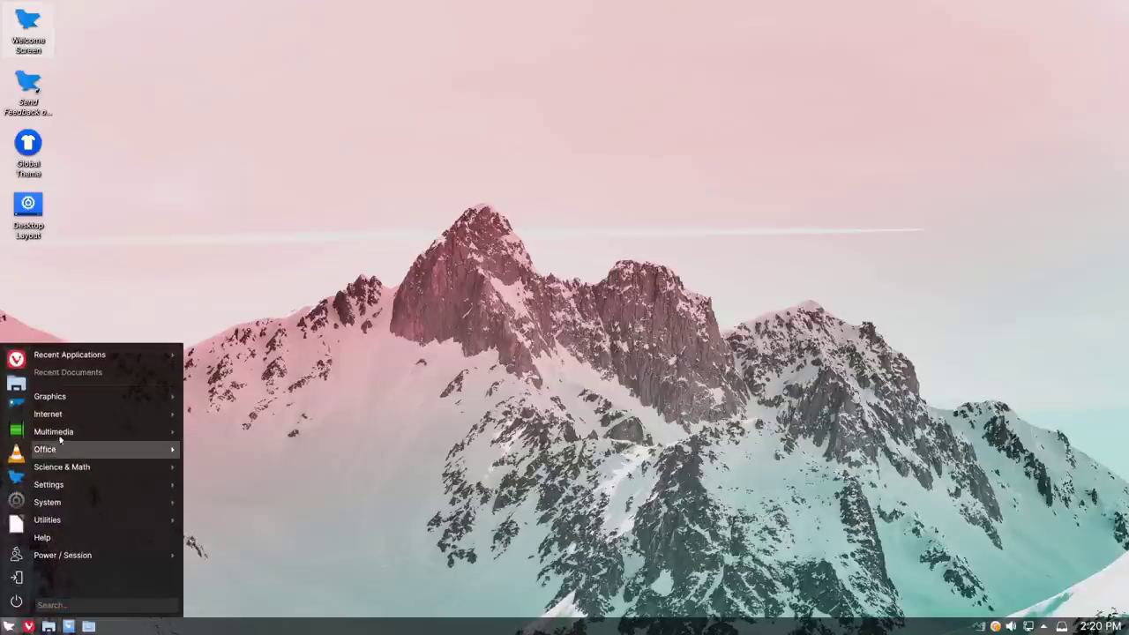
mouse_move(65, 402)
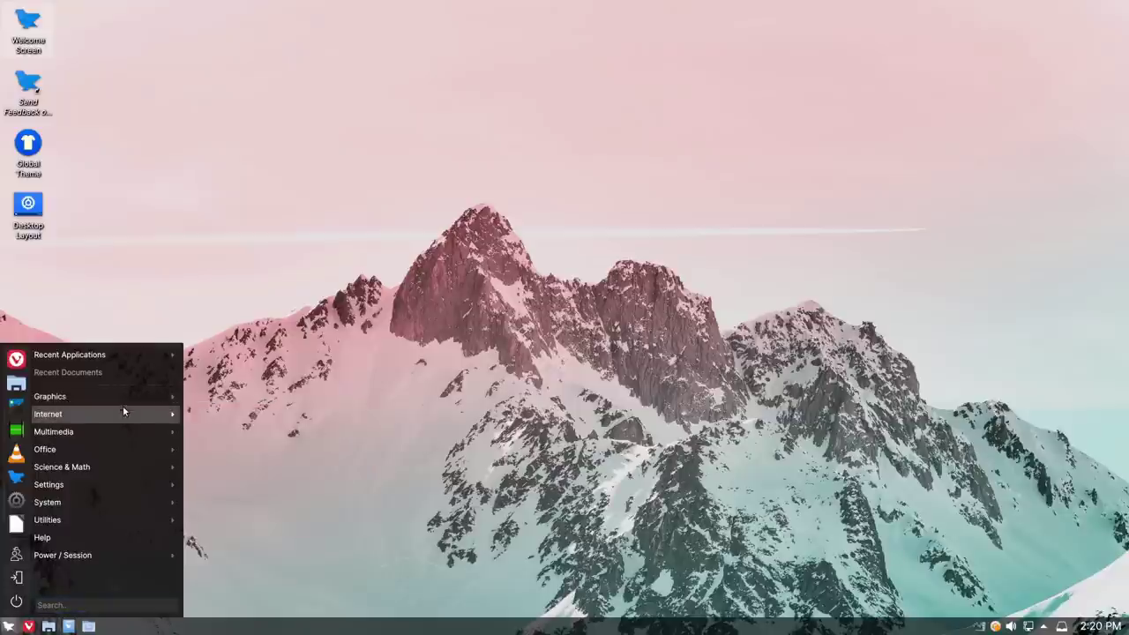
mouse_move(123, 396)
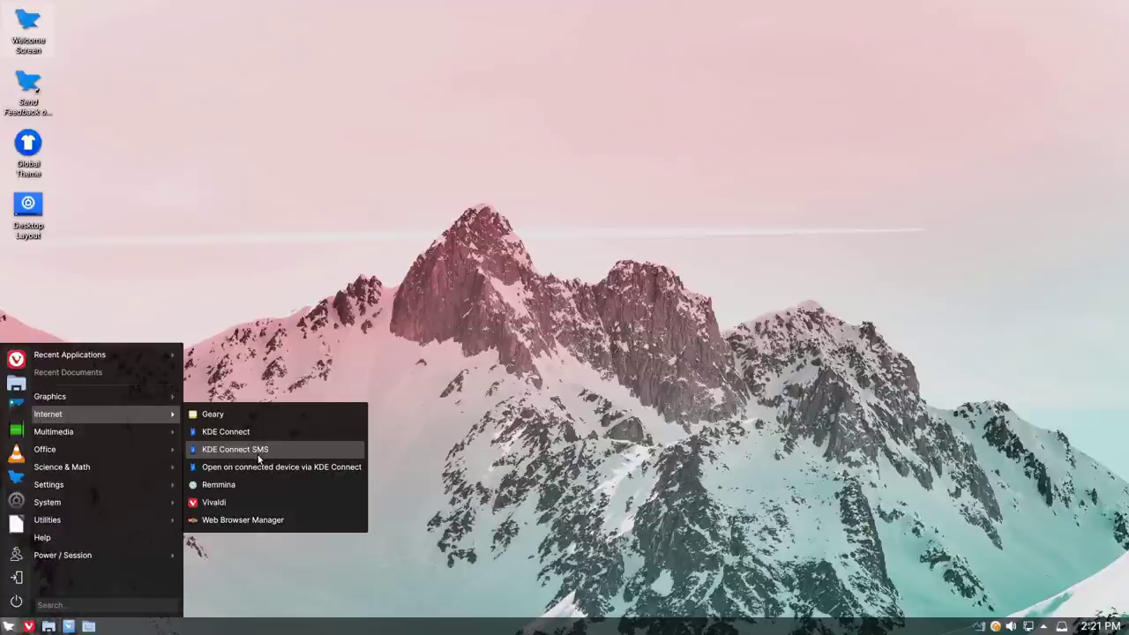
left_click(235, 520)
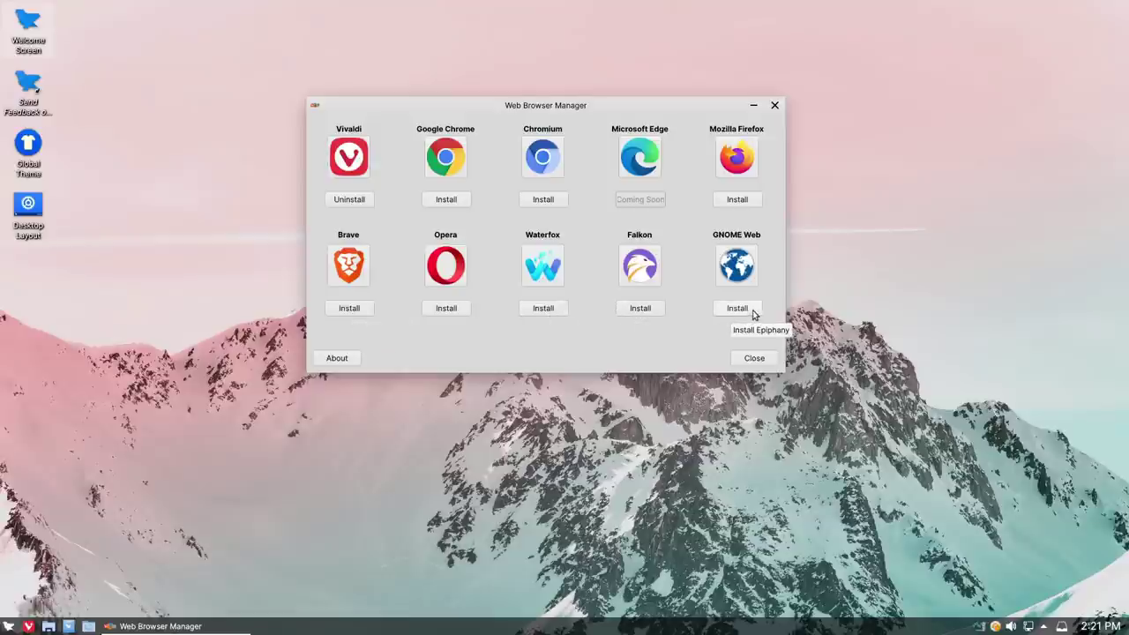
left_click(774, 105)
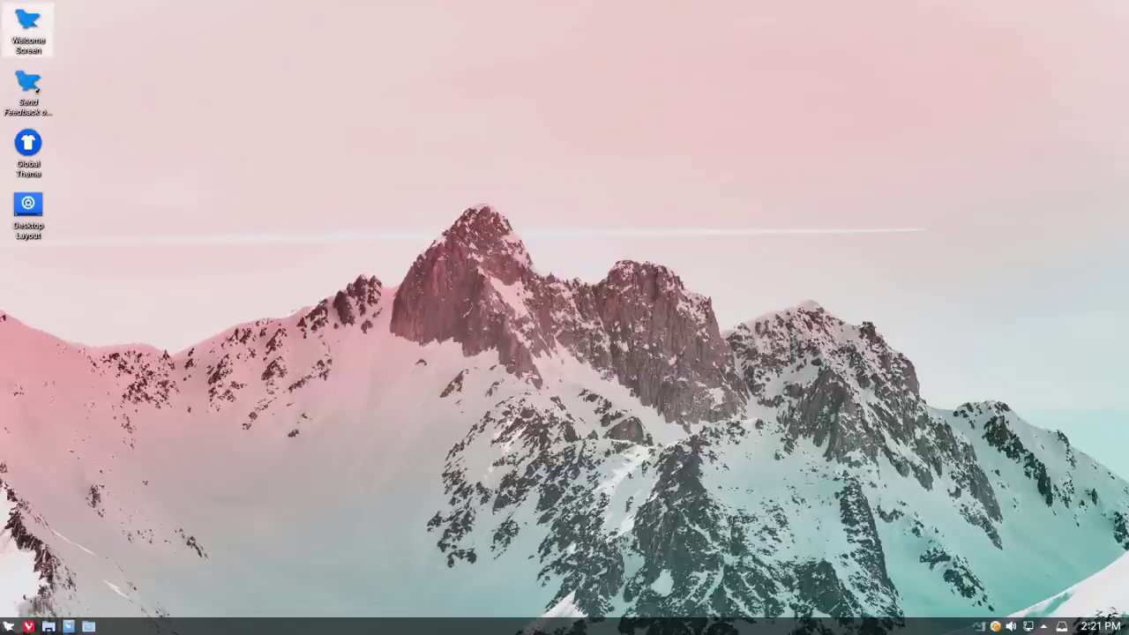
Step: Browse the launcher's submenus, then choose Shut Down to start the shutdown countdown
left_click(16, 623)
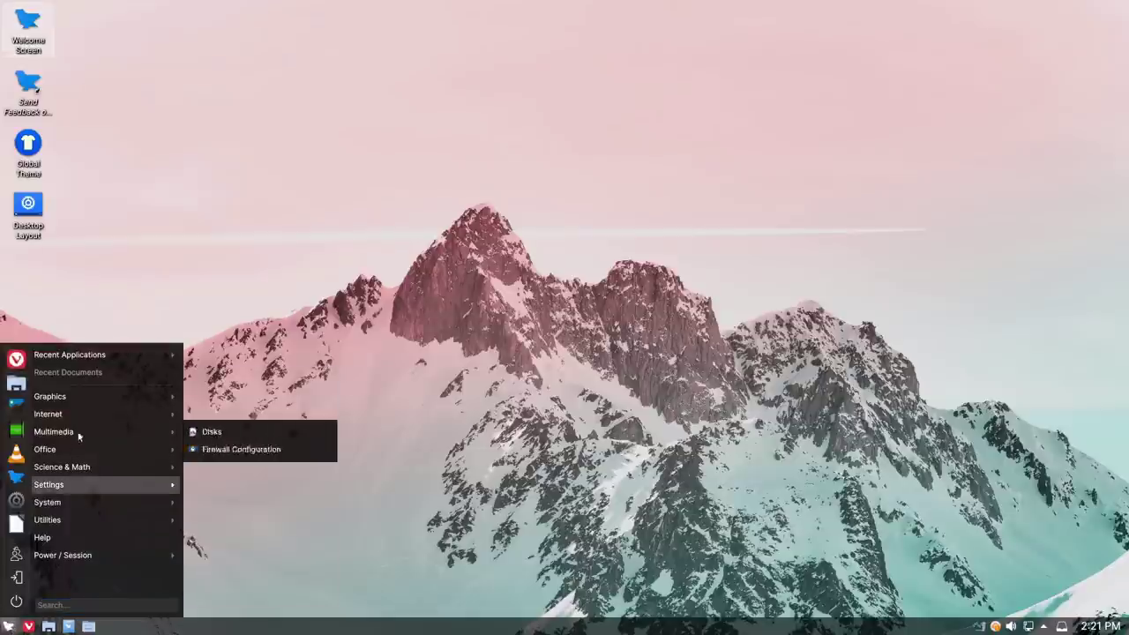
mouse_move(77, 431)
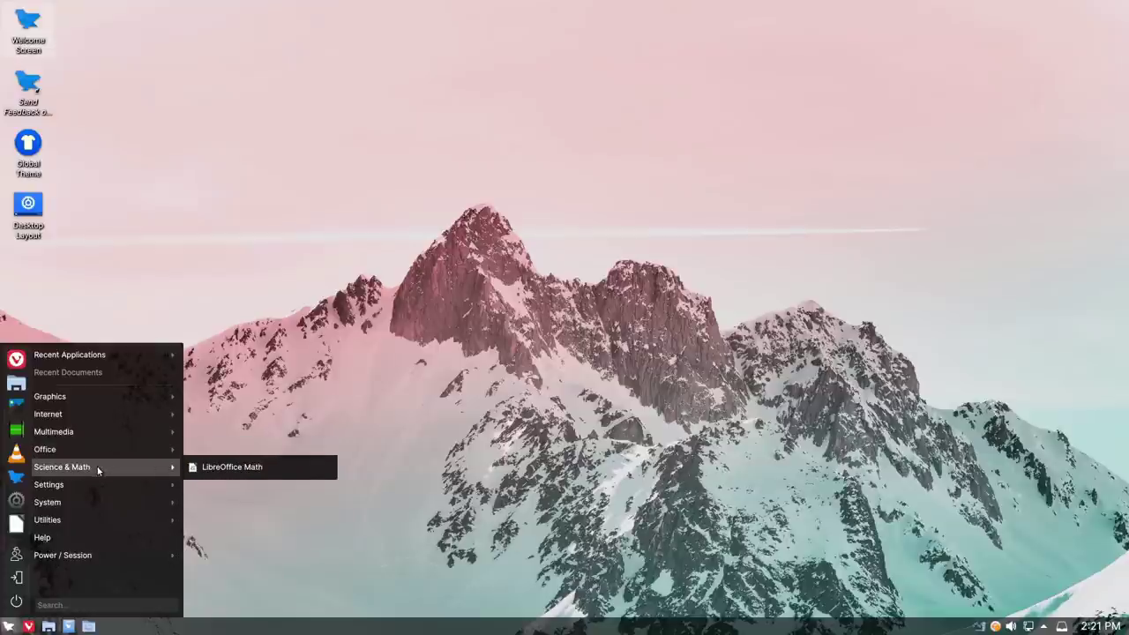
mouse_move(82, 487)
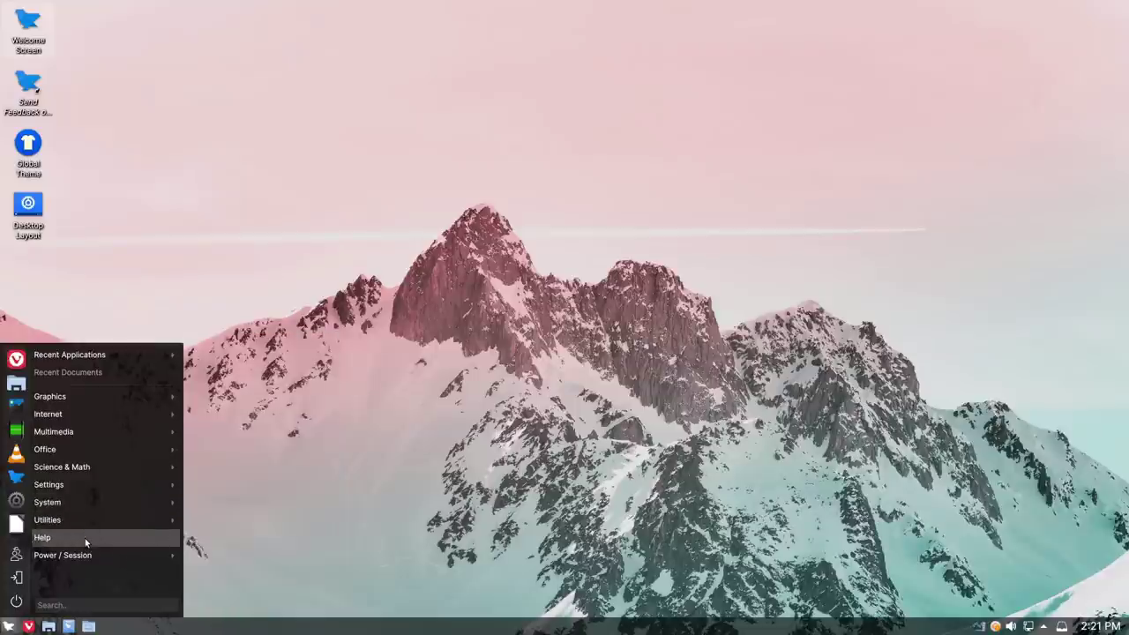
mouse_move(84, 556)
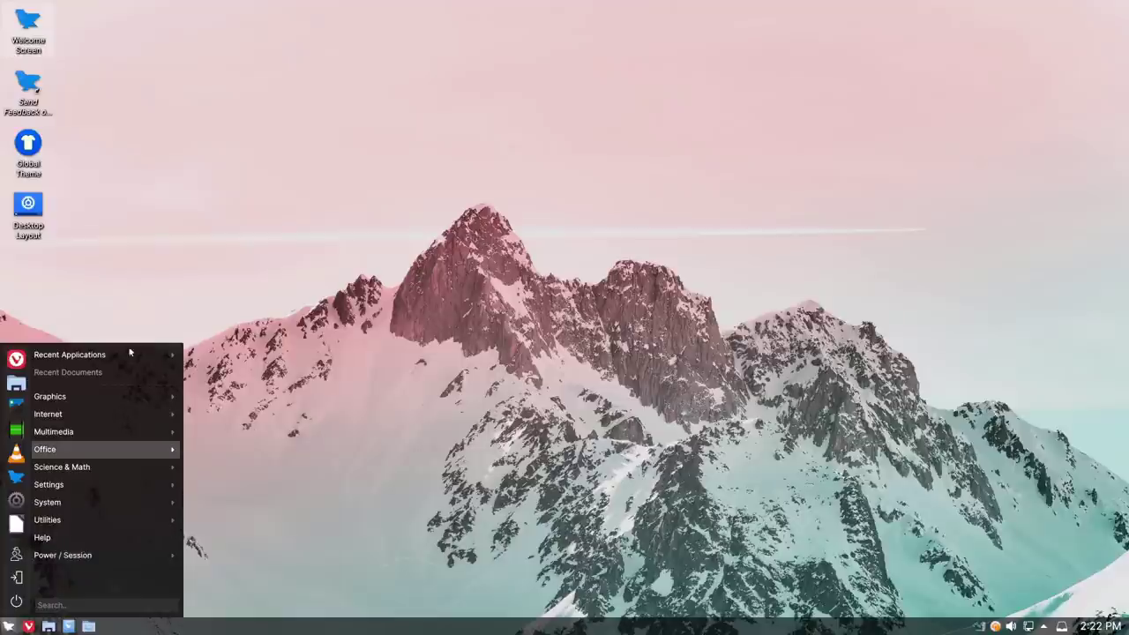
left_click(383, 279)
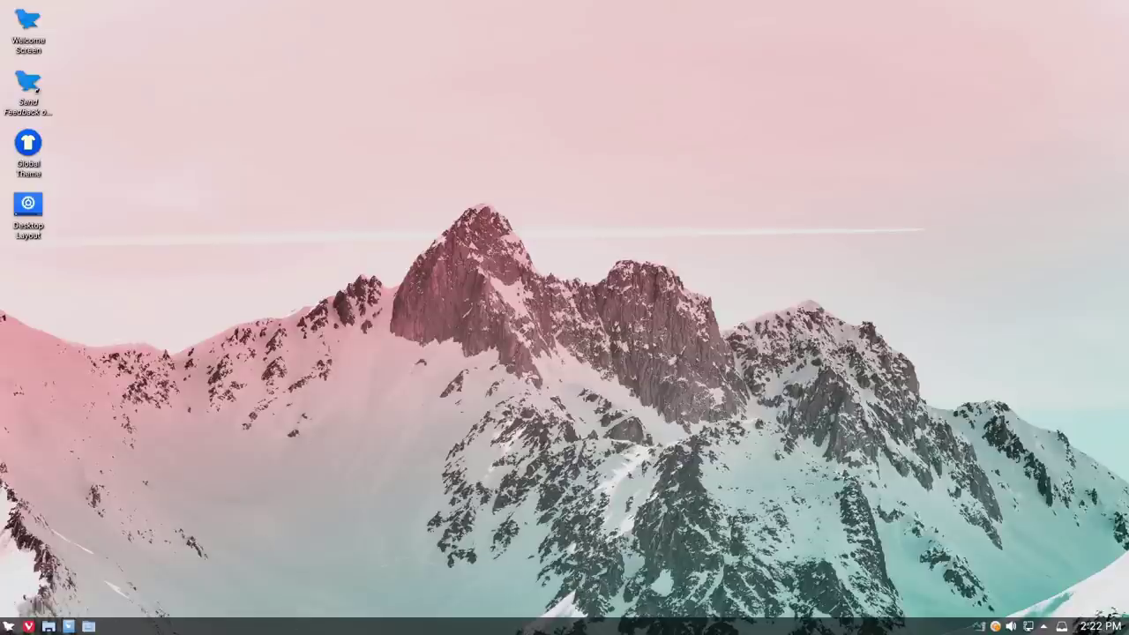
left_click(8, 626)
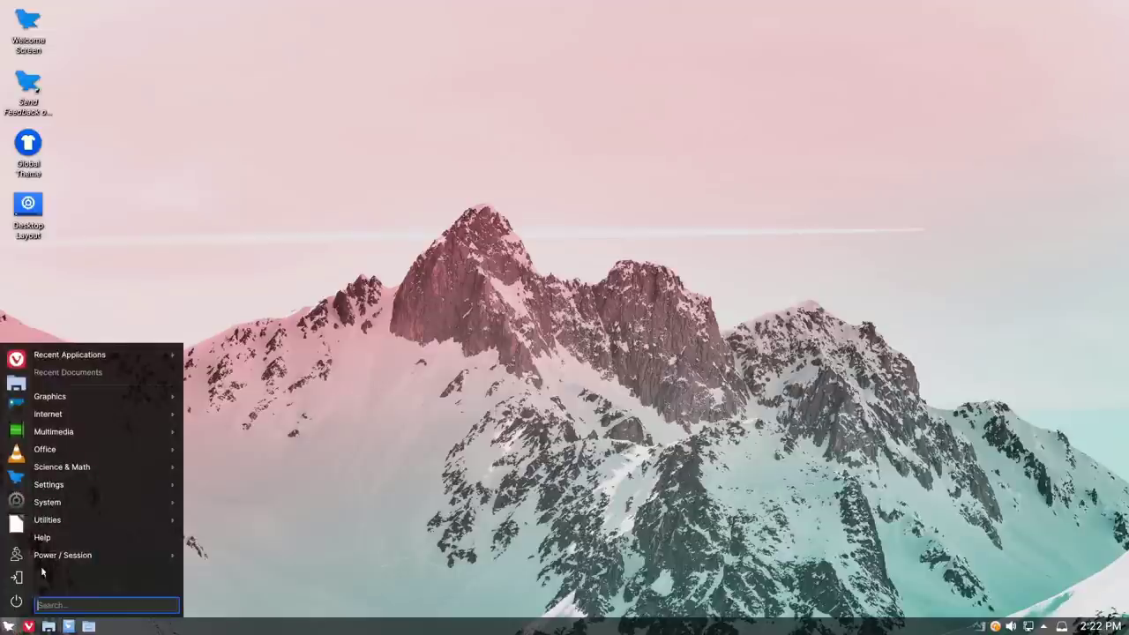
left_click(16, 601)
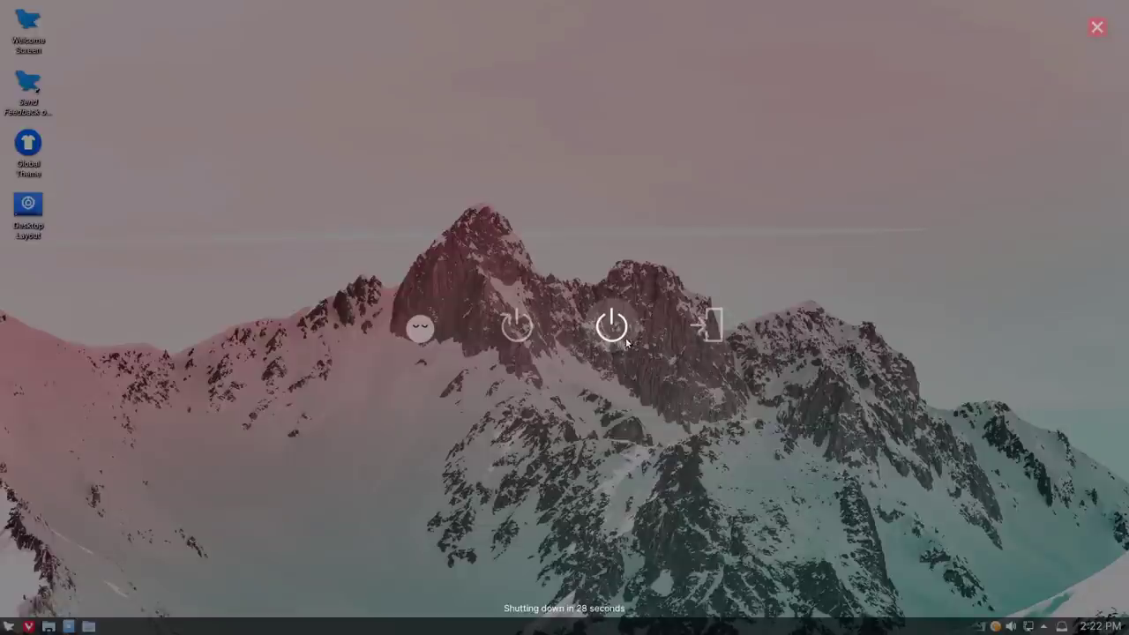
Step: Dismiss the shutdown countdown and log in with the user's password
key("Escape")
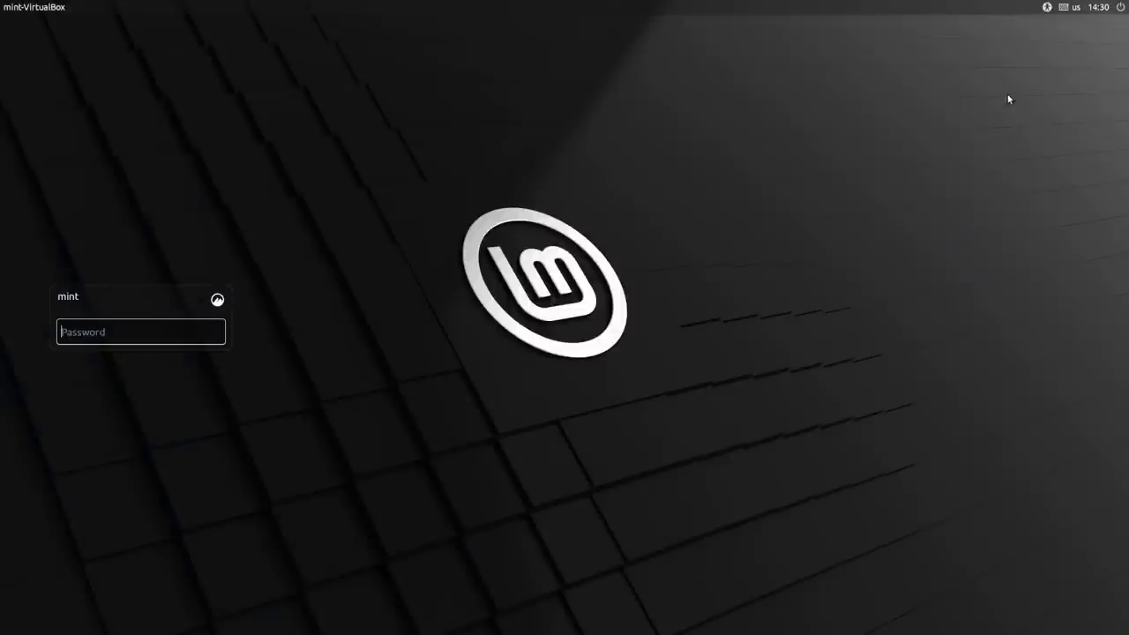
key("Return")
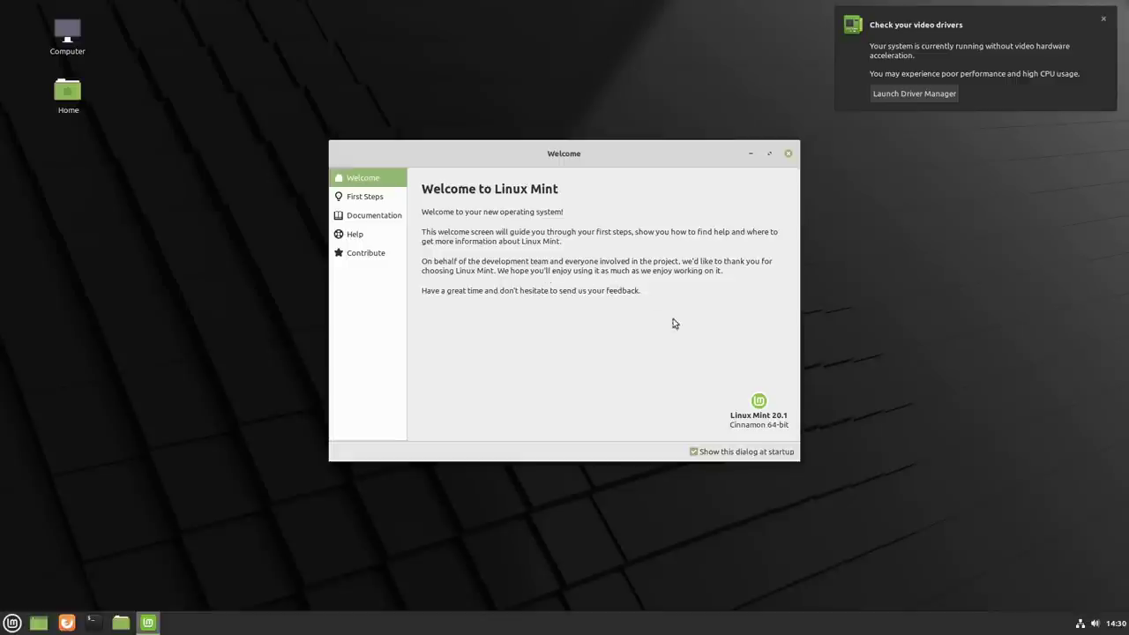
Step: Dismiss the driver notification and turn on the dark theme with an orange accent
left_click(1104, 20)
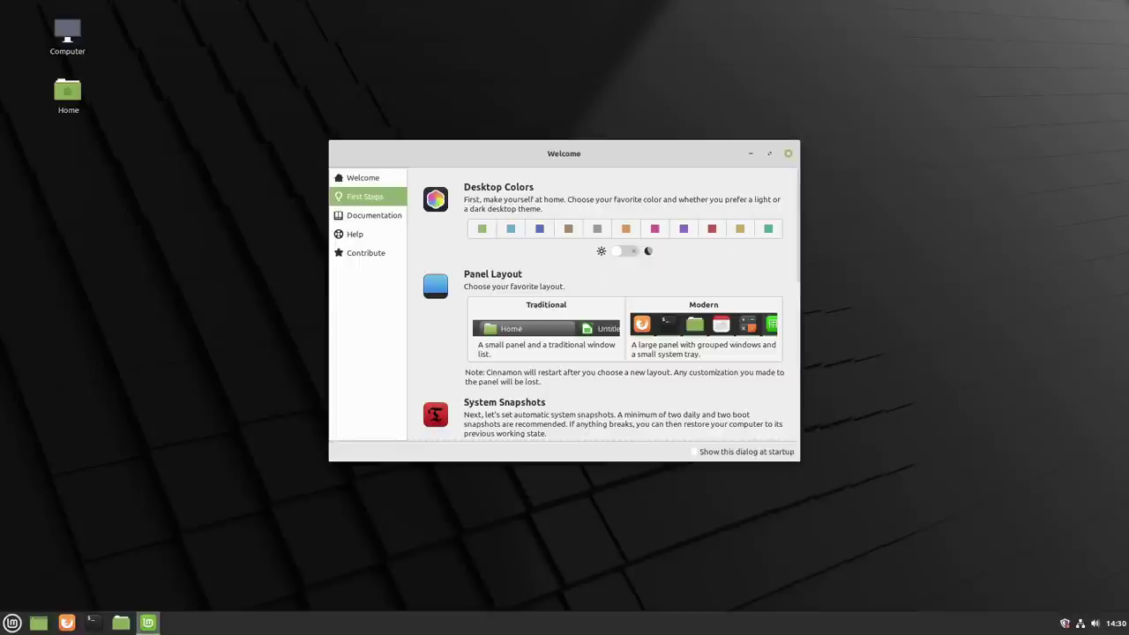
left_click(12, 622)
mouse_move(98, 475)
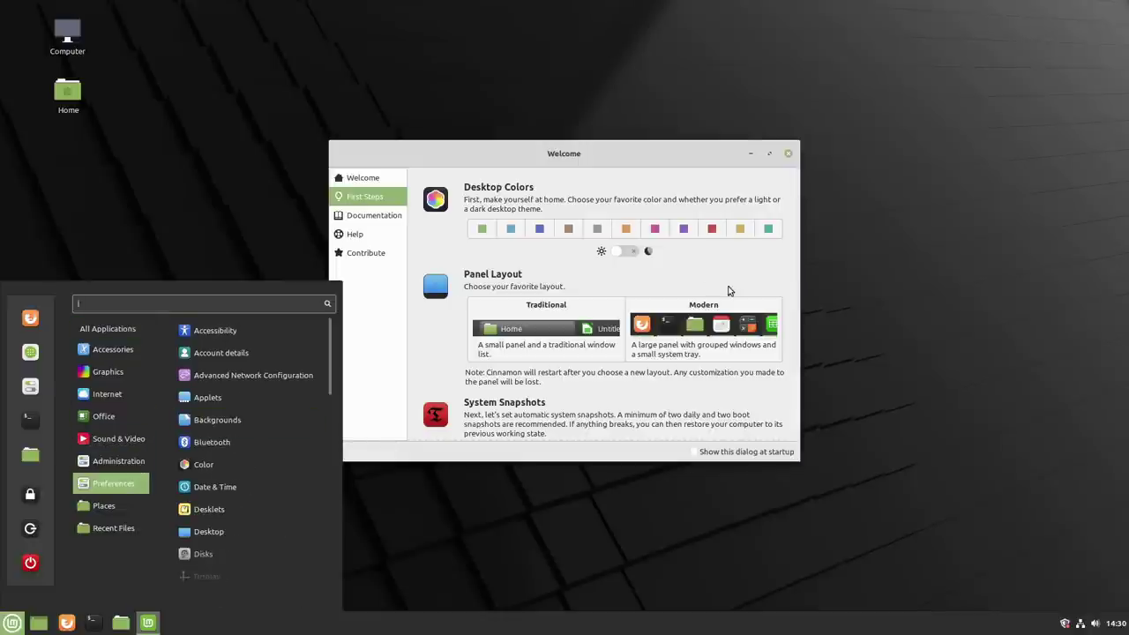
left_click(687, 273)
left_click(630, 234)
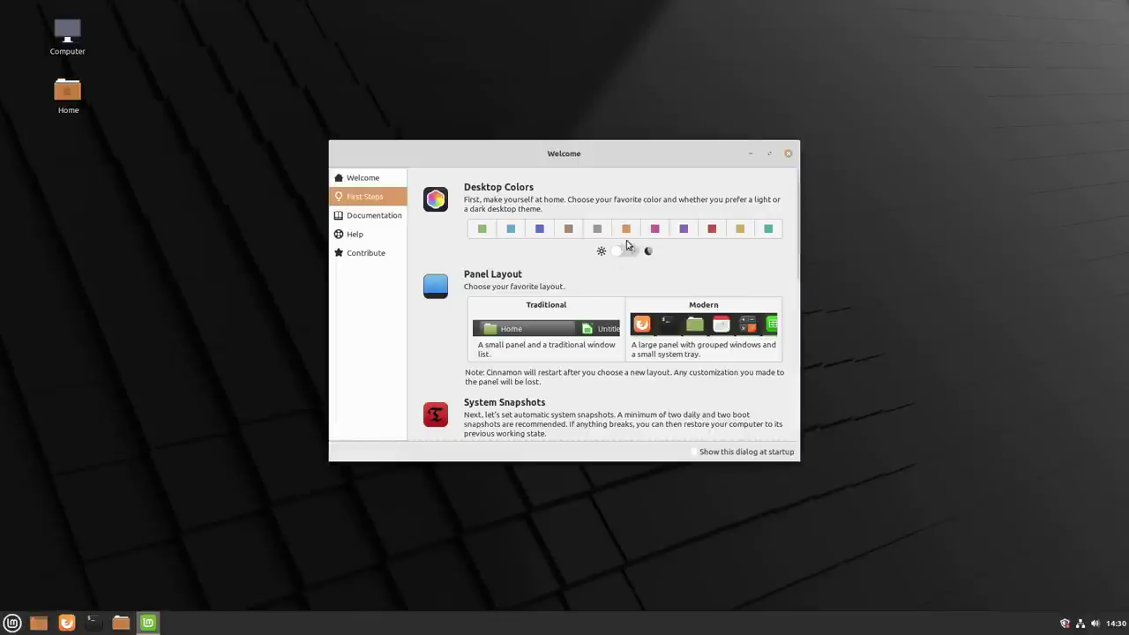
left_click(627, 252)
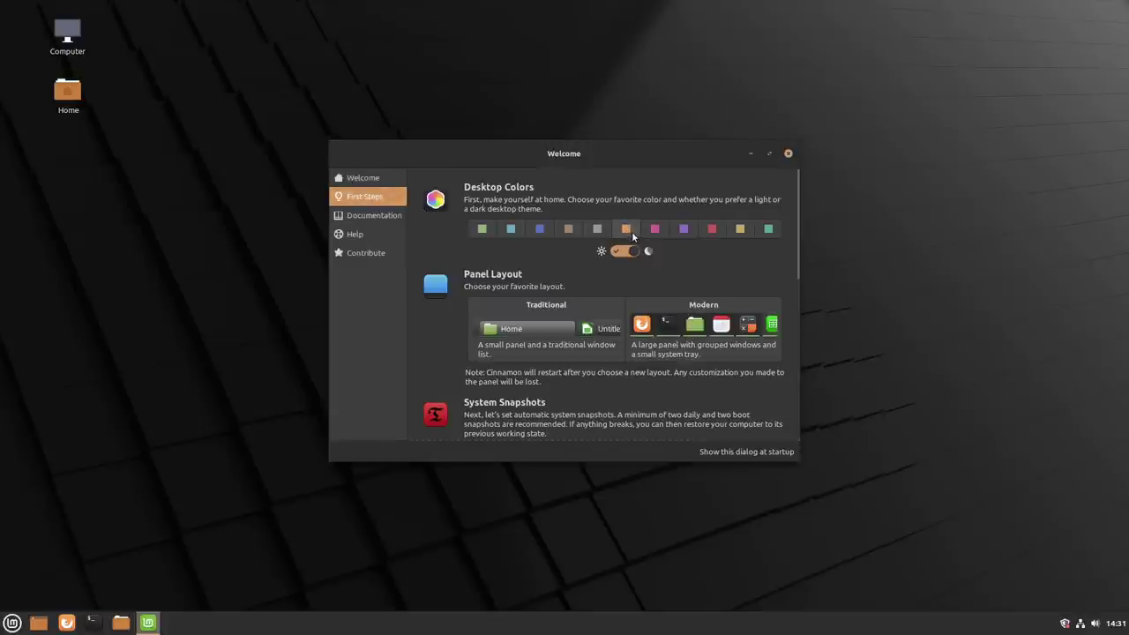
Step: Switch the desktop accent colour to pink
left_click(4, 626)
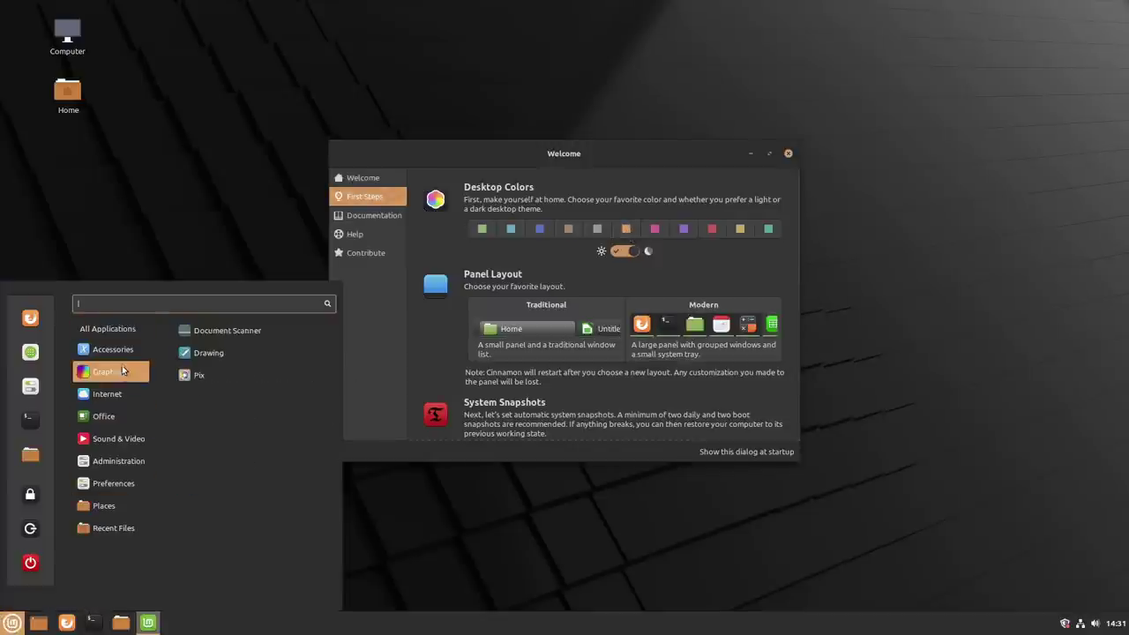
left_click(521, 157)
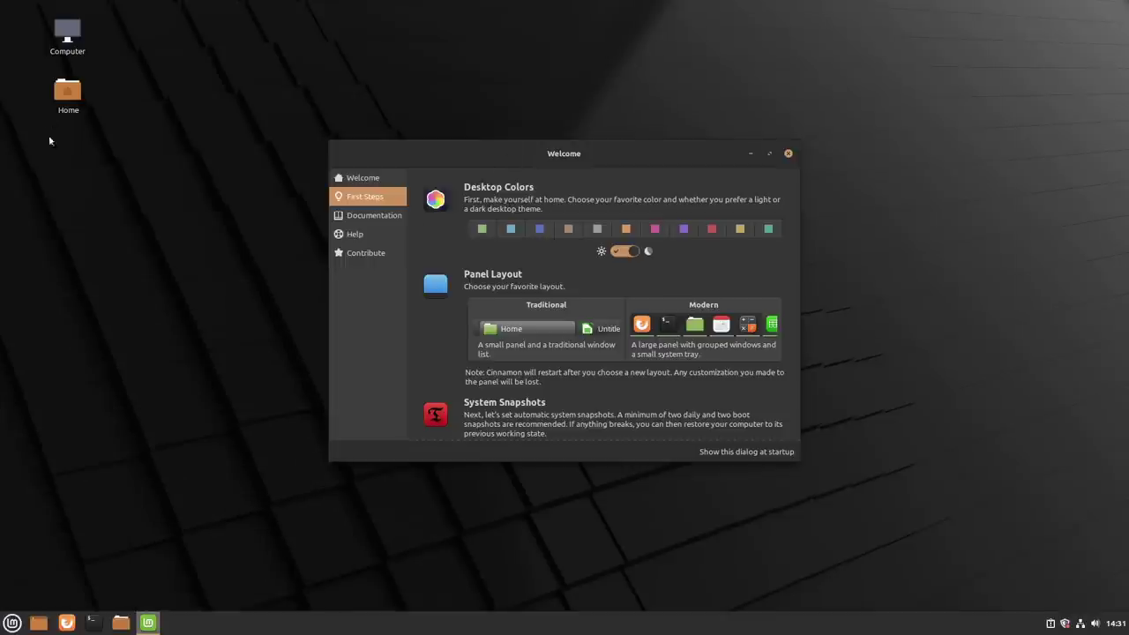
left_click(655, 229)
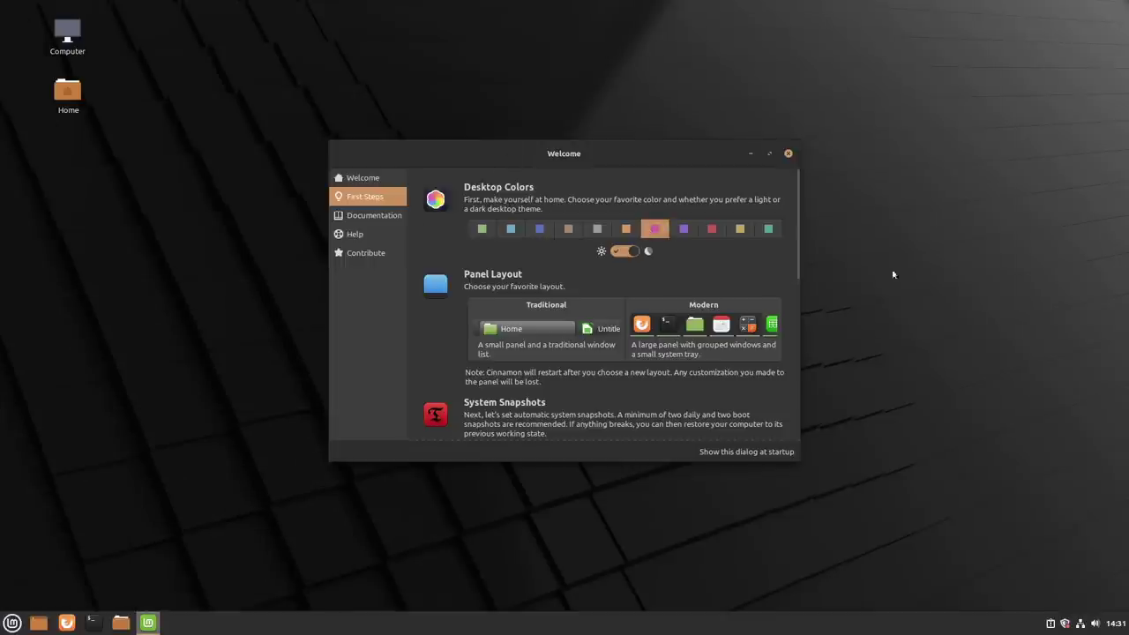
left_click(12, 623)
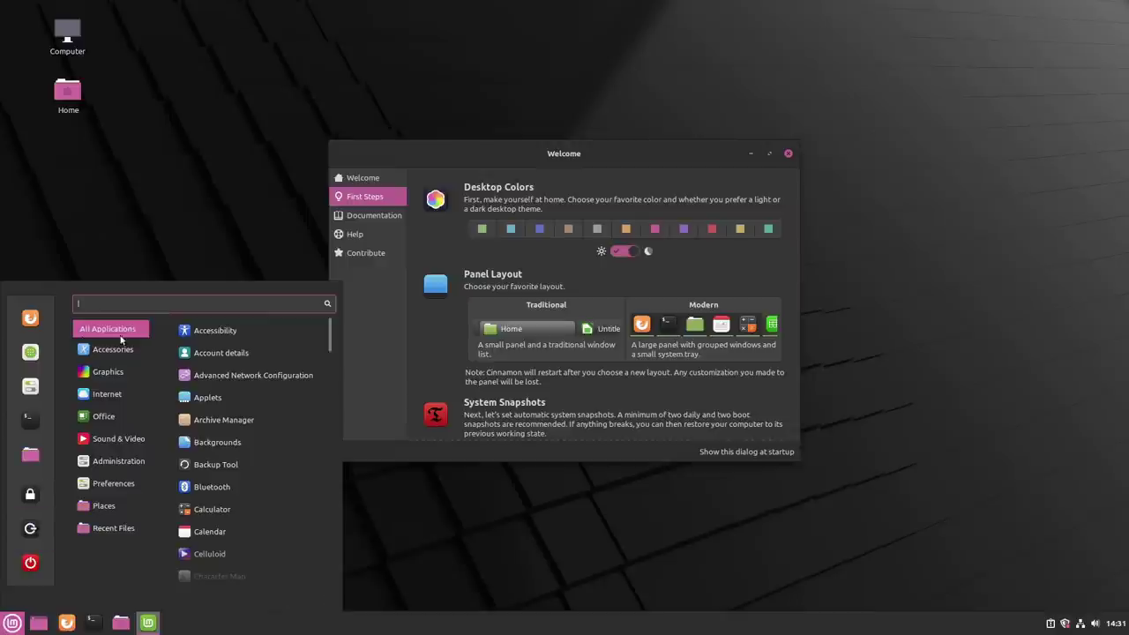
left_click(769, 247)
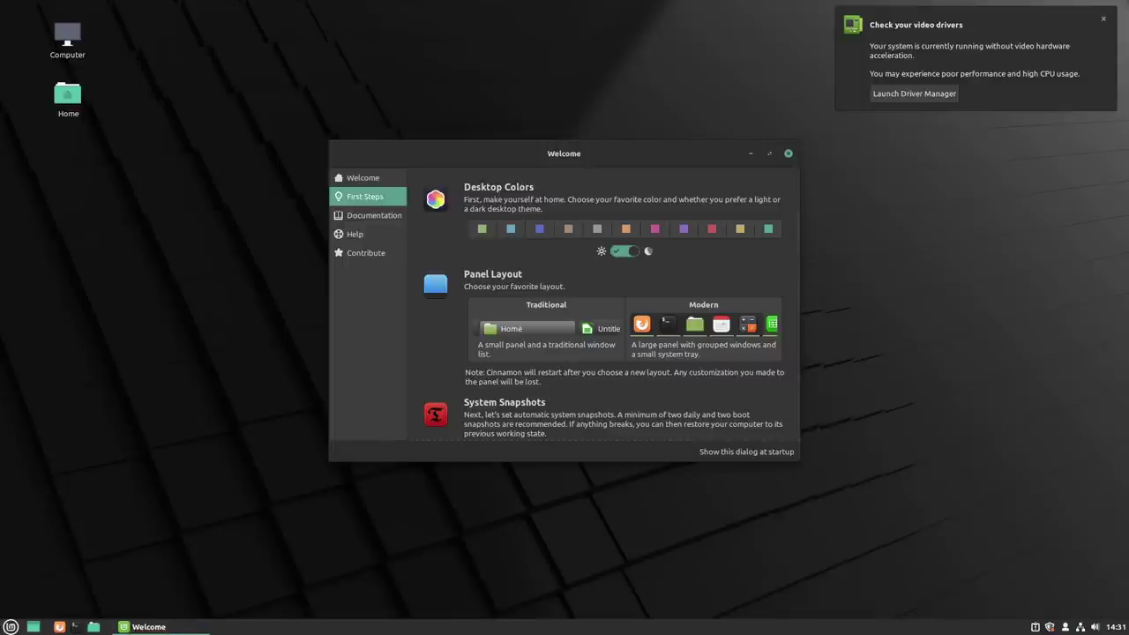
Step: Raise the bottom panel's height above 27 in Panel settings
right_click(470, 629)
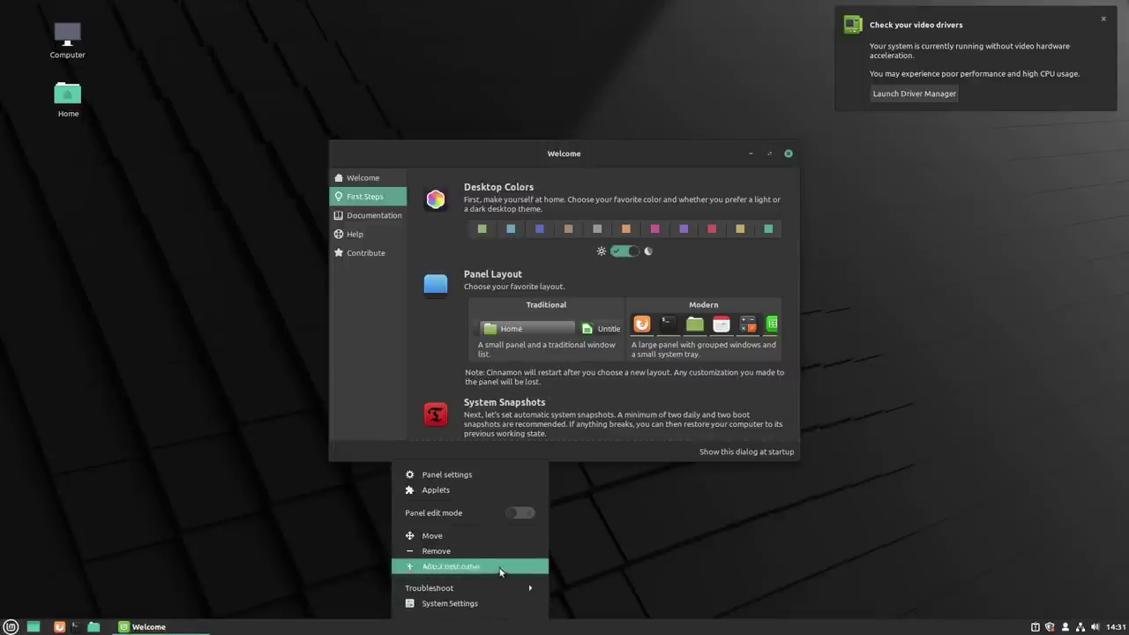
left_click(450, 474)
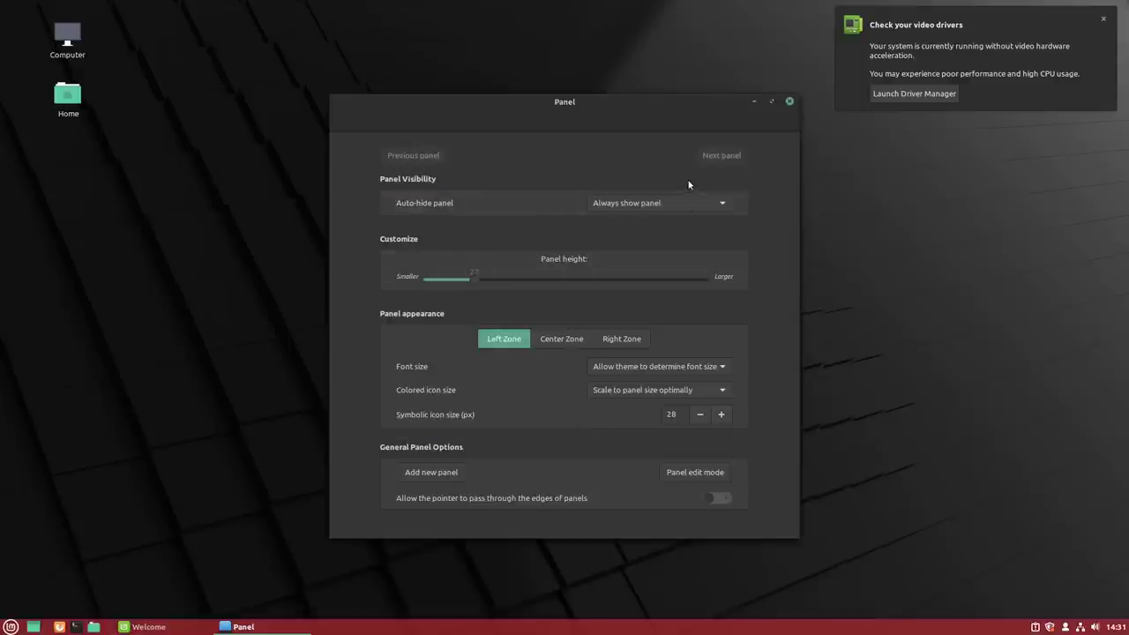
left_click_drag(472, 279, 573, 278)
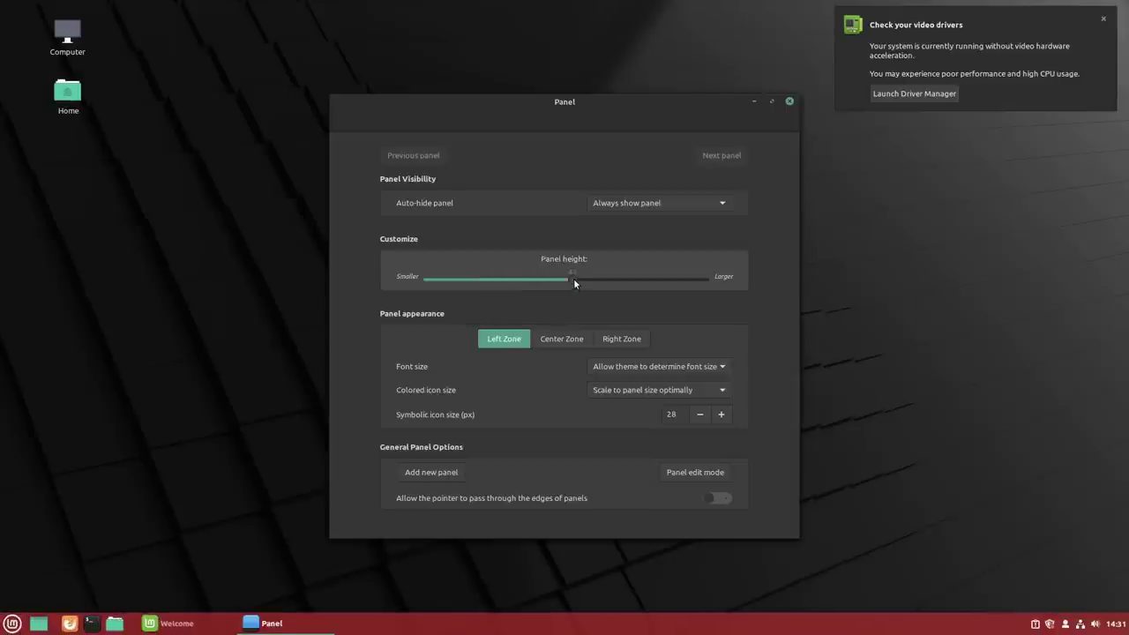
left_click(788, 102)
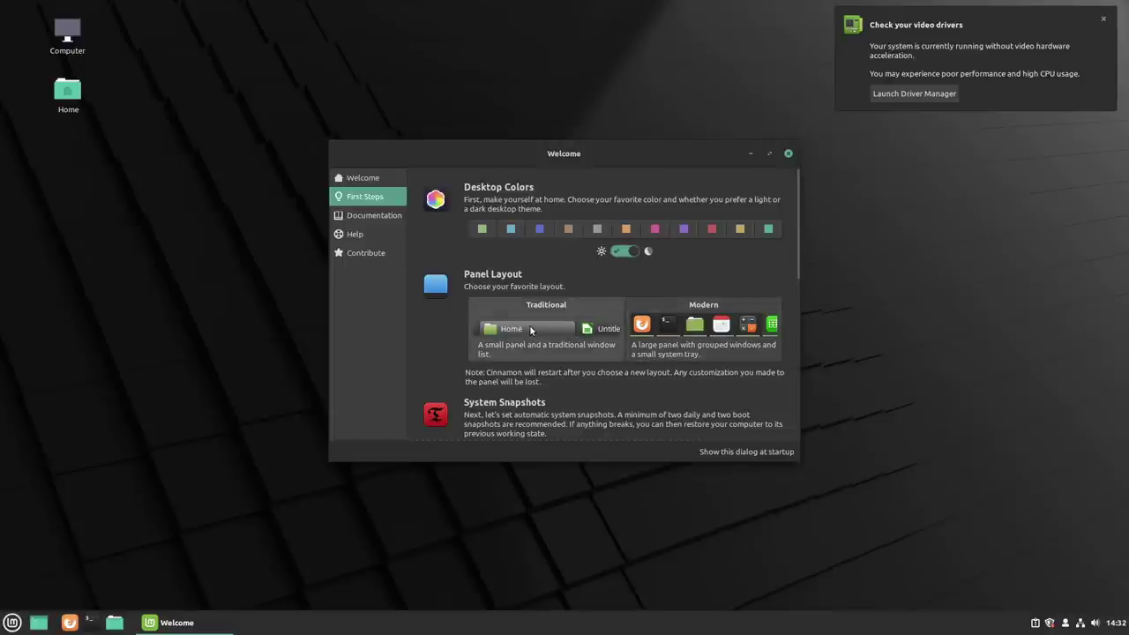
Step: Launch Software Manager from First Steps, dismiss the driver notification, then close Software Manager
scroll(612, 347, "down", 2)
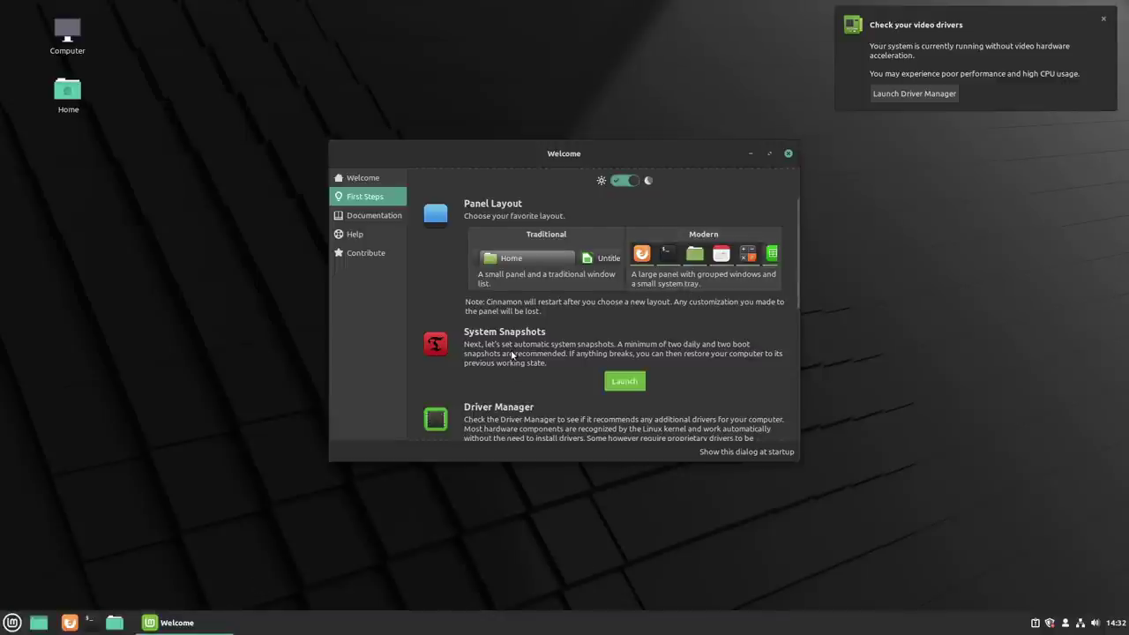
scroll(511, 354, "down", 1)
scroll(510, 304, "down", 1)
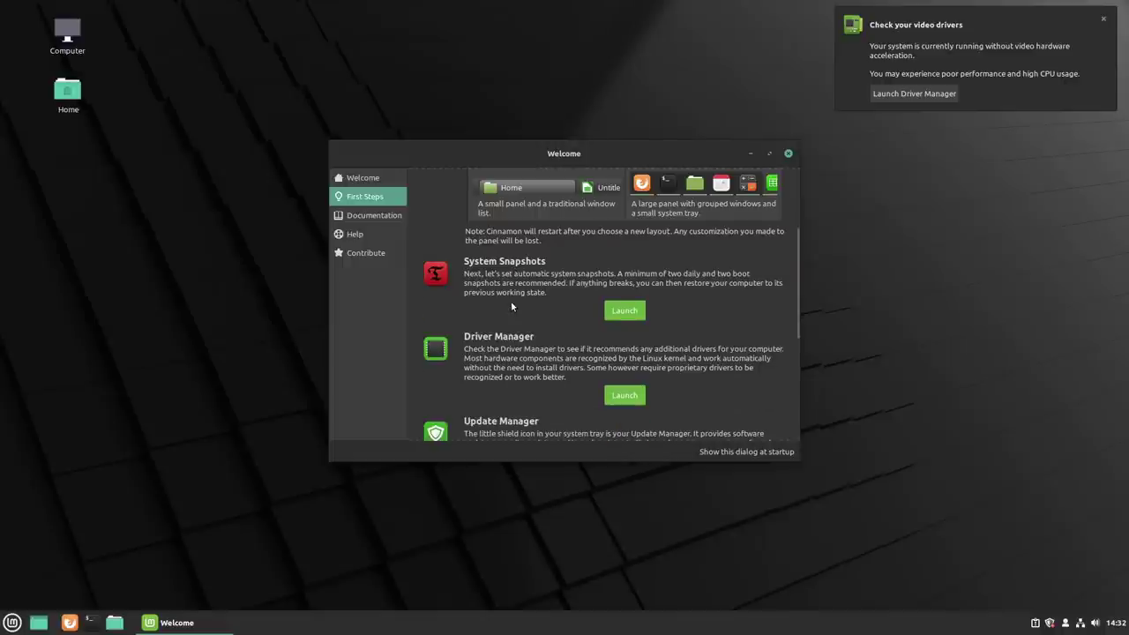
scroll(626, 399, "down", 2)
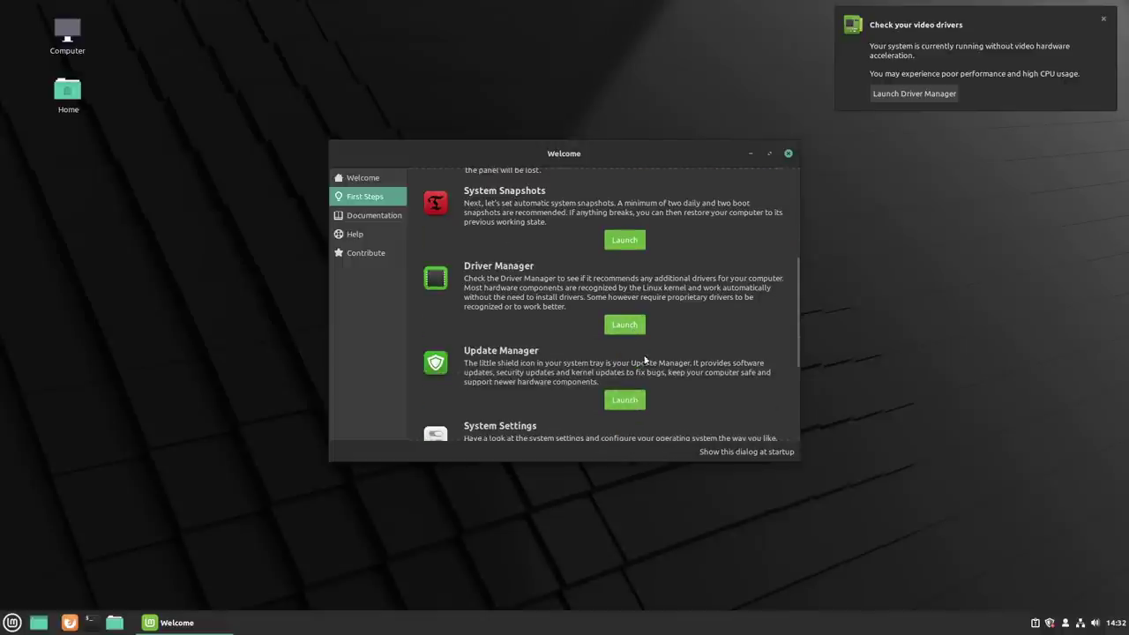
scroll(630, 360, "down", 1)
scroll(624, 368, "down", 1)
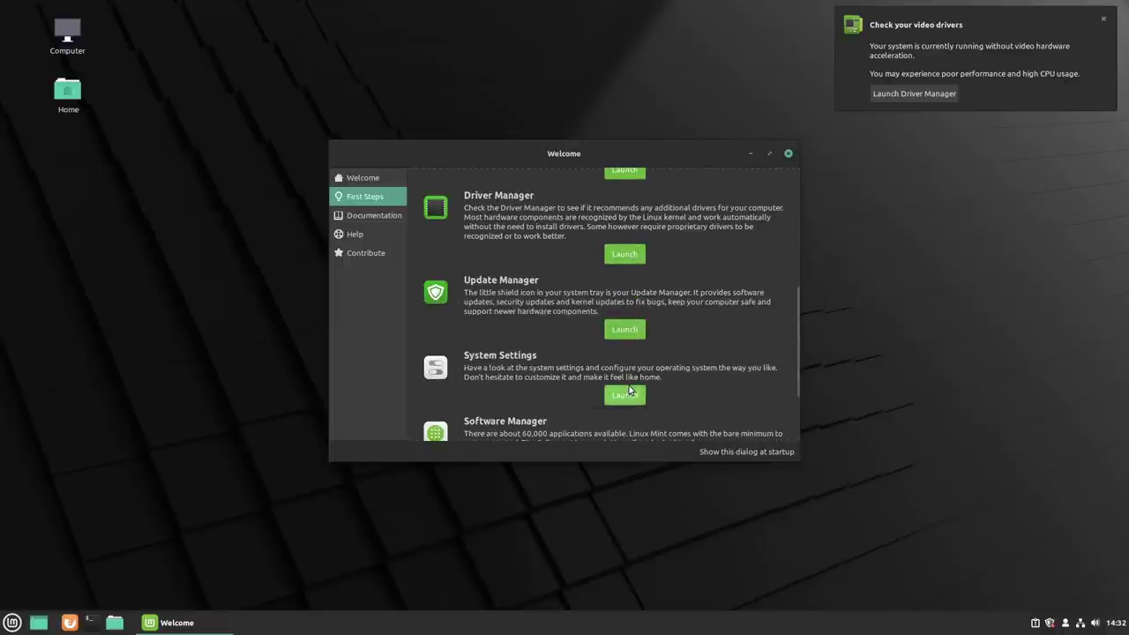
scroll(626, 392, "down", 2)
scroll(625, 386, "down", 1)
left_click(624, 362)
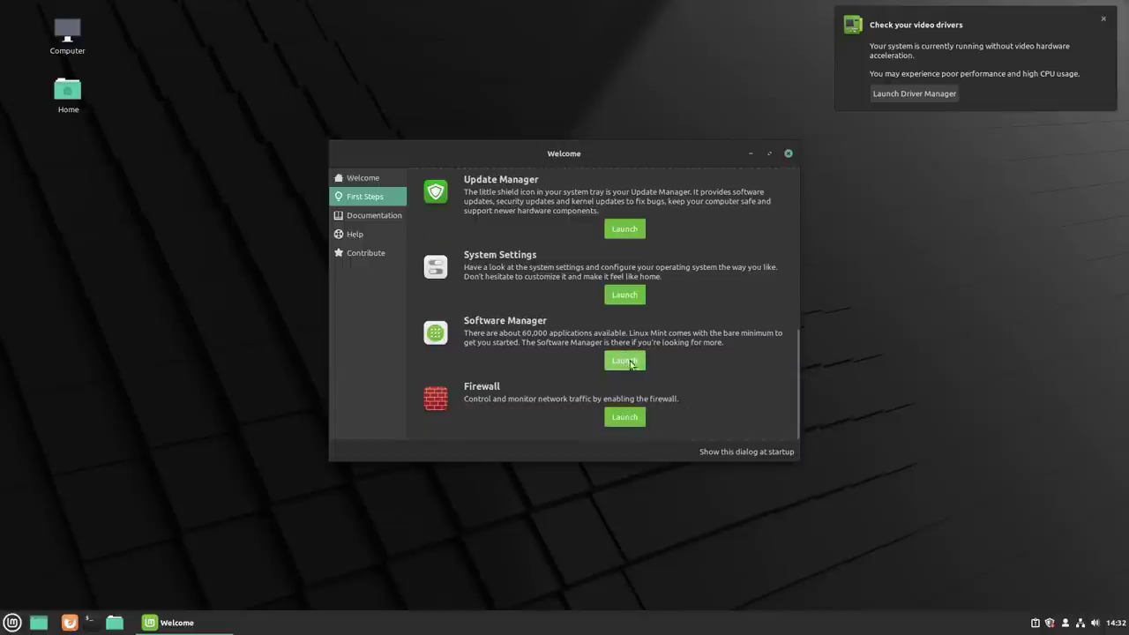
left_click(1103, 18)
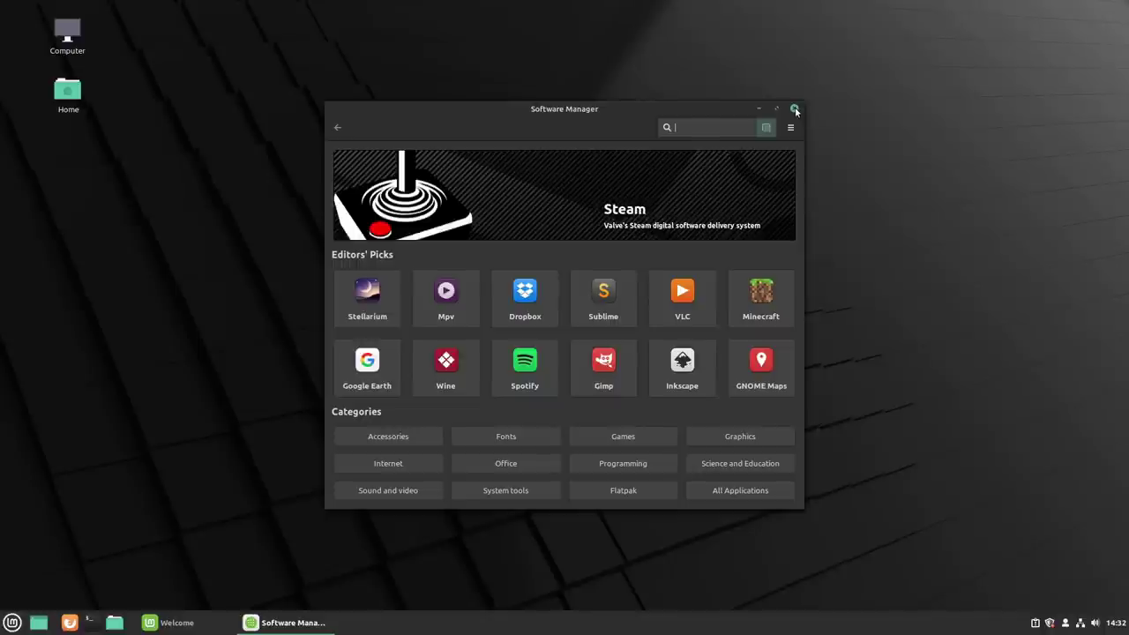
left_click(795, 109)
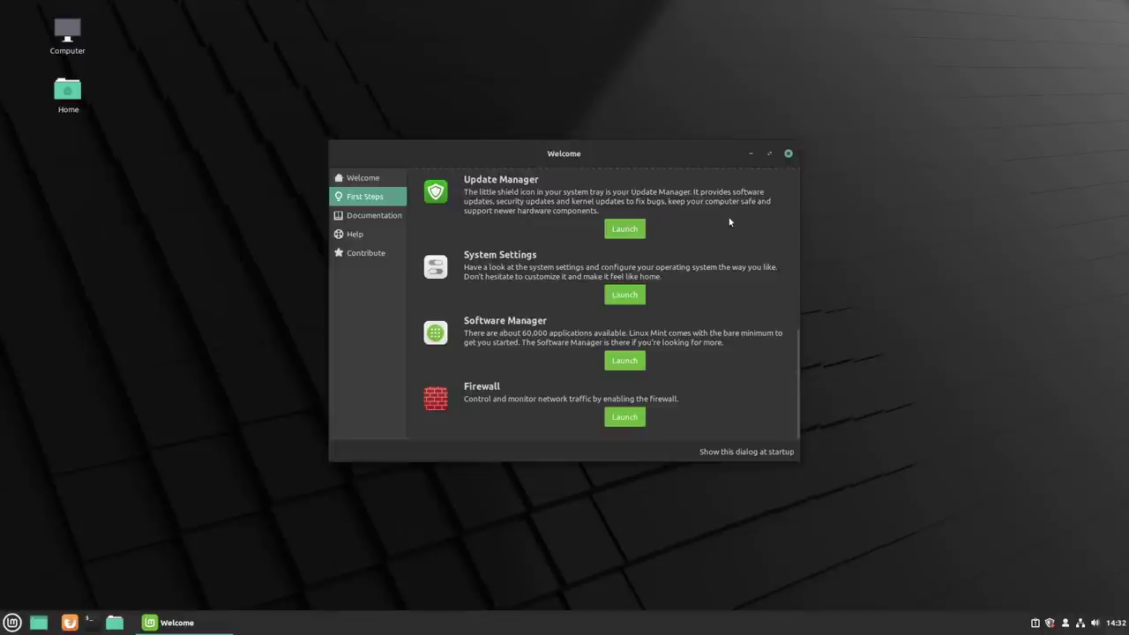
Step: Open Update Manager from the tray and choose to install its new version
scroll(726, 264, "up", 10)
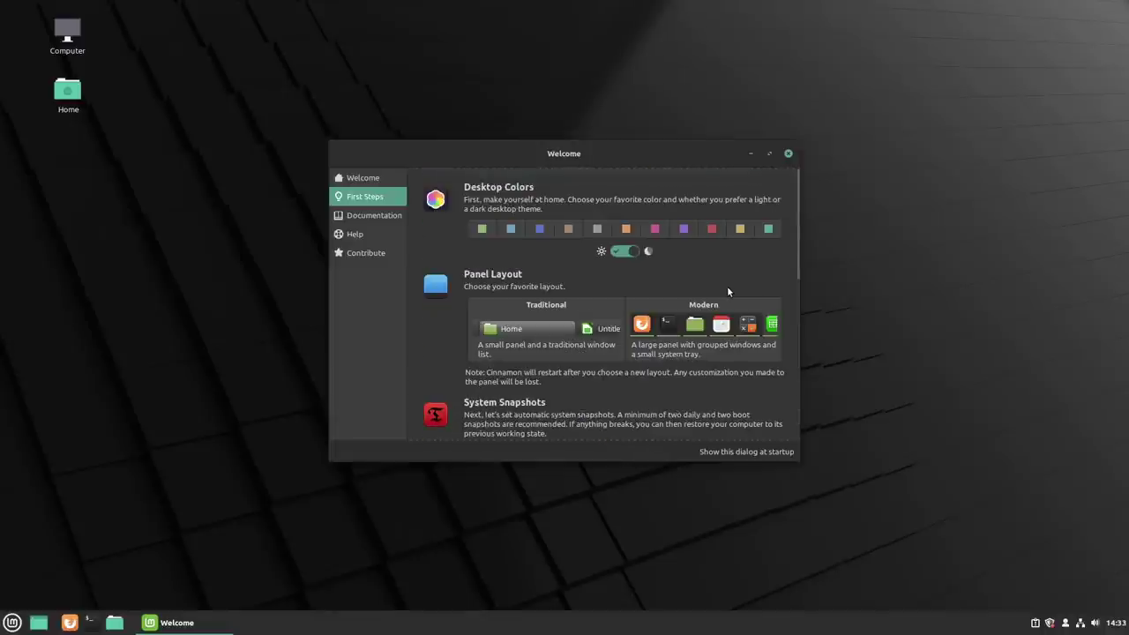
scroll(728, 292, "down", 6)
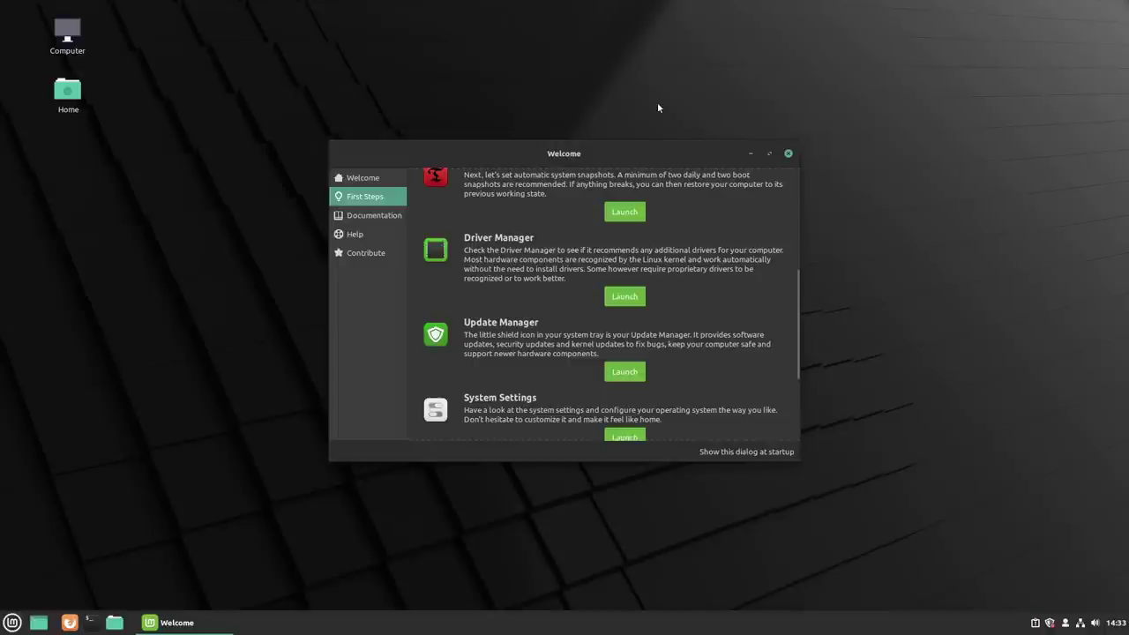
left_click_drag(647, 165, 543, 148)
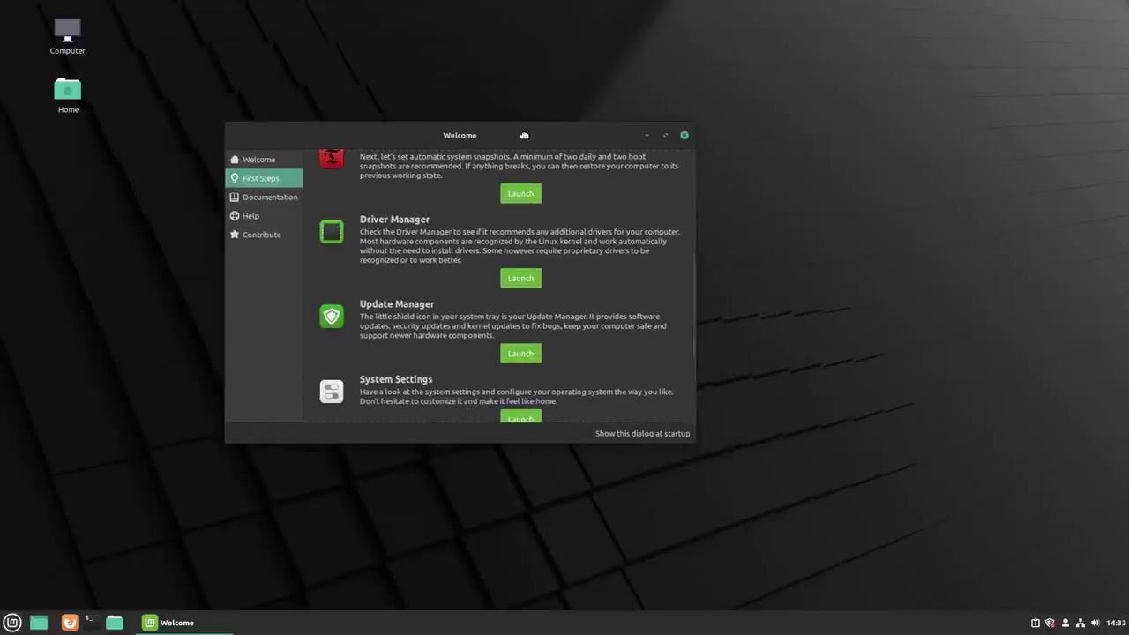
left_click(1050, 622)
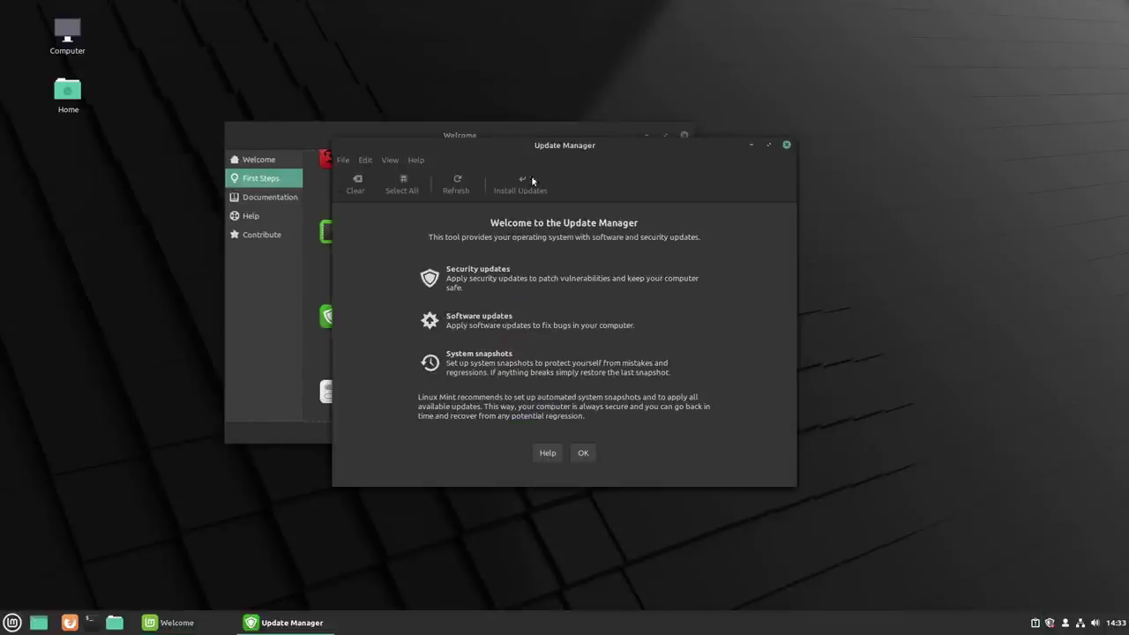
left_click(583, 454)
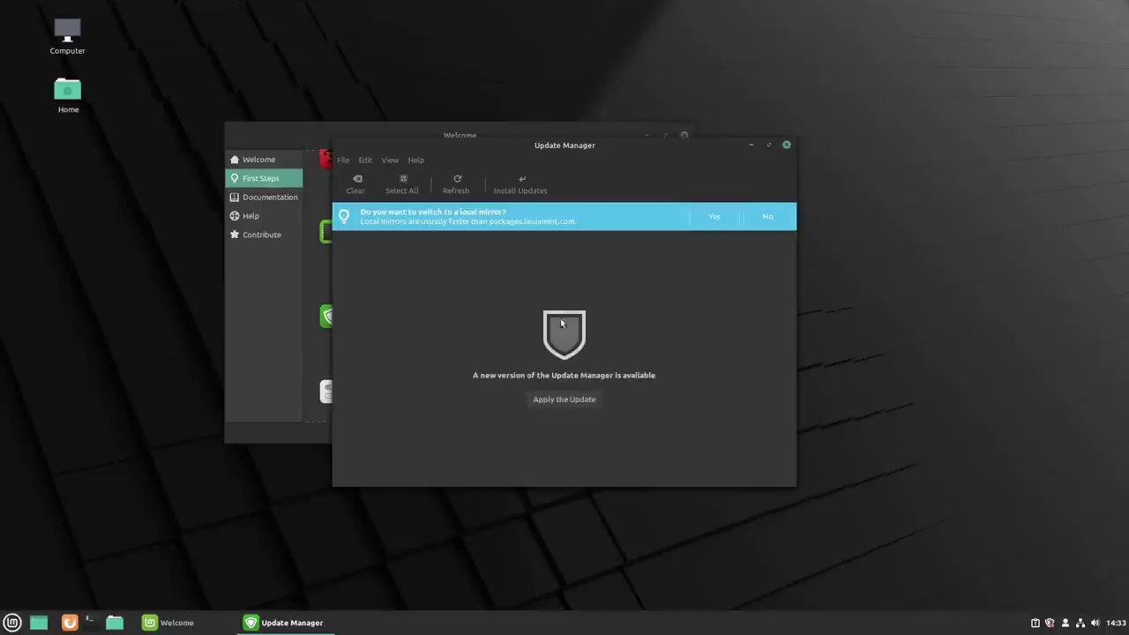
left_click(565, 399)
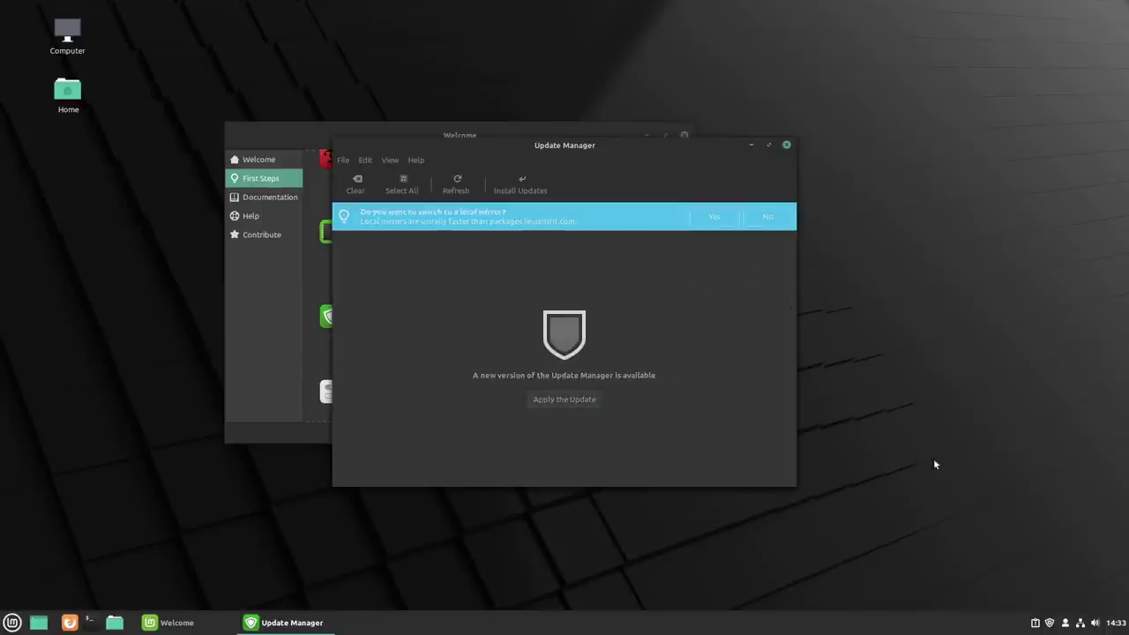
Step: Authorise the update with the administrator password, then open System Reports
type("•••")
key("Return")
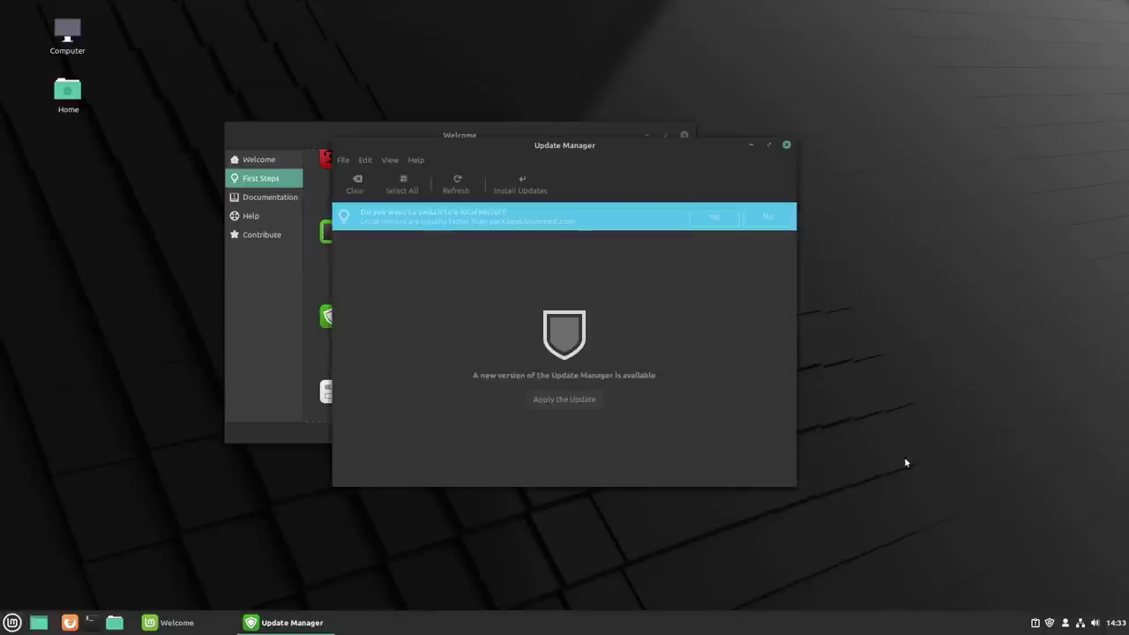
left_click(1034, 623)
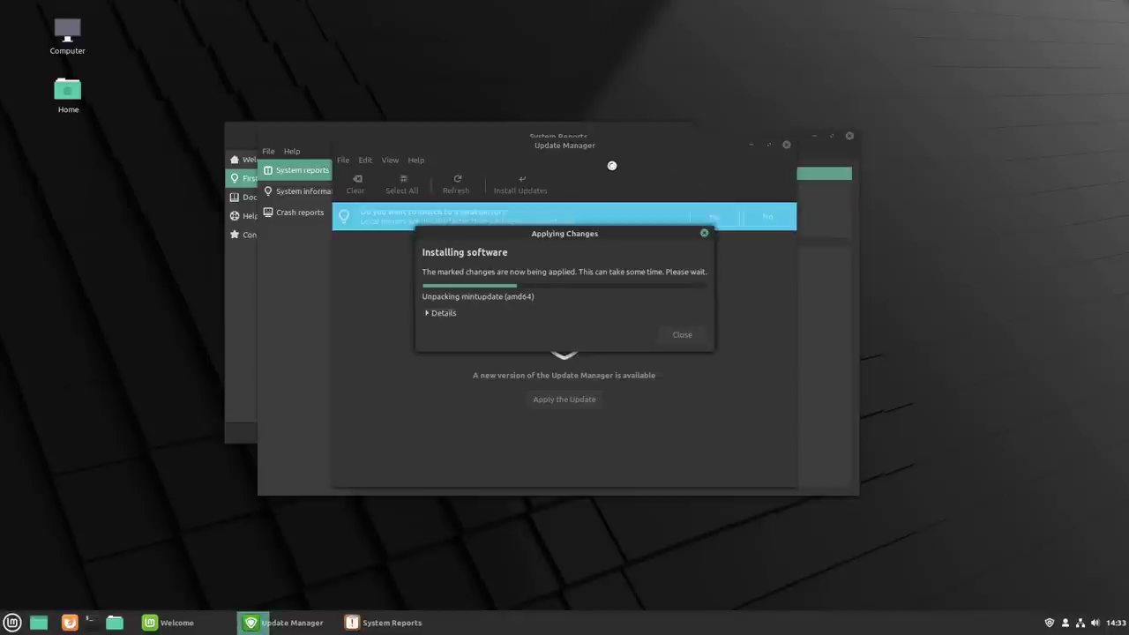
Step: Ignore the Install language packs and system restore utility reports
left_click_drag(619, 137, 1019, 160)
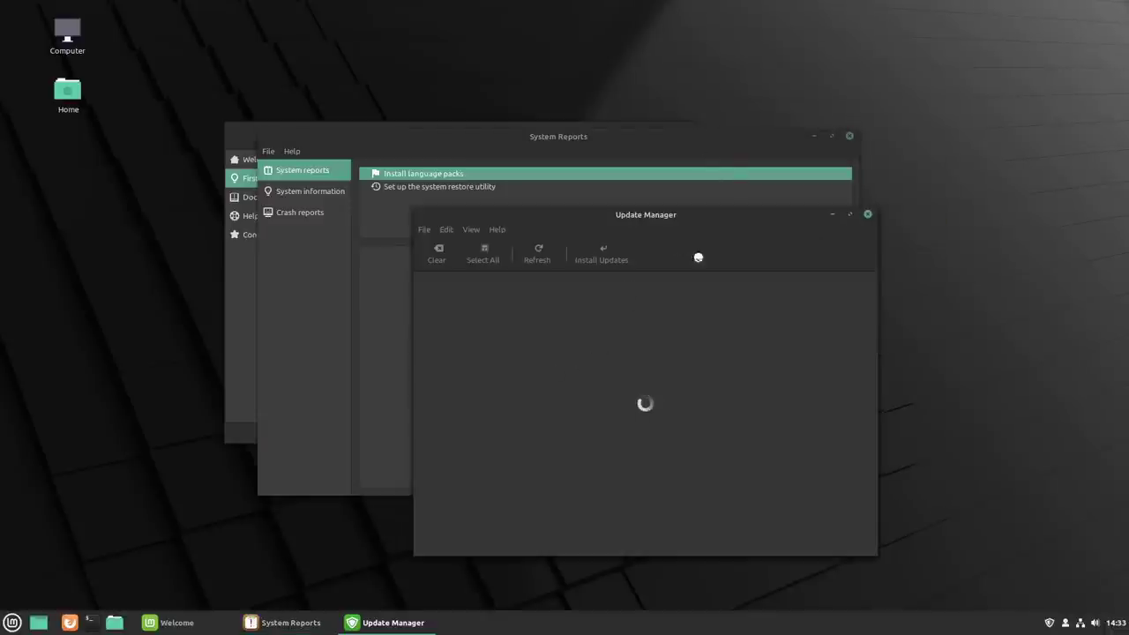
left_click(661, 143)
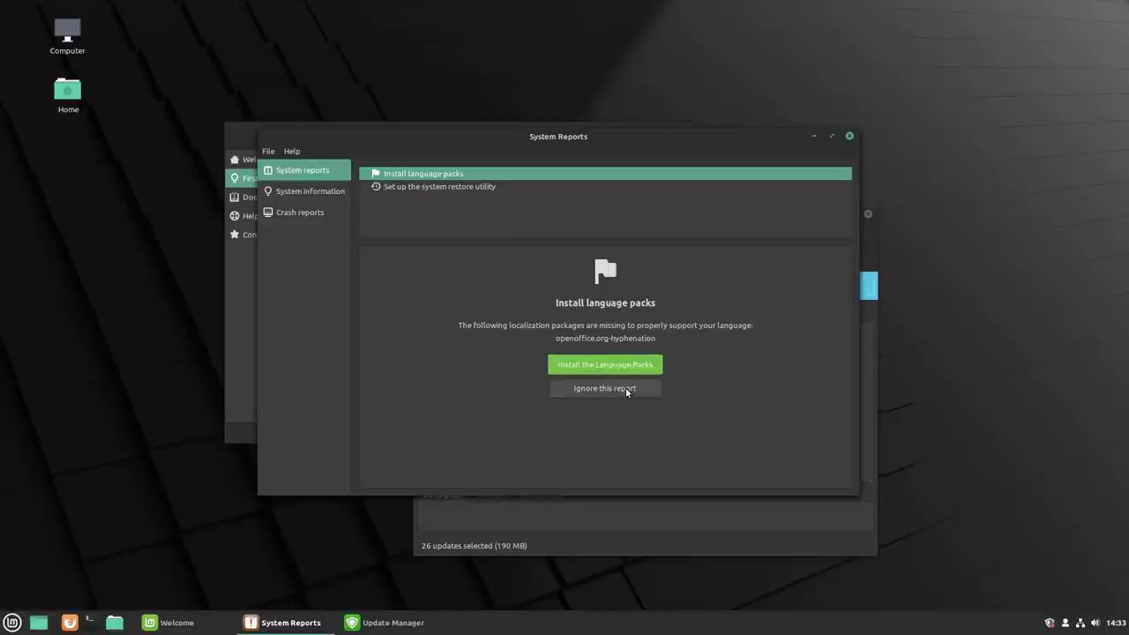
left_click(609, 388)
left_click(617, 356)
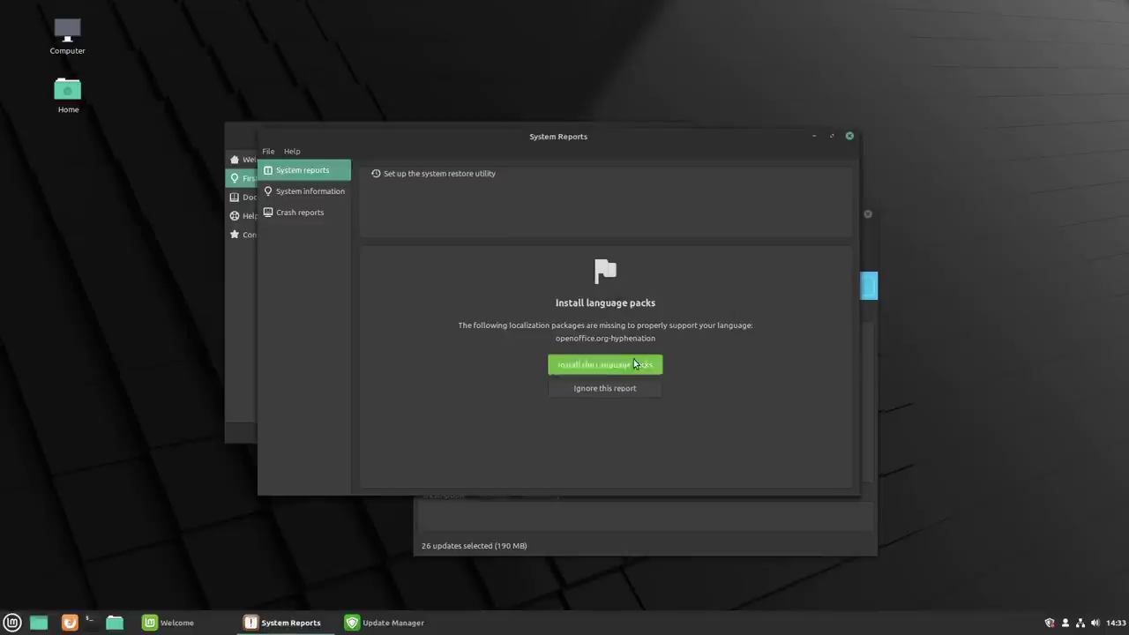
left_click(441, 174)
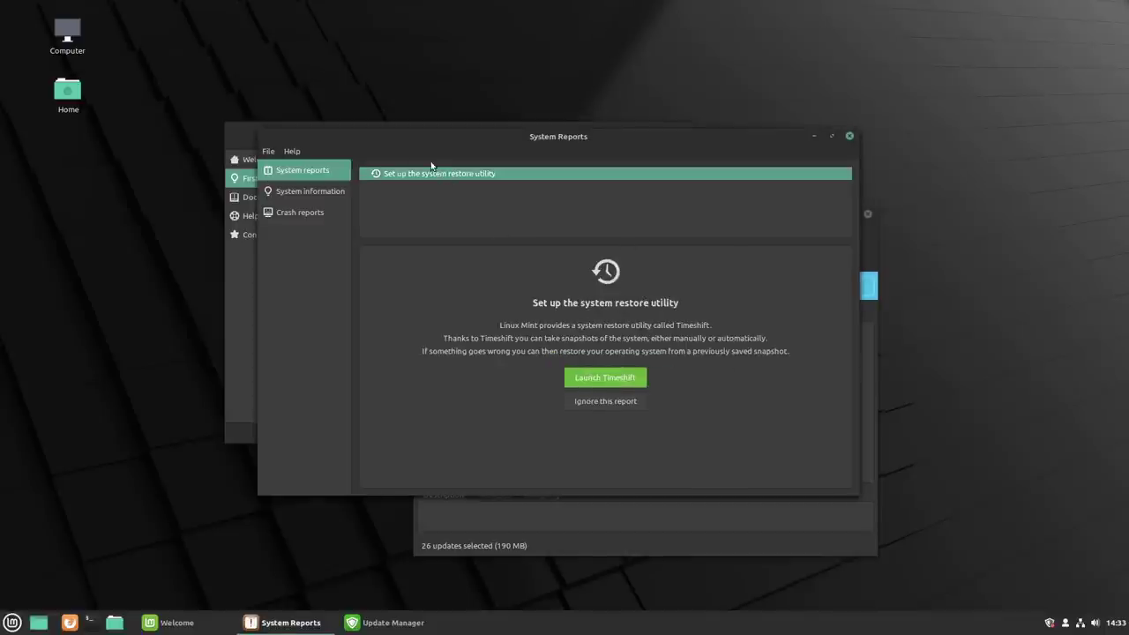
left_click(619, 401)
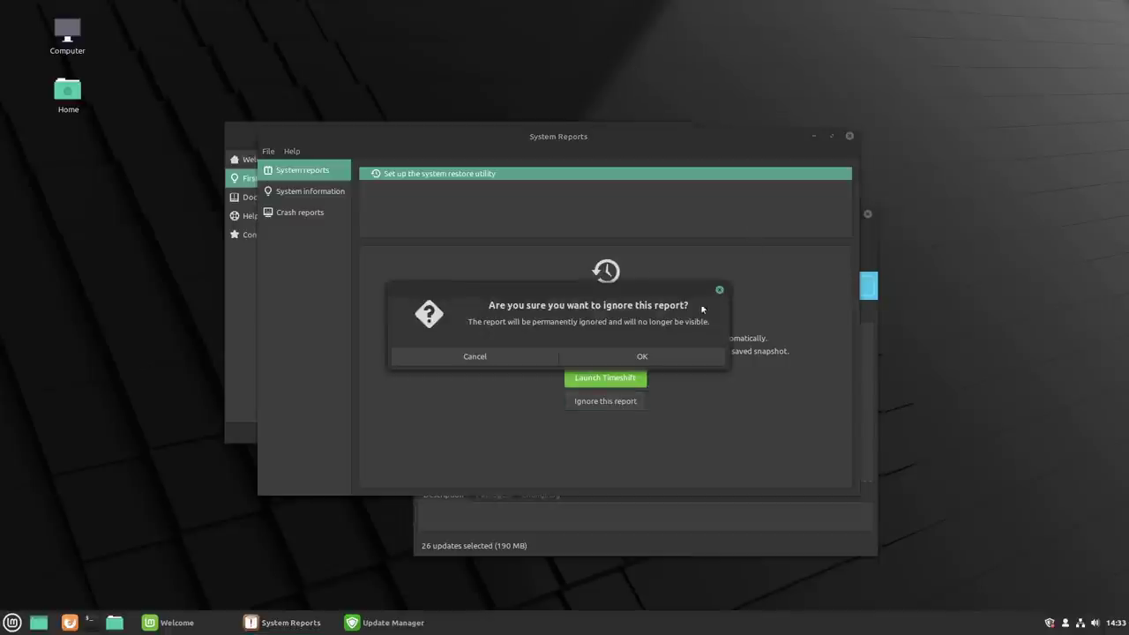
left_click(694, 350)
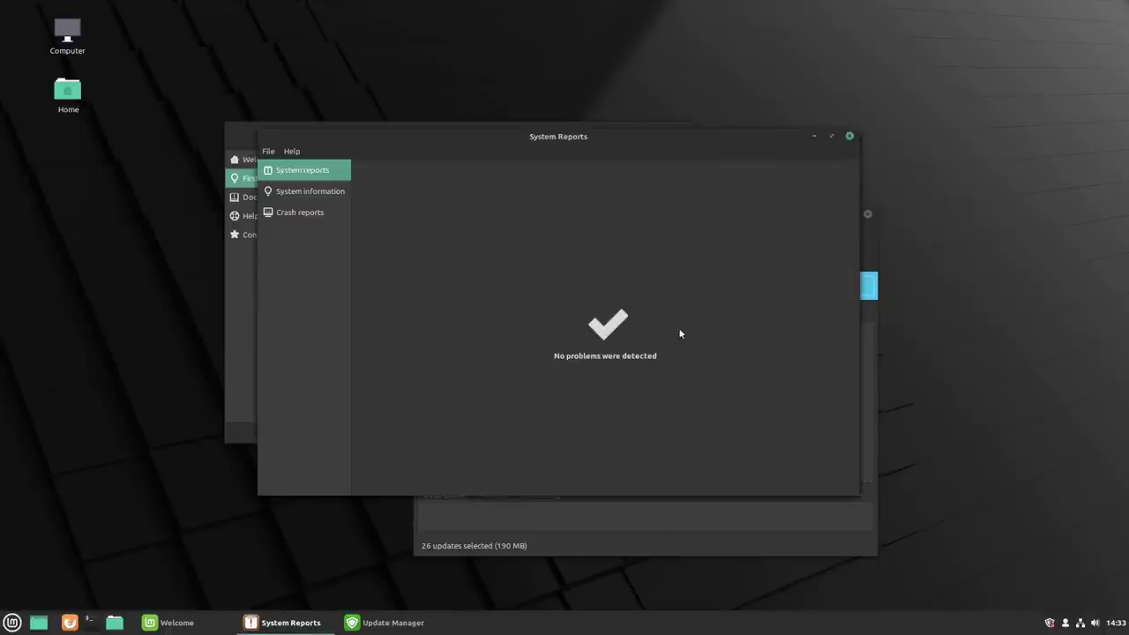
Step: Close System Reports, Update Manager and the Welcome window
left_click(849, 136)
scroll(749, 424, "down", 10)
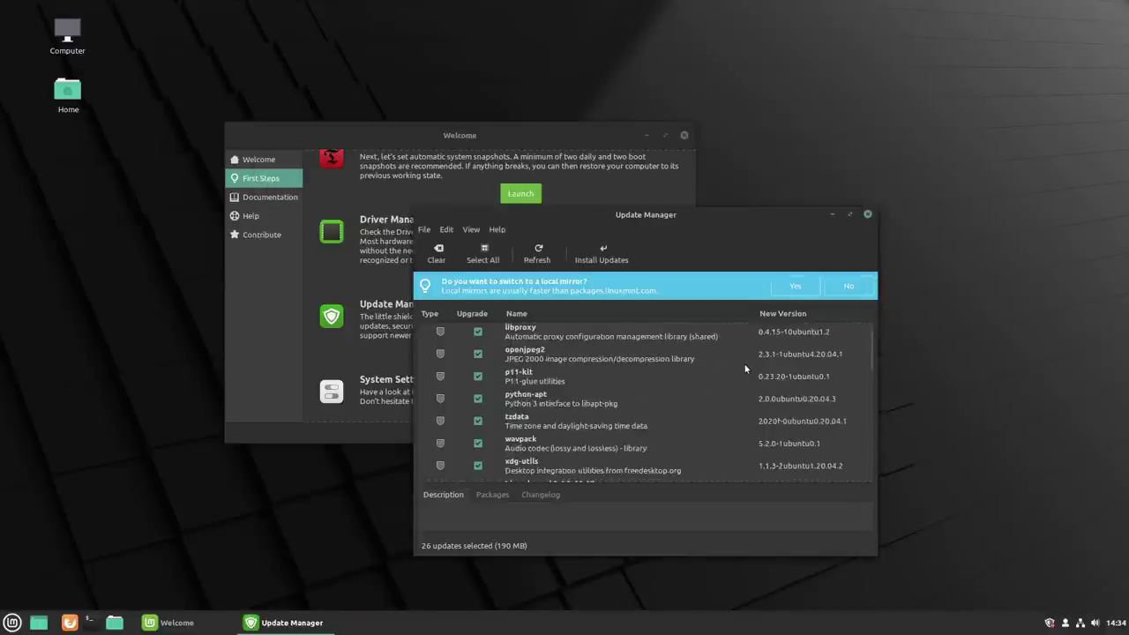
scroll(747, 429, "up", 10)
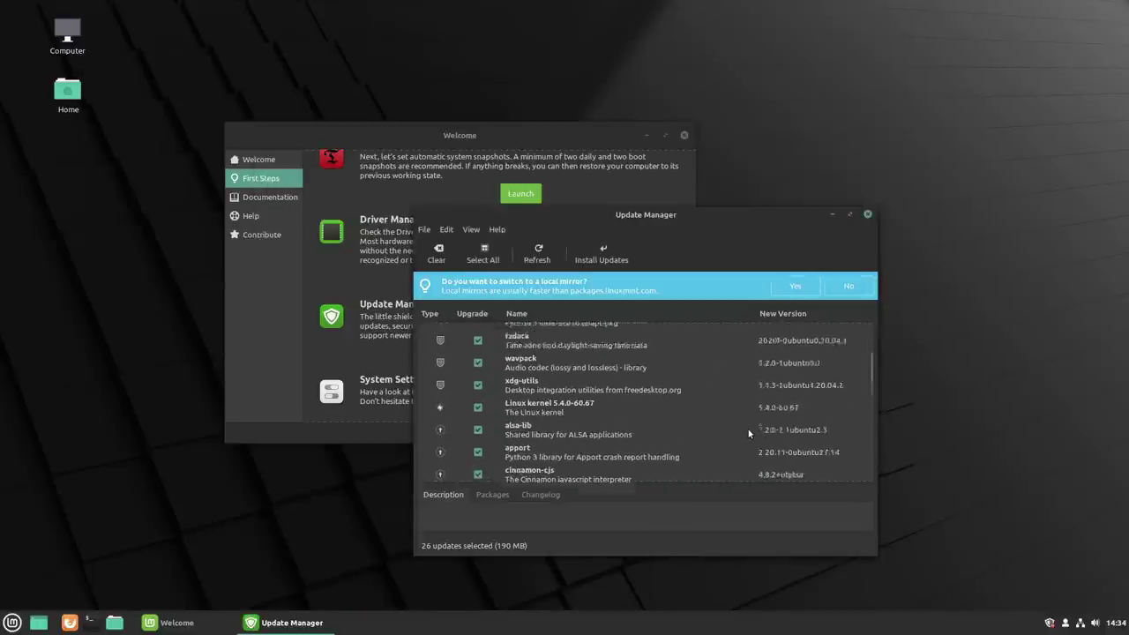
left_click(868, 215)
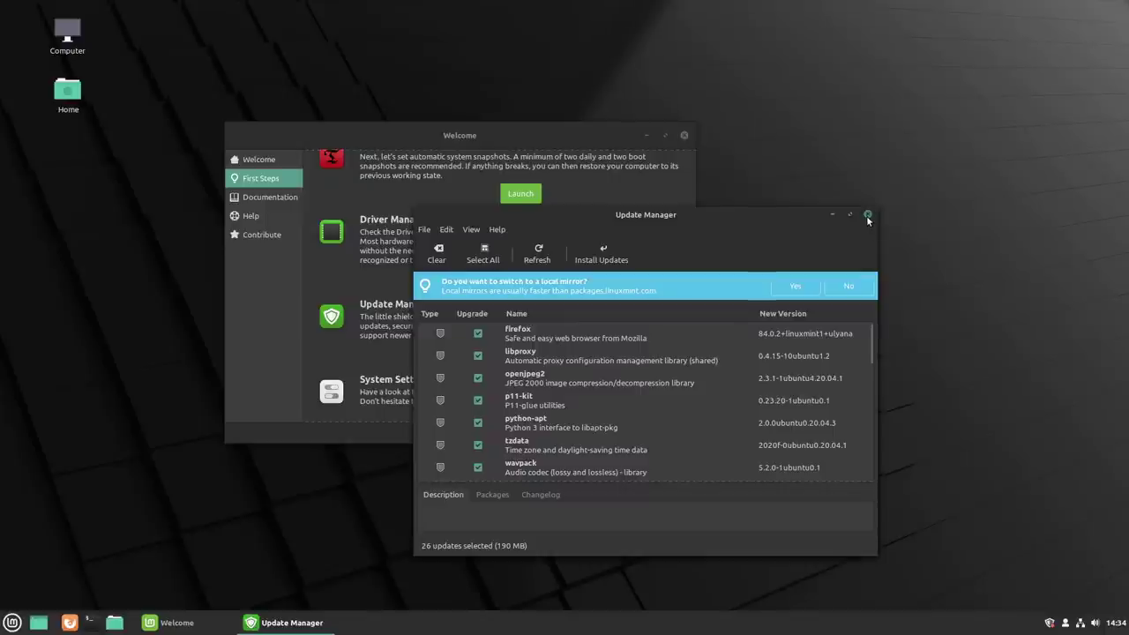
left_click(683, 135)
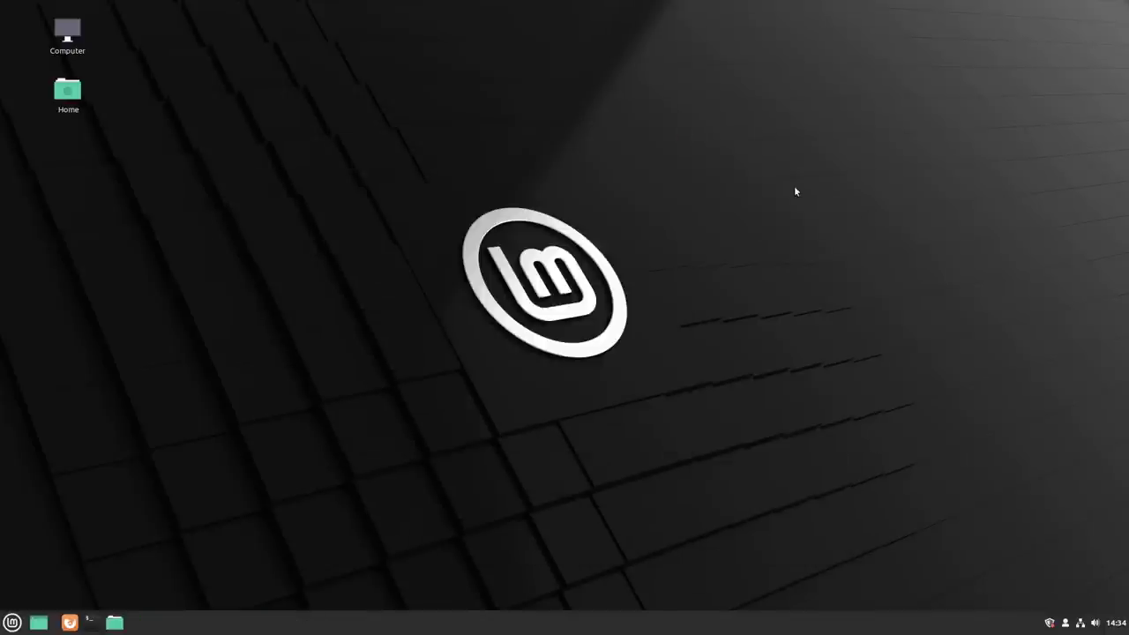
Step: Open the application menu and browse Graphics, Accessories, Administration and Preferences, ending on Graphics
left_click(14, 623)
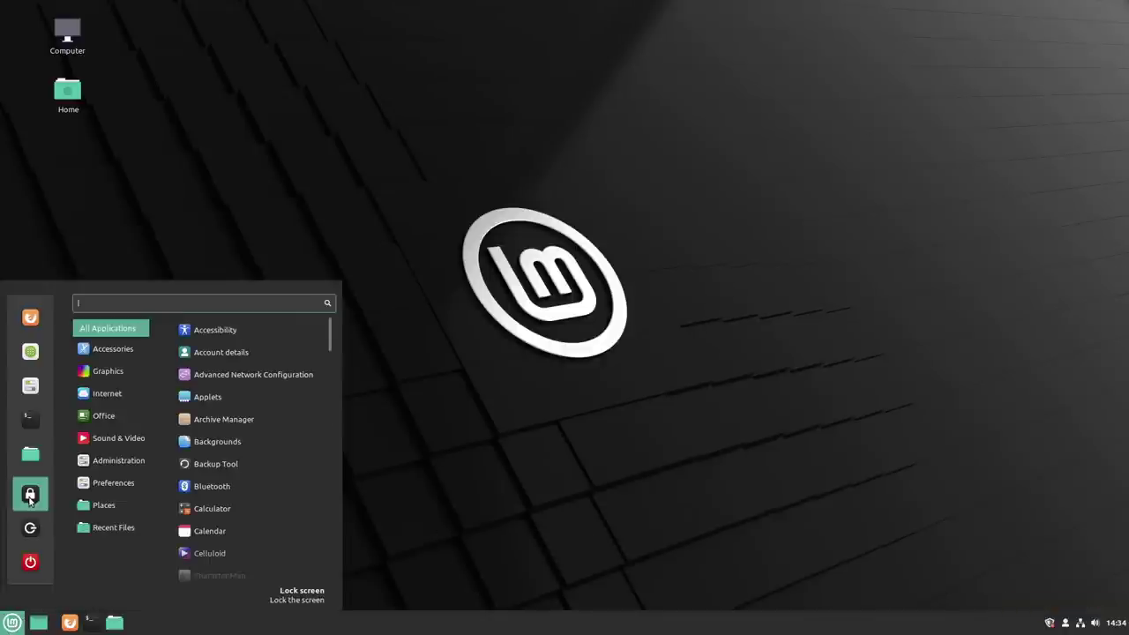
mouse_move(83, 371)
mouse_move(137, 355)
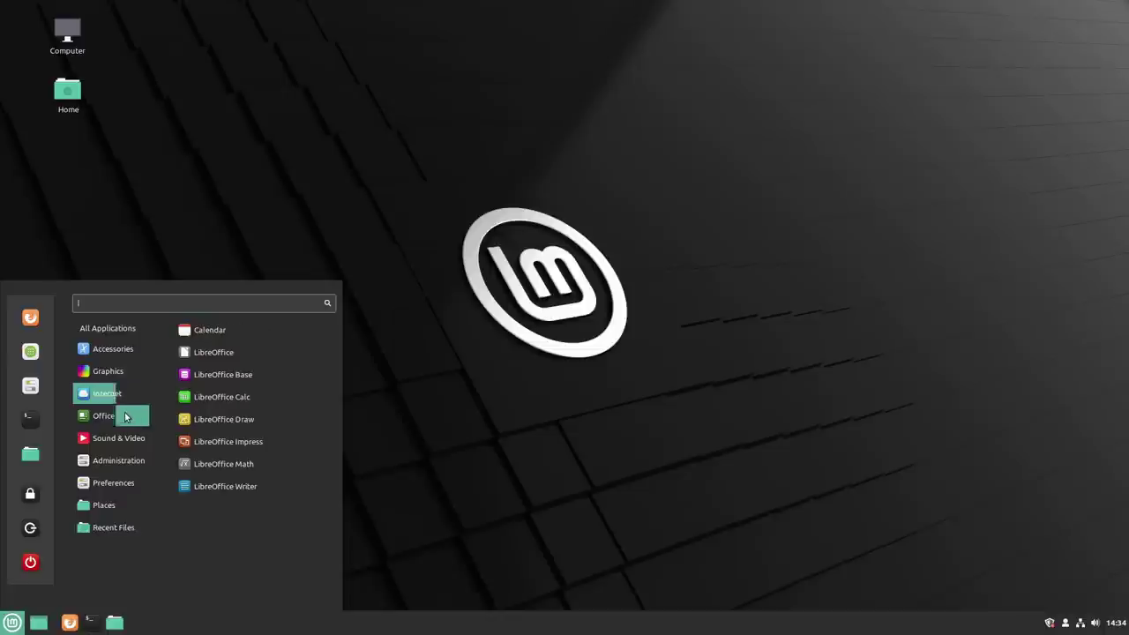
mouse_move(131, 465)
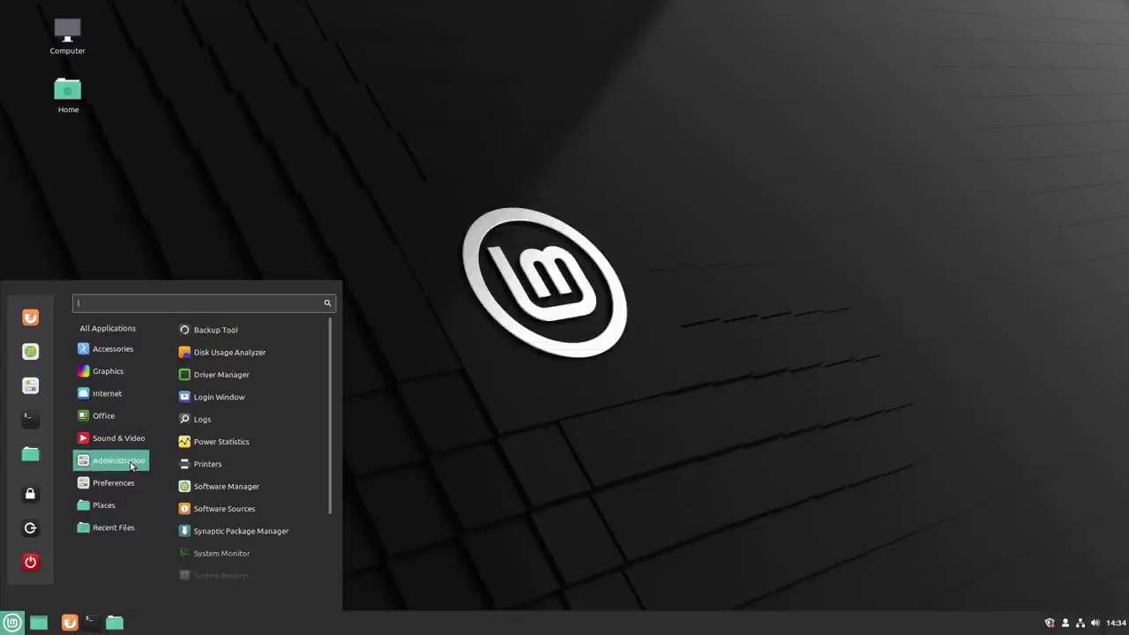
mouse_move(120, 486)
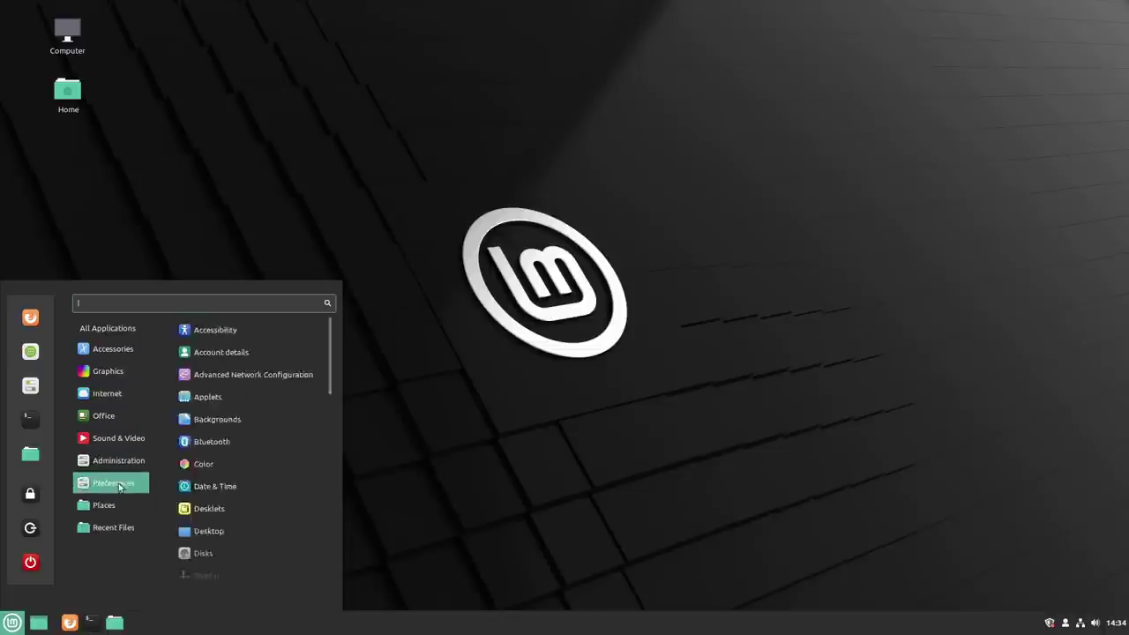
mouse_move(121, 377)
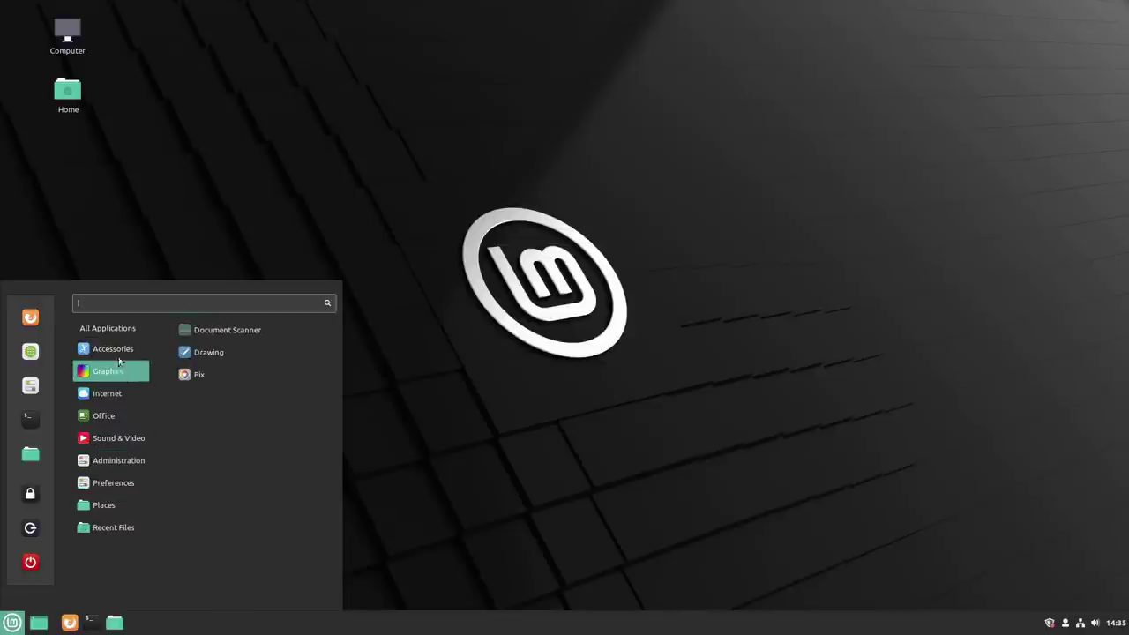
Step: Scroll the Accessories apps, show Redshift's context options, then dismiss the menu
scroll(254, 394, "down", 3)
scroll(274, 565, "up", 3)
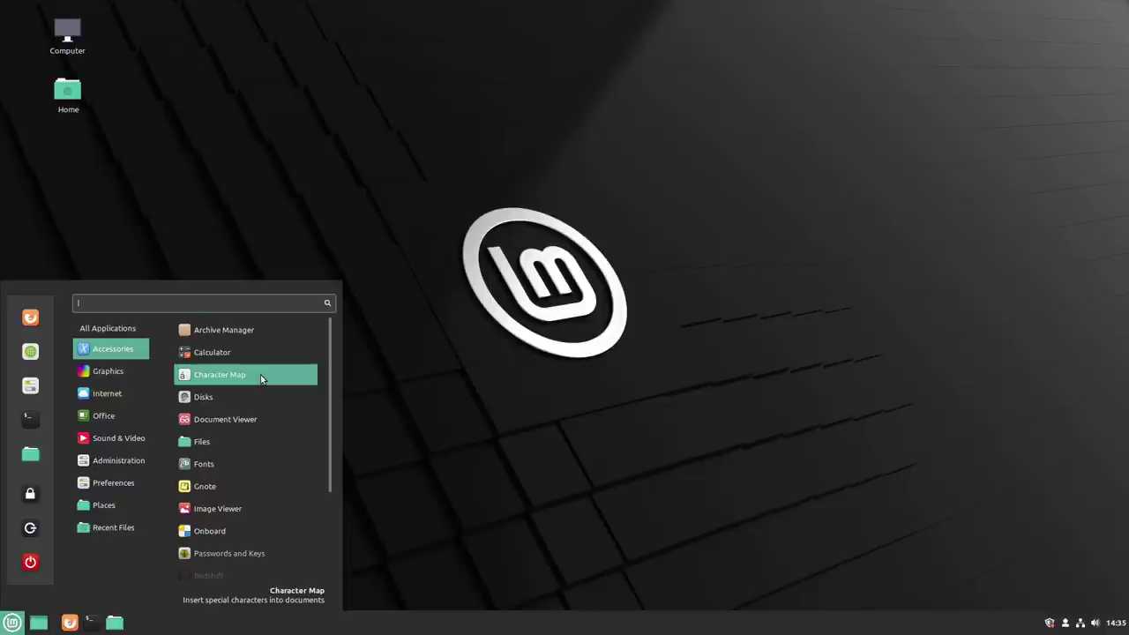
scroll(285, 471, "down", 3)
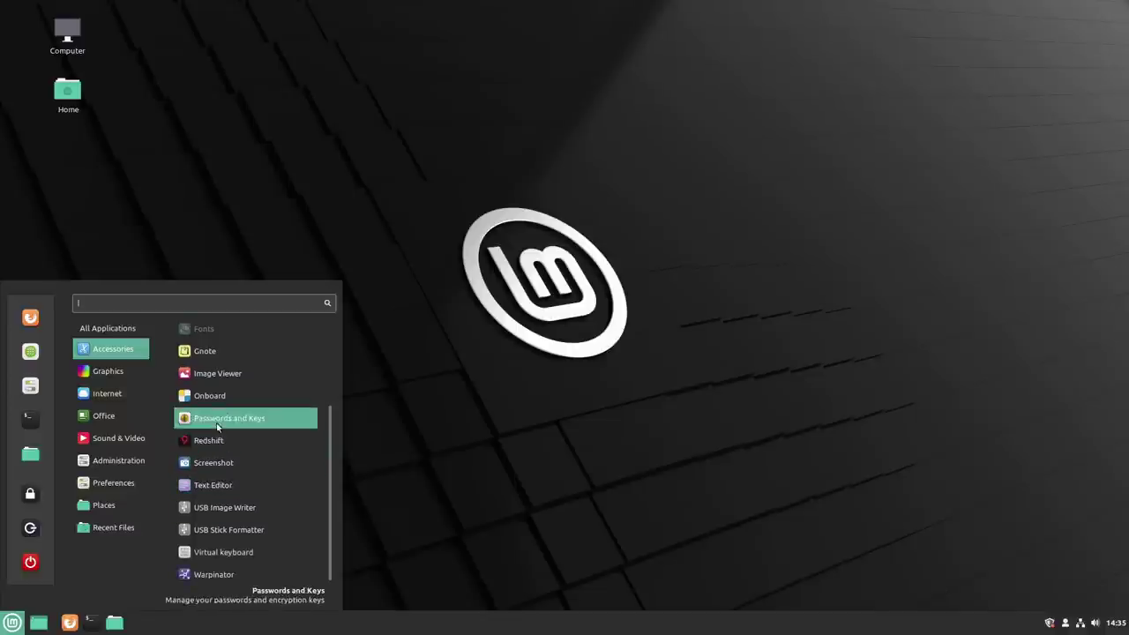
right_click(221, 438)
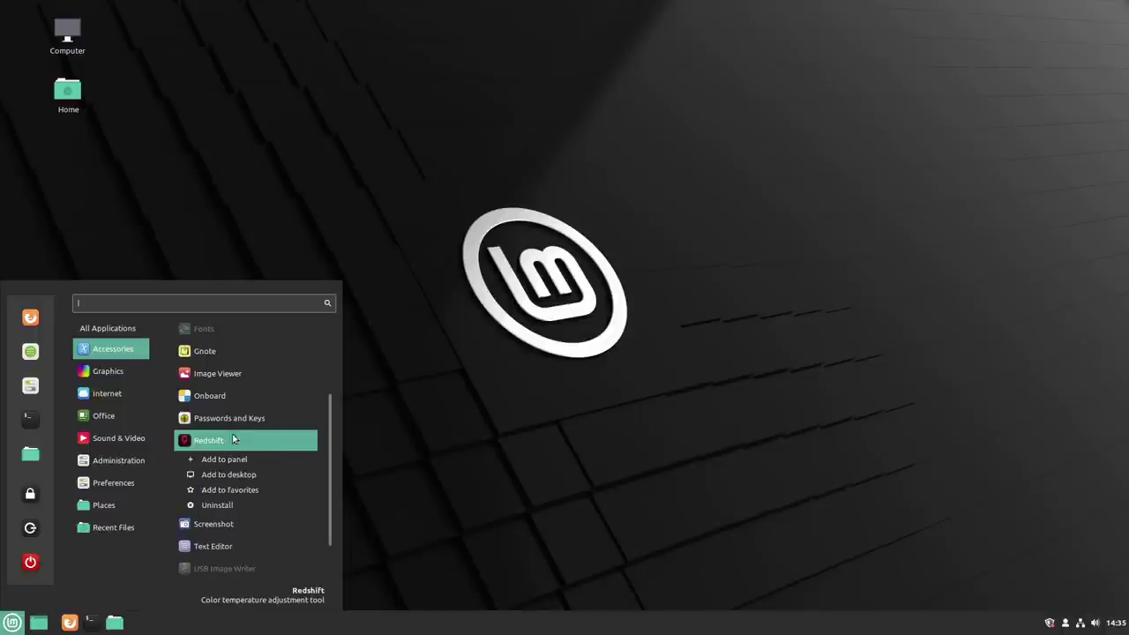
left_click(485, 391)
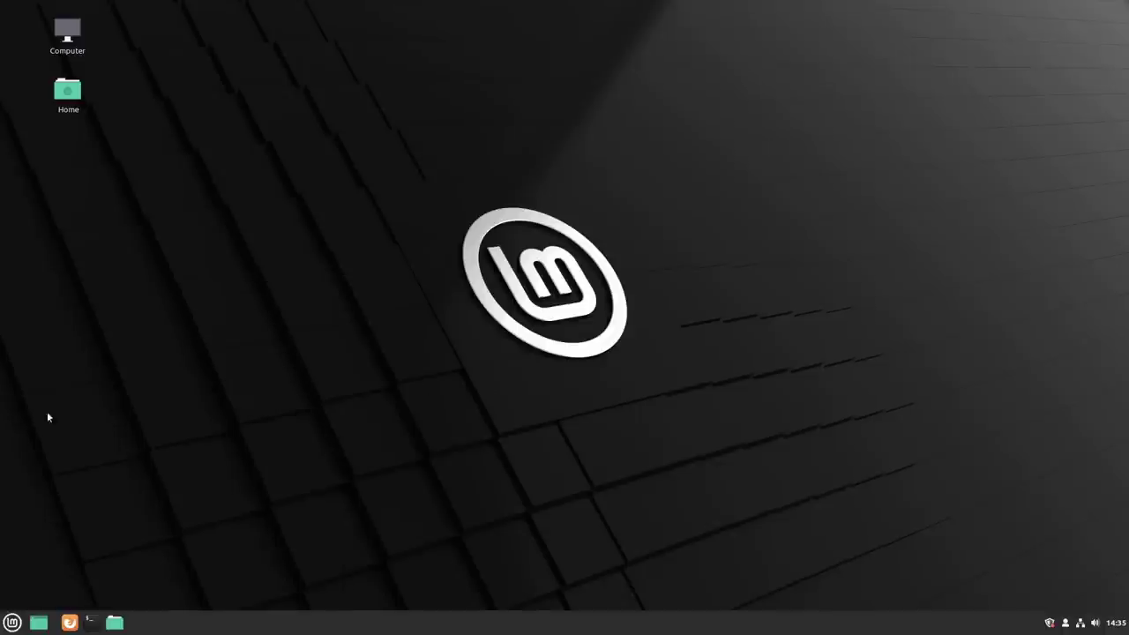
Step: Launch Drawing from the Graphics category, close it, and reopen the application menu
left_click(13, 626)
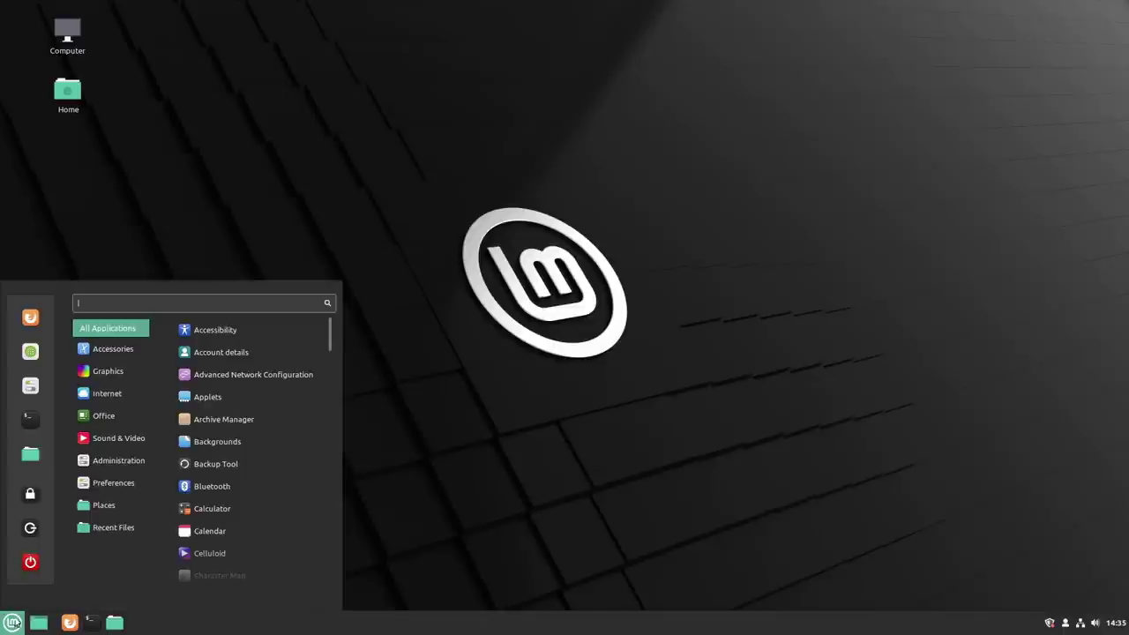
mouse_move(101, 395)
mouse_move(97, 425)
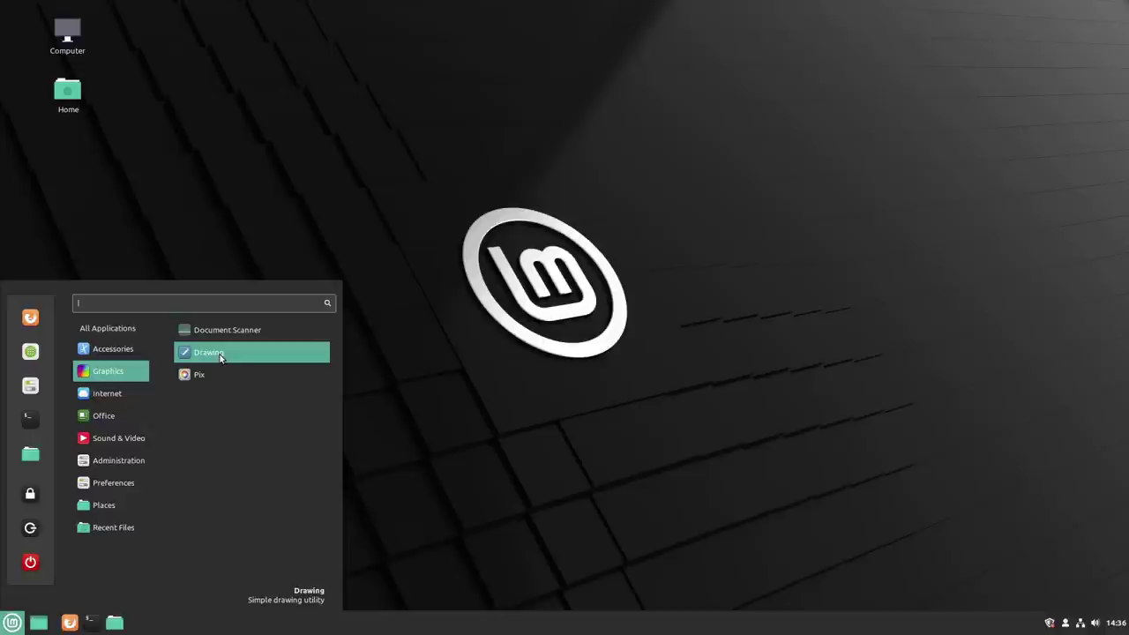
left_click(220, 356)
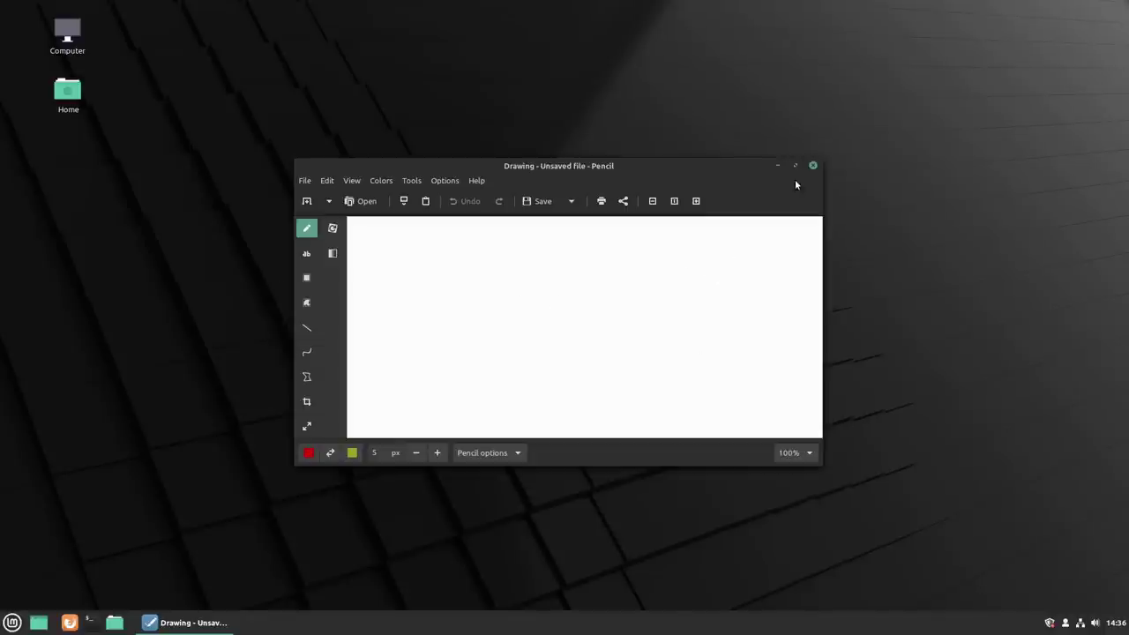
left_click(812, 166)
left_click(13, 622)
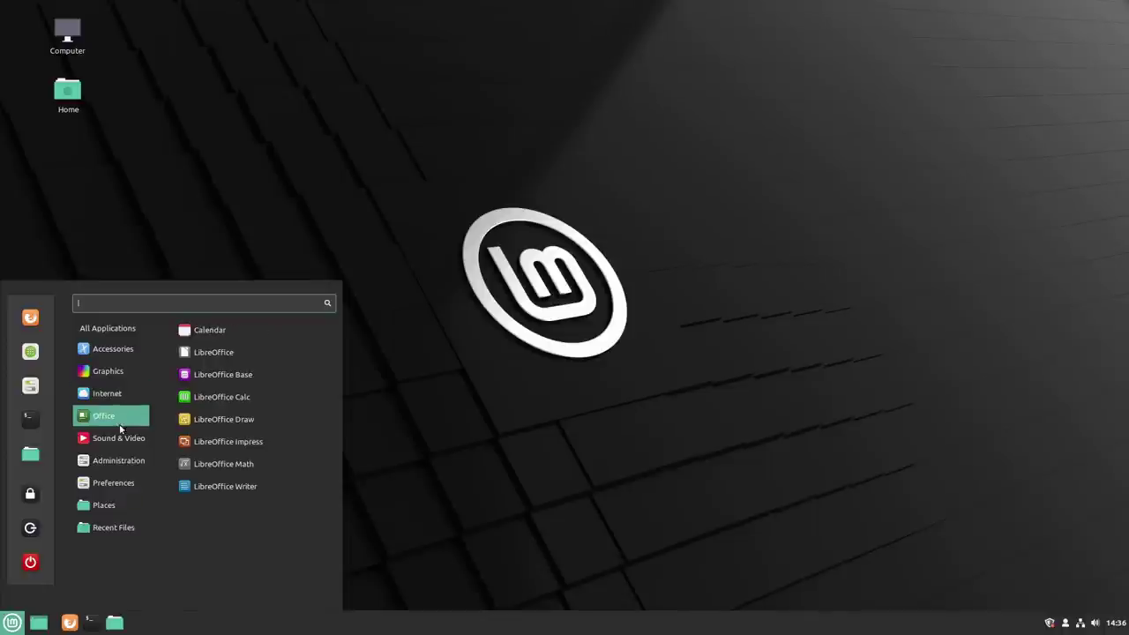
Step: Look over the Internet apps such as Firefox and Thunderbird Mail, then dismiss the menu
mouse_move(118, 467)
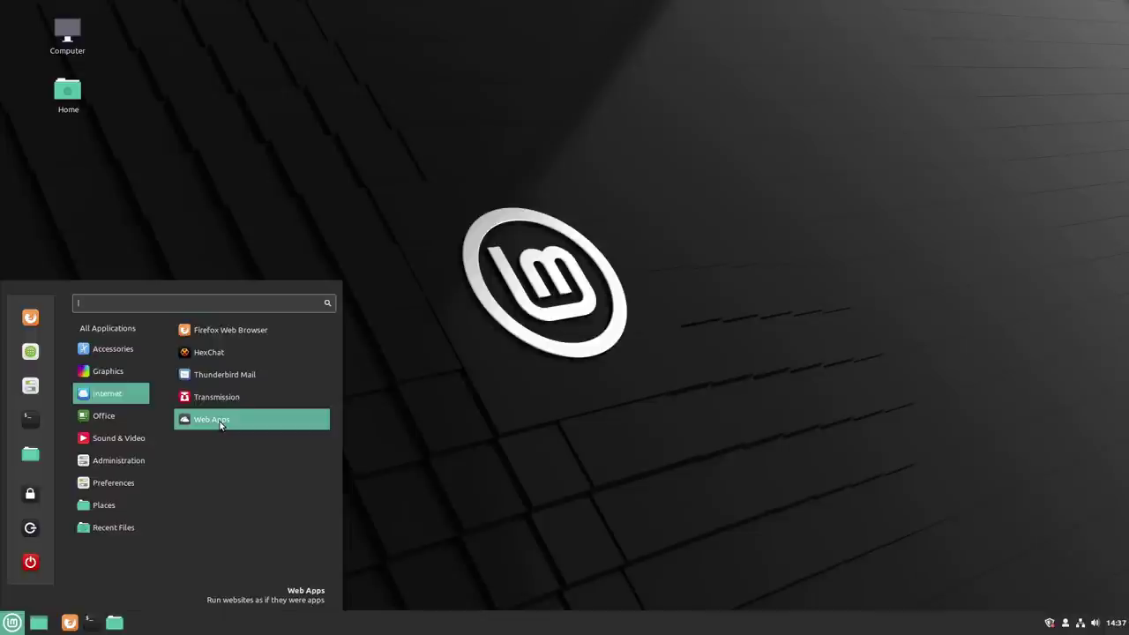
left_click(438, 360)
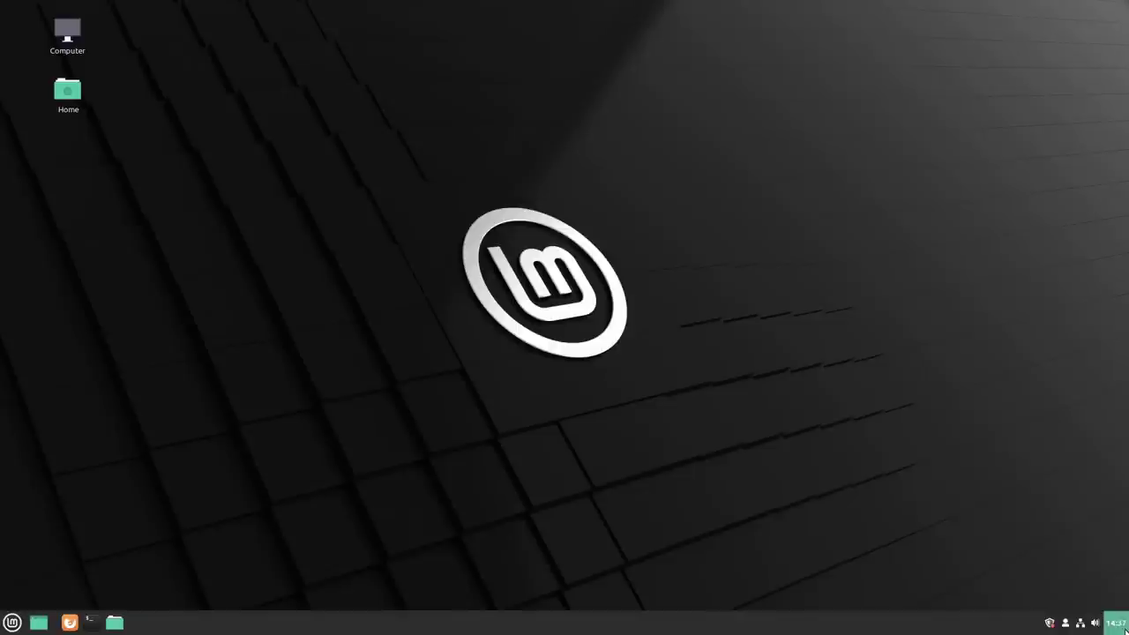